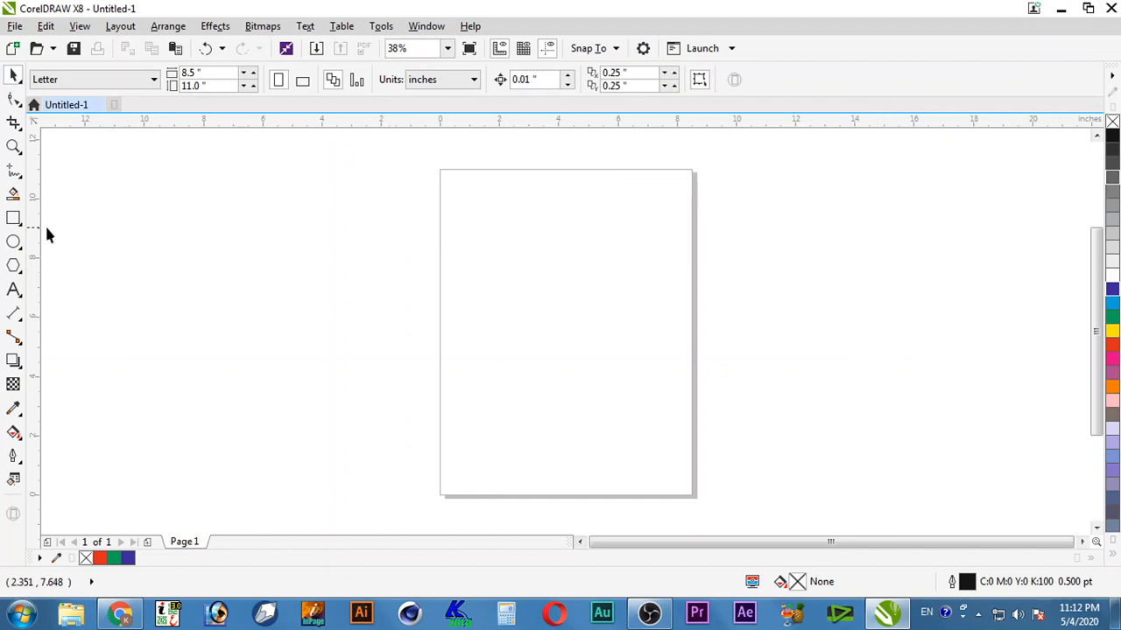
# Step: Draw a rectangle near the page's top-left and fill it yellow
pyautogui.click(13, 218)
pyautogui.moveTo(468, 193); pyautogui.dragTo(544, 289)
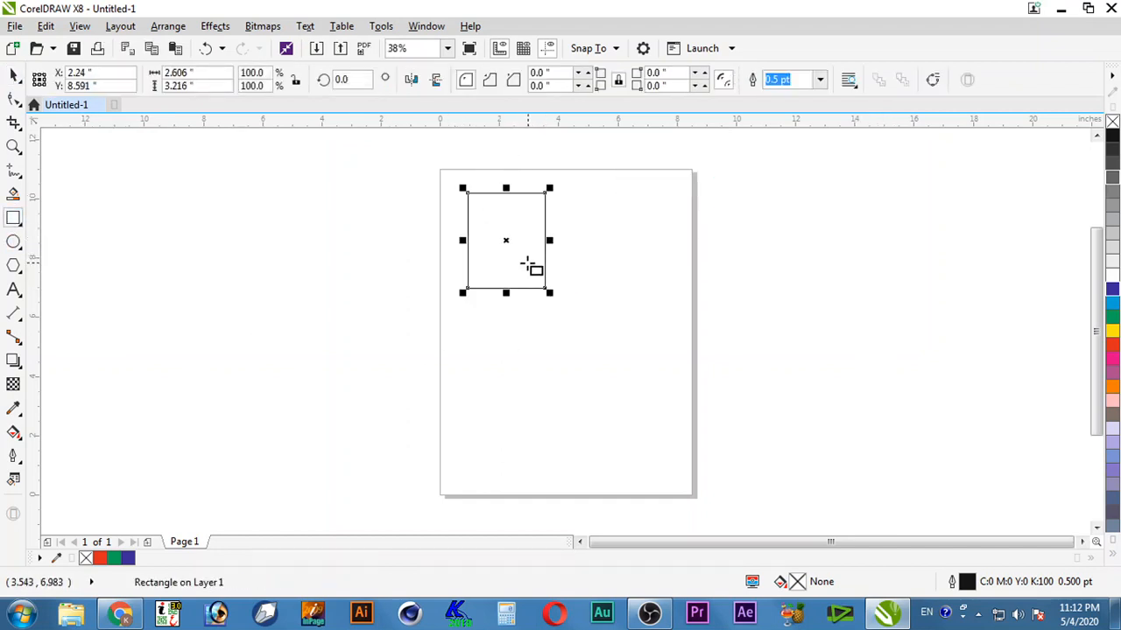
pyautogui.click(1112, 331)
pyautogui.press('space')
# Step: Drop three cascading copies down-right and fill them red, blue and green
pyautogui.moveTo(501, 239); pyautogui.dragTo(640, 417)
pyautogui.rightClick(546, 295)
pyautogui.click(1113, 347)
pyautogui.rightClick(587, 348)
pyautogui.click(1112, 289)
pyautogui.rightClick(640, 416)
pyautogui.click(1112, 317)
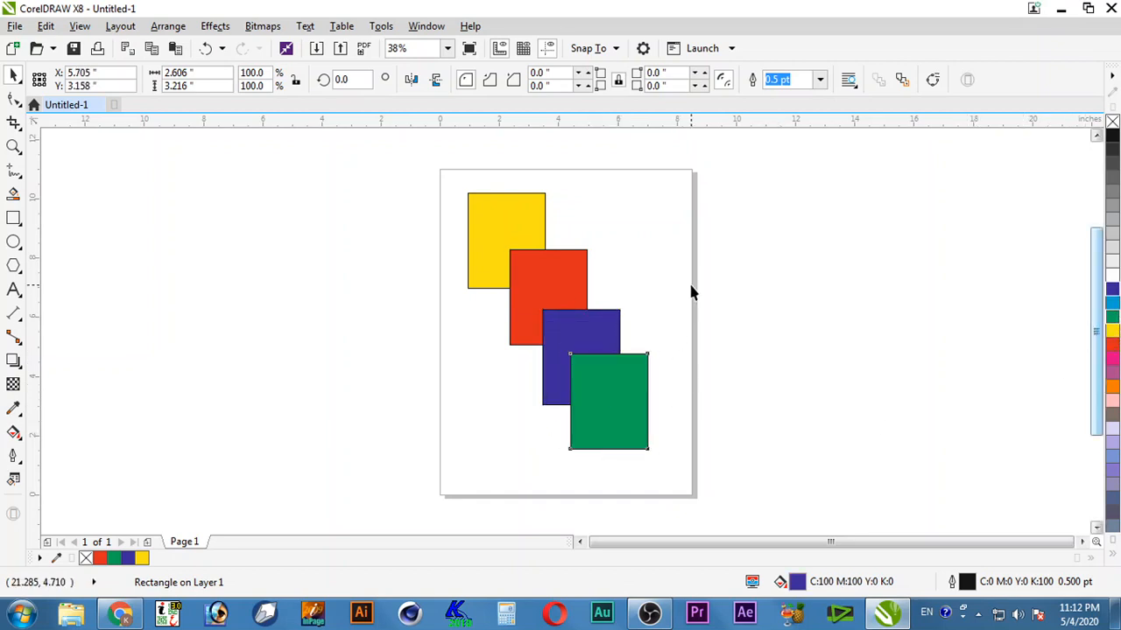
pyautogui.click(673, 404)
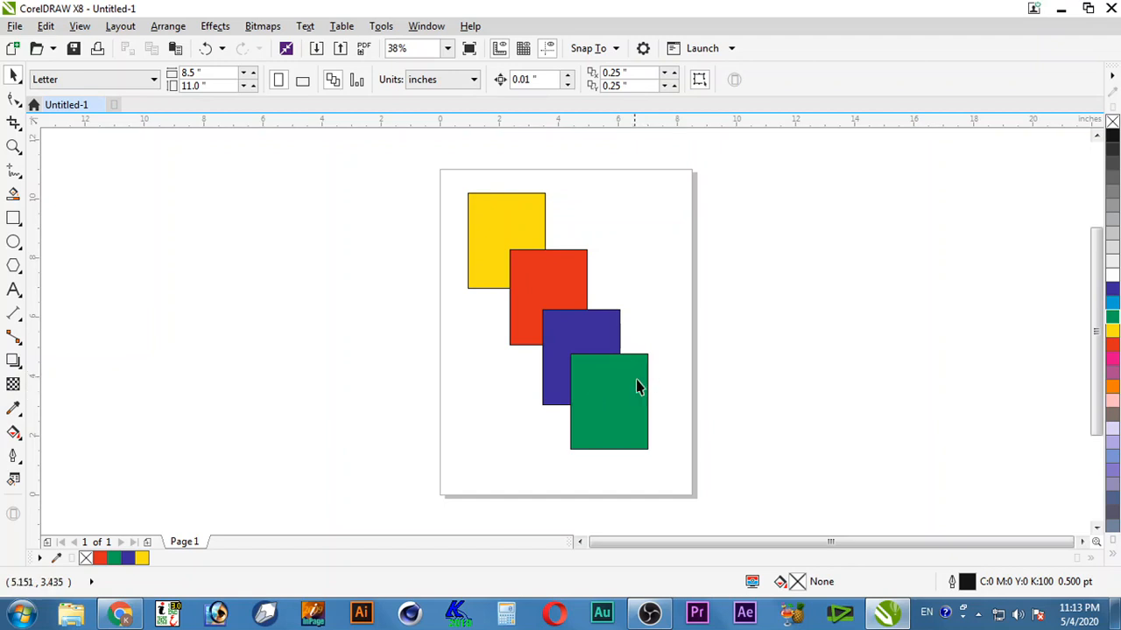
# Step: Spread the green, blue and red rectangles apart across the page
pyautogui.moveTo(604, 397); pyautogui.dragTo(648, 239)
pyautogui.moveTo(569, 351); pyautogui.dragTo(618, 370)
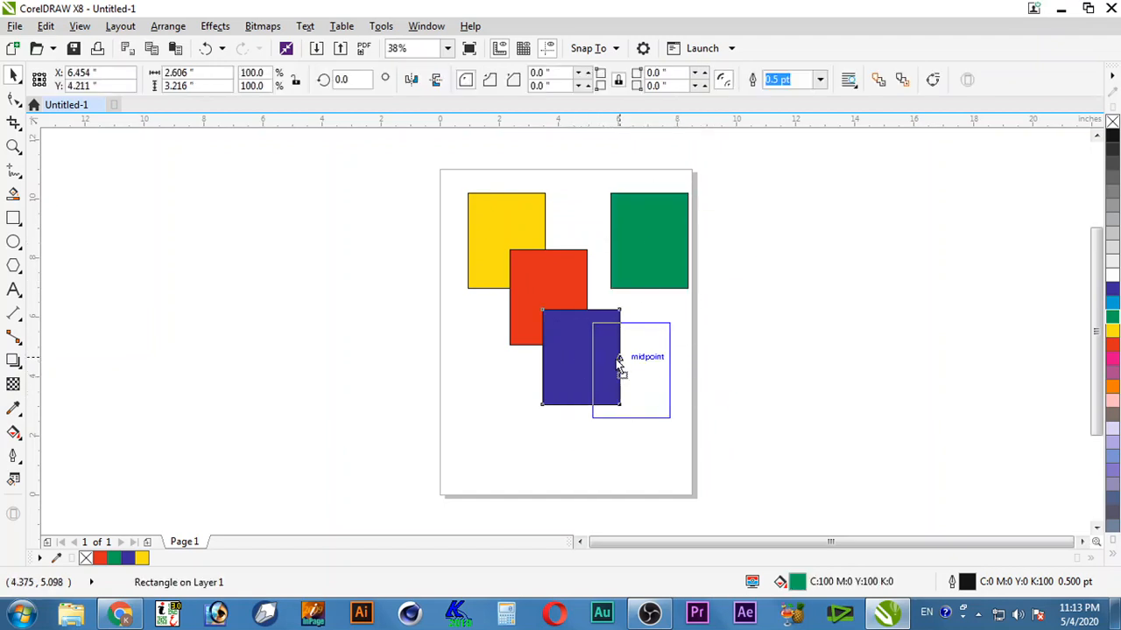
pyautogui.moveTo(550, 291); pyautogui.dragTo(505, 354)
# Step: Make a 50% copy of the blue rectangle plus two more small square copies
pyautogui.moveTo(638, 368); pyautogui.dragTo(578, 296)
pyautogui.moveTo(627, 245); pyautogui.dragTo(566, 370)
pyautogui.click(586, 311)
pyautogui.moveTo(587, 311); pyautogui.dragTo(581, 312)
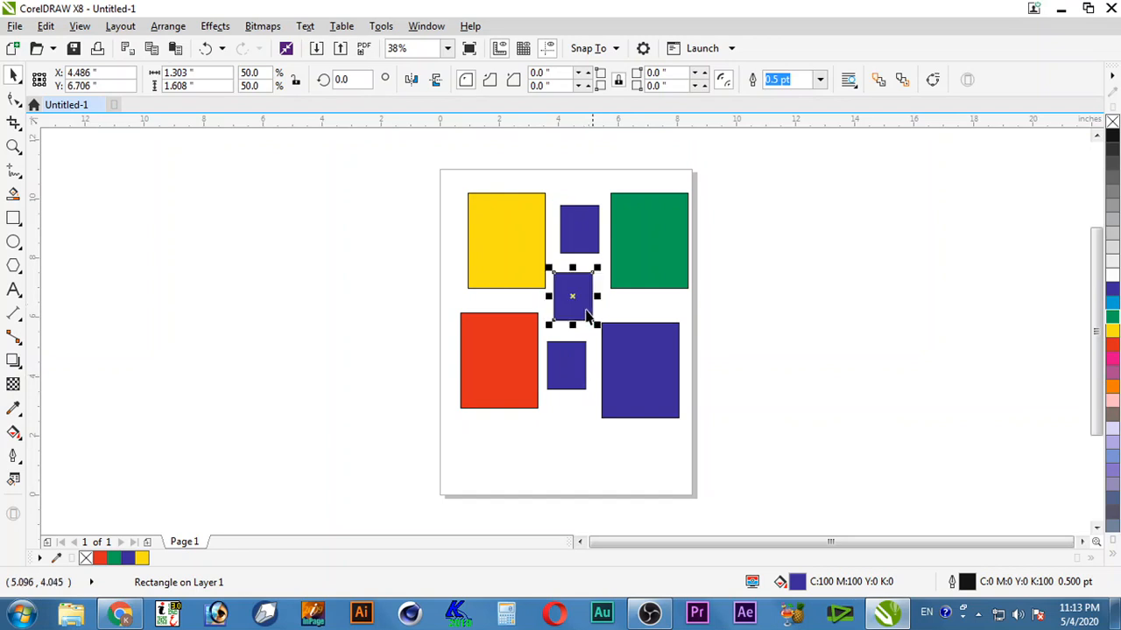
# Step: Fill the three small squares orange, grey and lavender
pyautogui.click(578, 231)
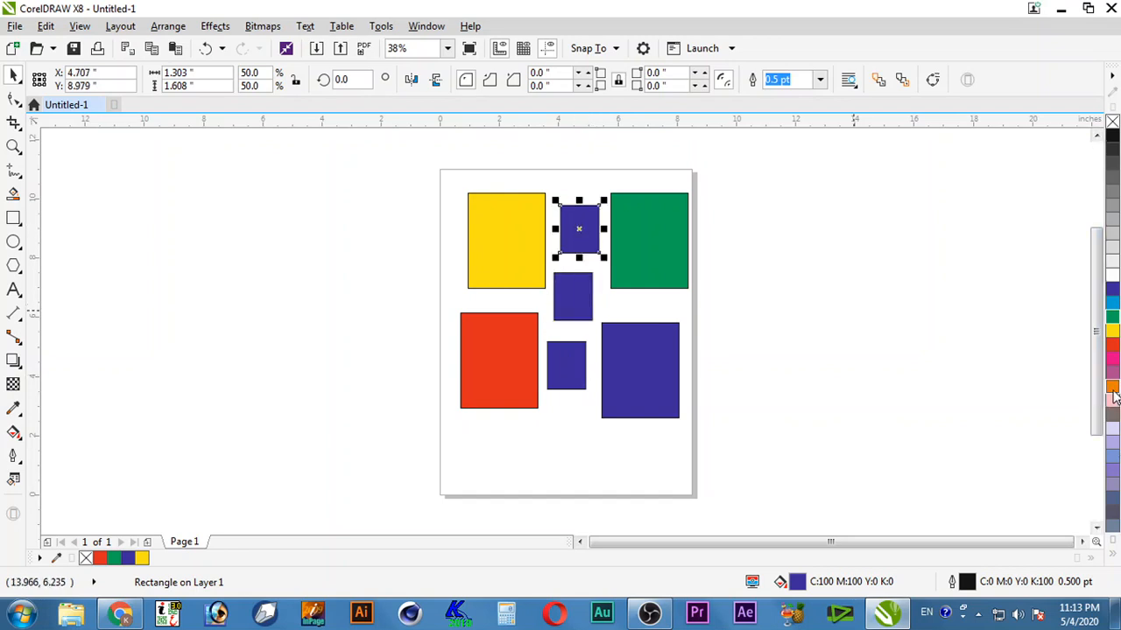
pyautogui.click(585, 364)
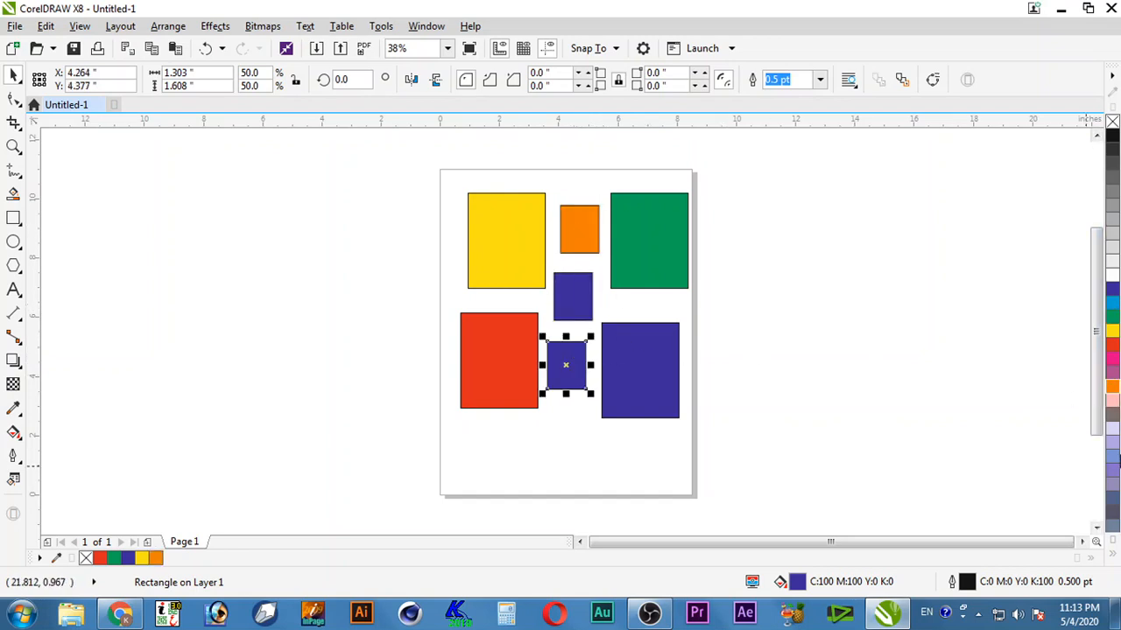
pyautogui.click(1112, 413)
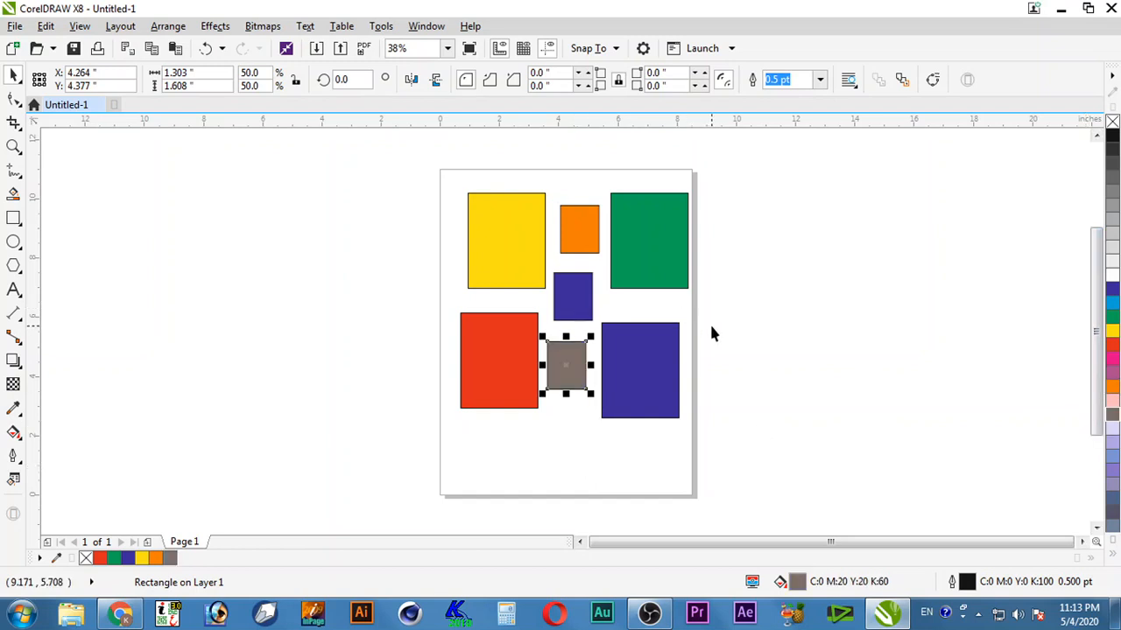
pyautogui.click(774, 377)
pyautogui.click(585, 309)
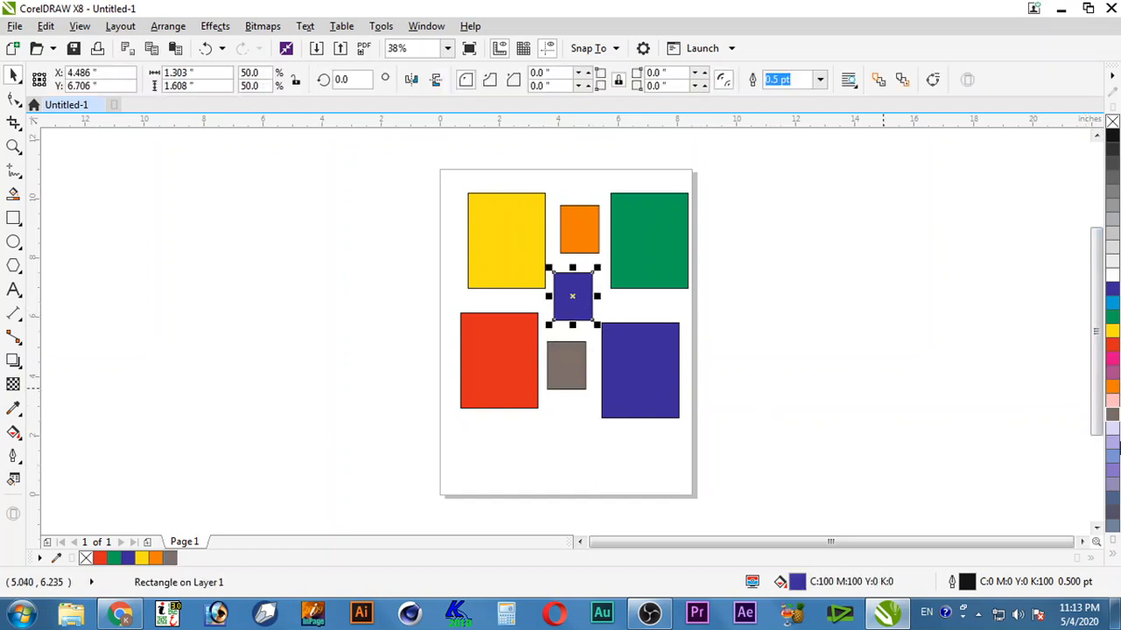
pyautogui.click(1111, 471)
pyautogui.click(731, 363)
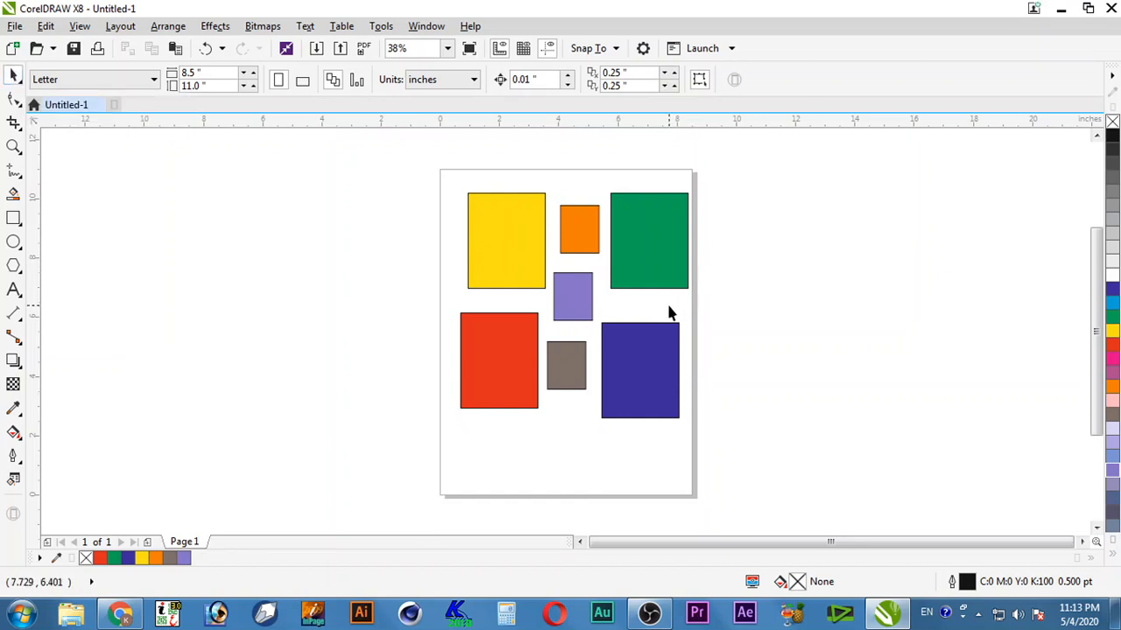
# Step: Select the yellow, red, grey, lavender, green, orange and large blue shapes one by one
pyautogui.click(500, 235)
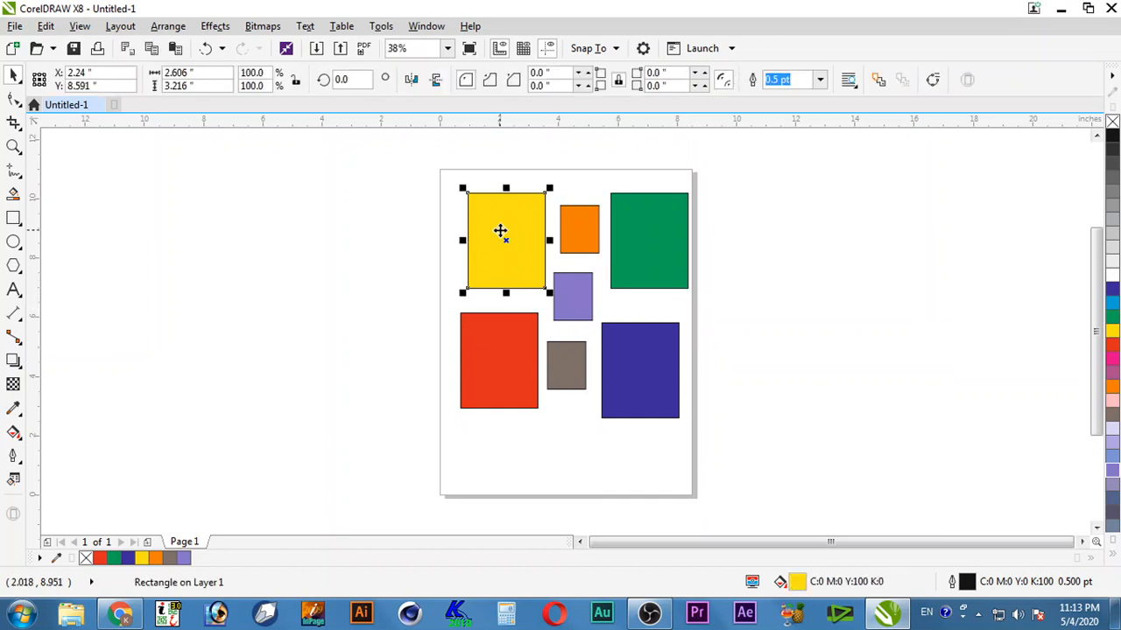
pyautogui.click(500, 373)
pyautogui.click(571, 372)
pyautogui.click(578, 313)
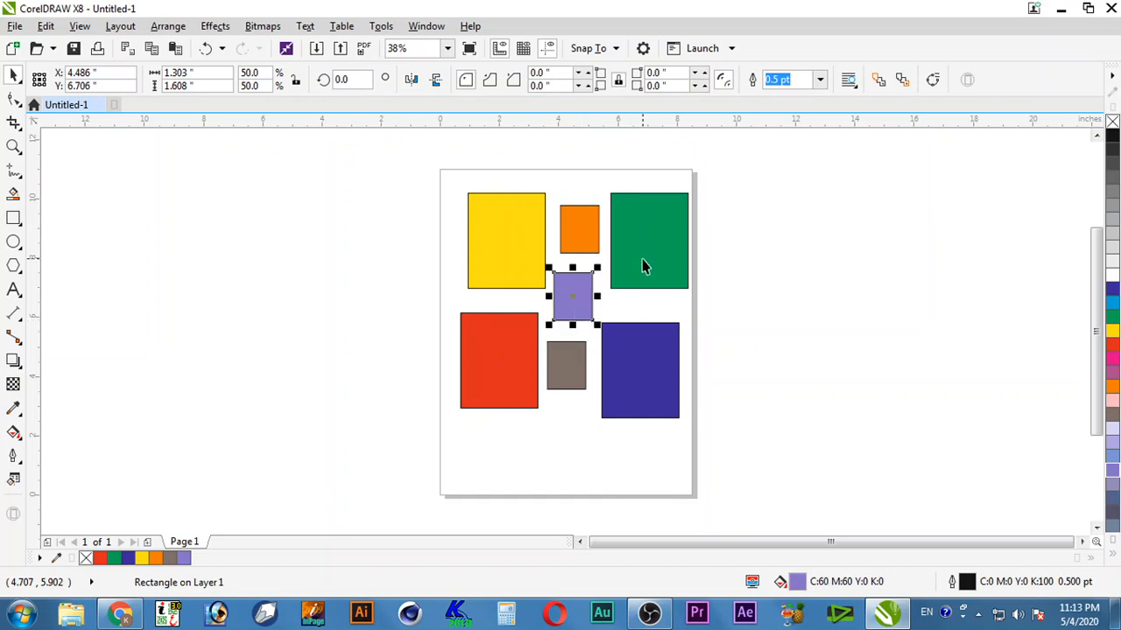
pyautogui.click(642, 267)
pyautogui.click(581, 232)
pyautogui.click(619, 350)
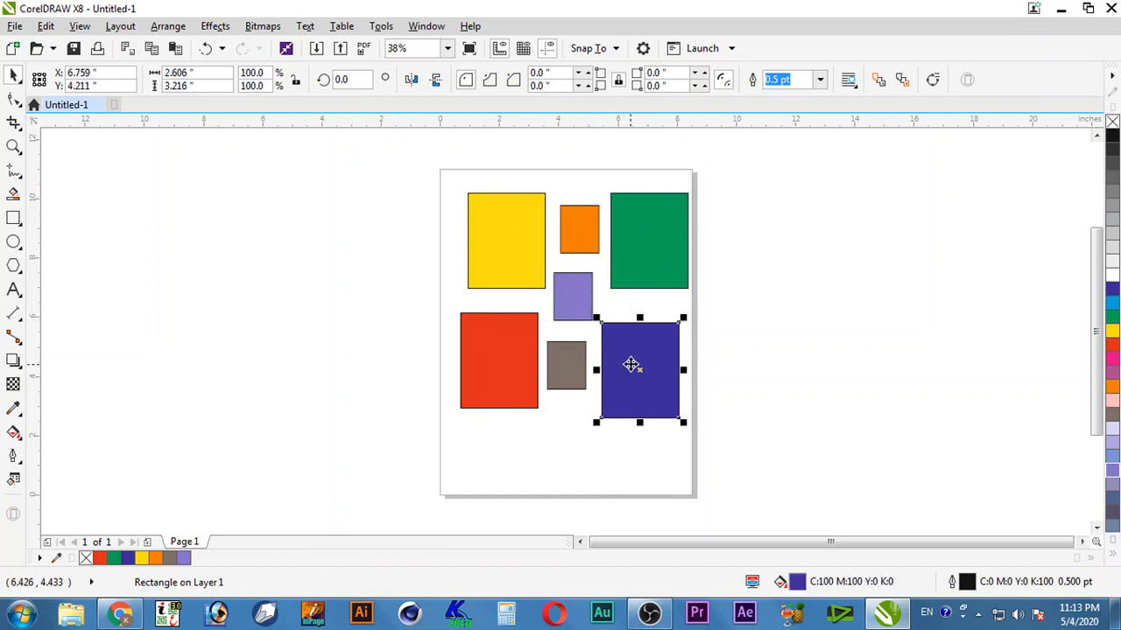
# Step: Drop two copies of the blue rectangle on the canvas right of the page
pyautogui.moveTo(662, 380); pyautogui.dragTo(835, 428)
pyautogui.click(978, 421)
pyautogui.click(930, 299)
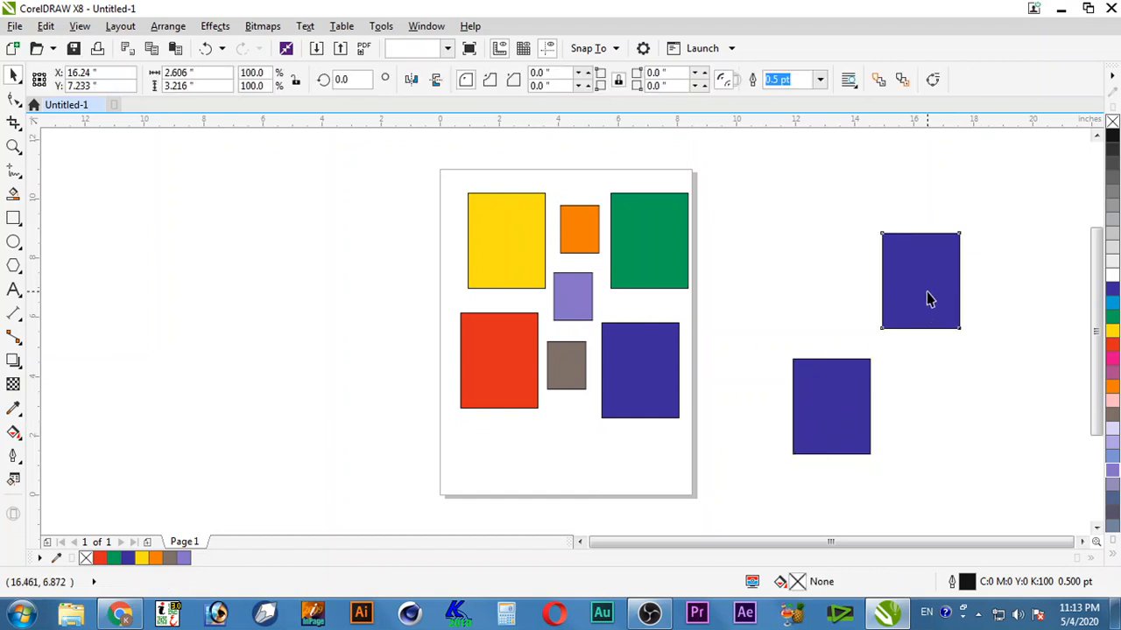
# Step: Select each shape in turn, including both off-page blue copies, then deselect
pyautogui.click(846, 400)
pyautogui.click(633, 230)
pyautogui.click(523, 226)
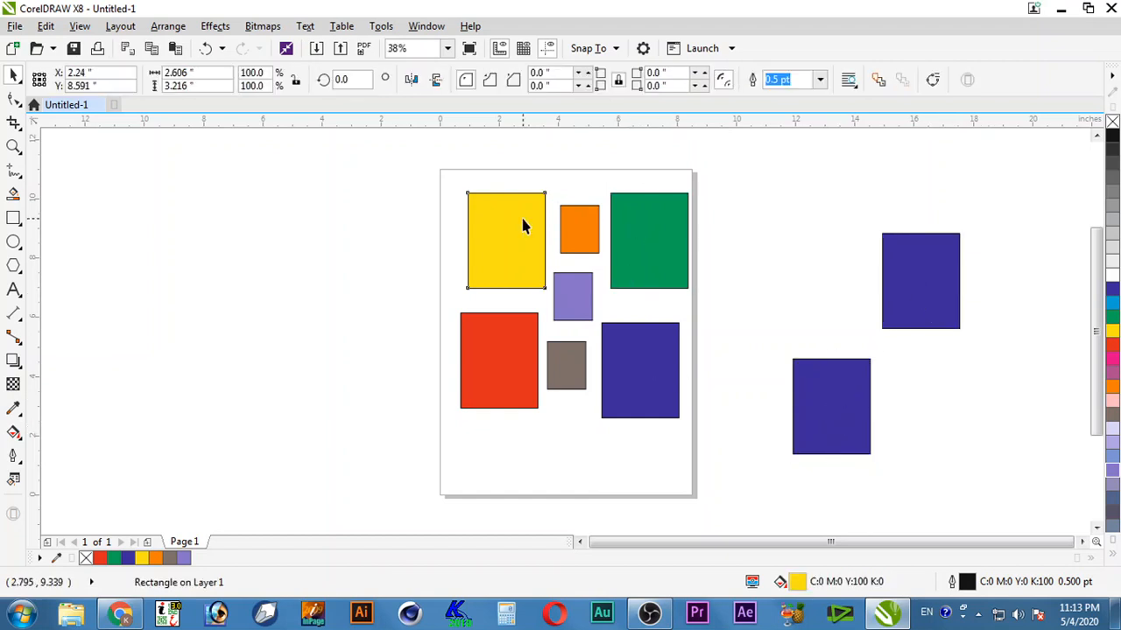
pyautogui.click(501, 333)
pyautogui.click(569, 358)
pyautogui.click(571, 295)
pyautogui.click(580, 228)
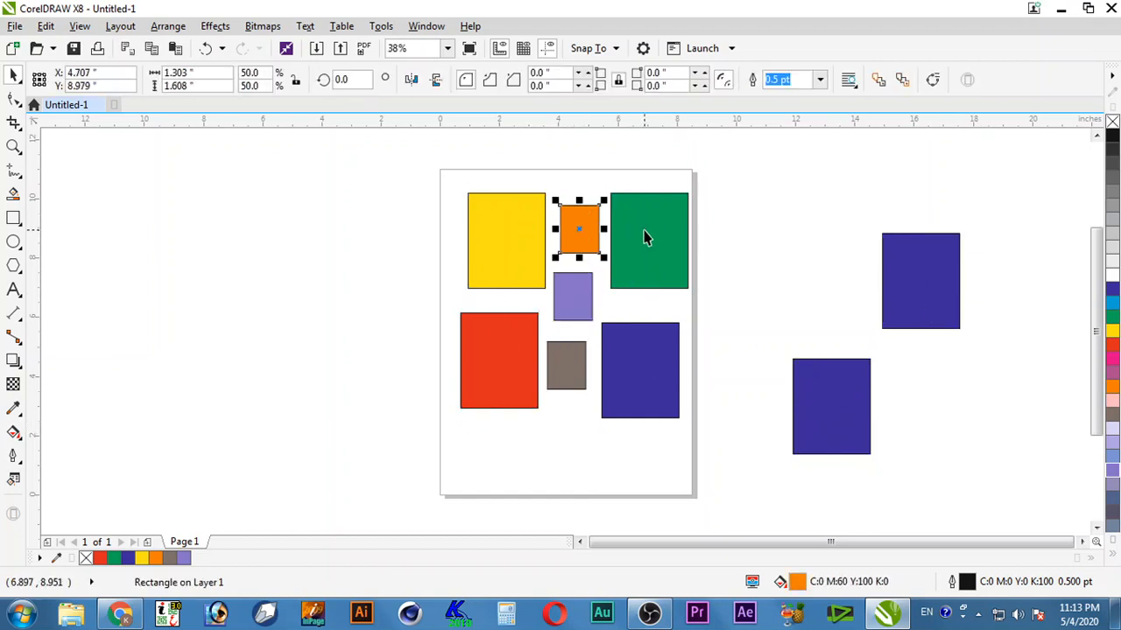
pyautogui.click(645, 238)
pyautogui.click(645, 345)
pyautogui.click(806, 383)
pyautogui.click(943, 313)
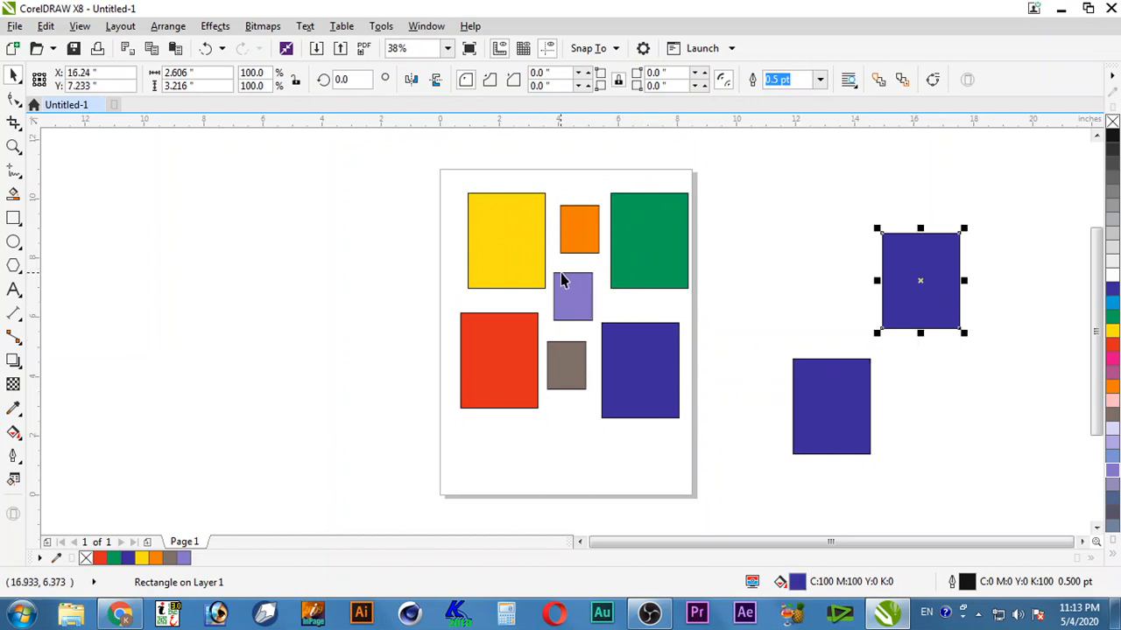
pyautogui.click(535, 274)
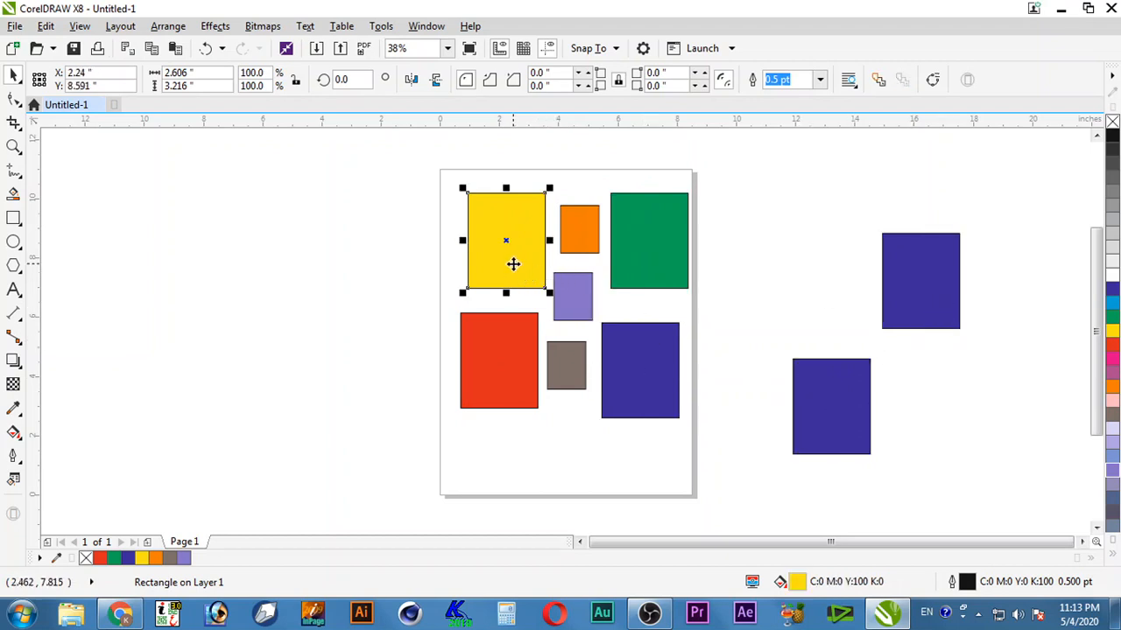
pyautogui.click(265, 287)
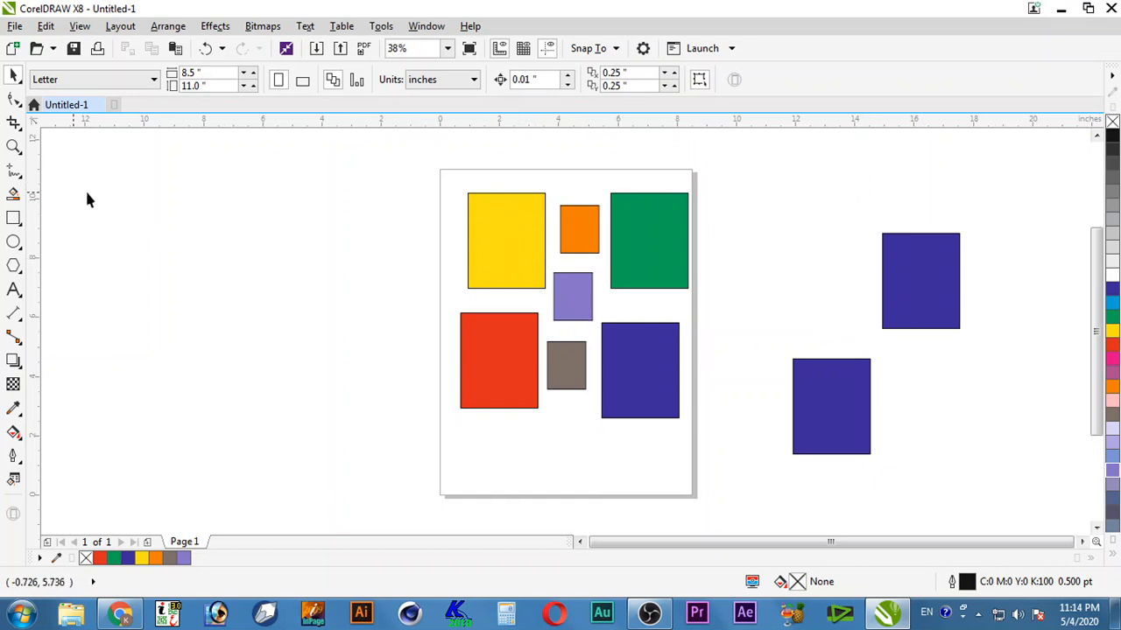
# Step: Select all nine objects by Pick-tool double-click and Ctrl+A, then show the Pick tool flyout
pyautogui.doubleClick(14, 77)
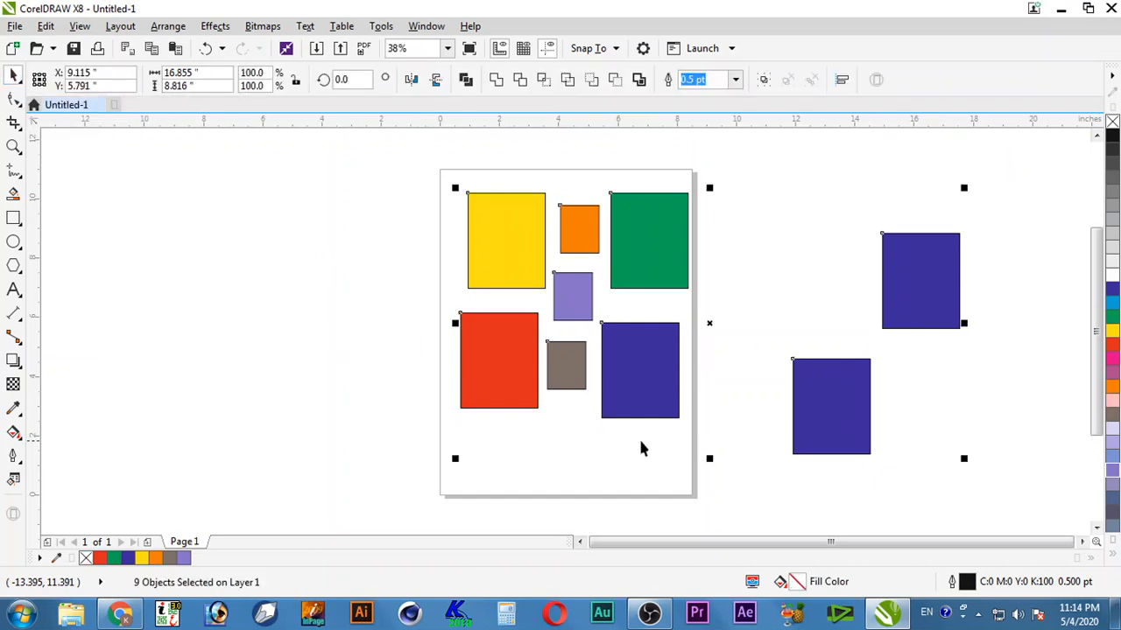
pyautogui.click(737, 325)
pyautogui.hotkey('ctrl', 'a')
pyautogui.click(732, 331)
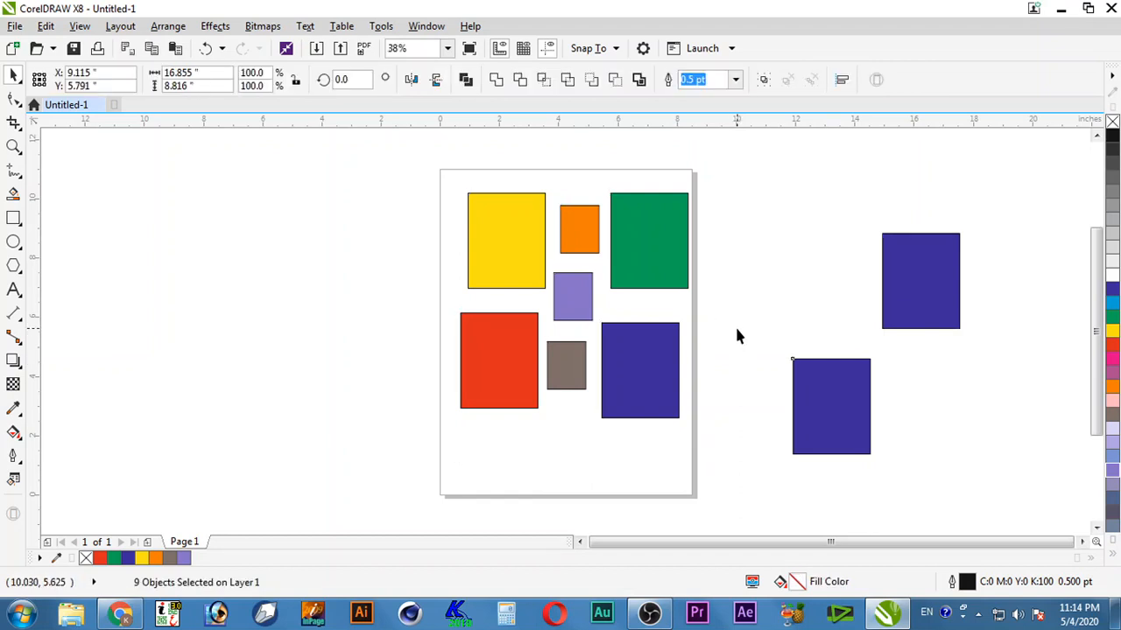
pyautogui.doubleClick(14, 75)
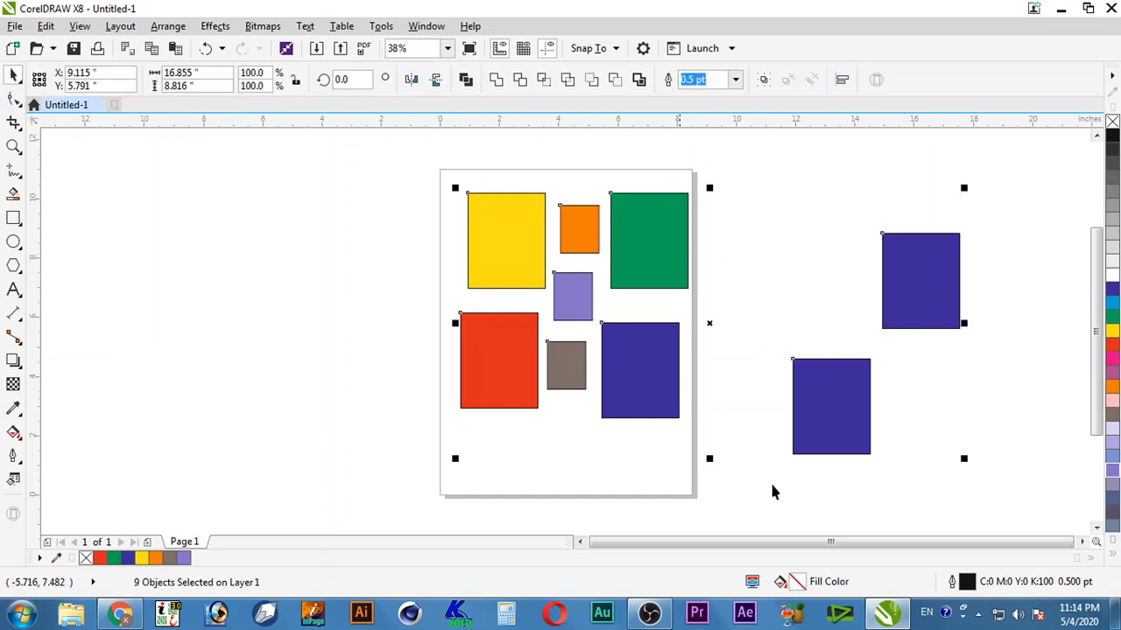
pyautogui.click(367, 253)
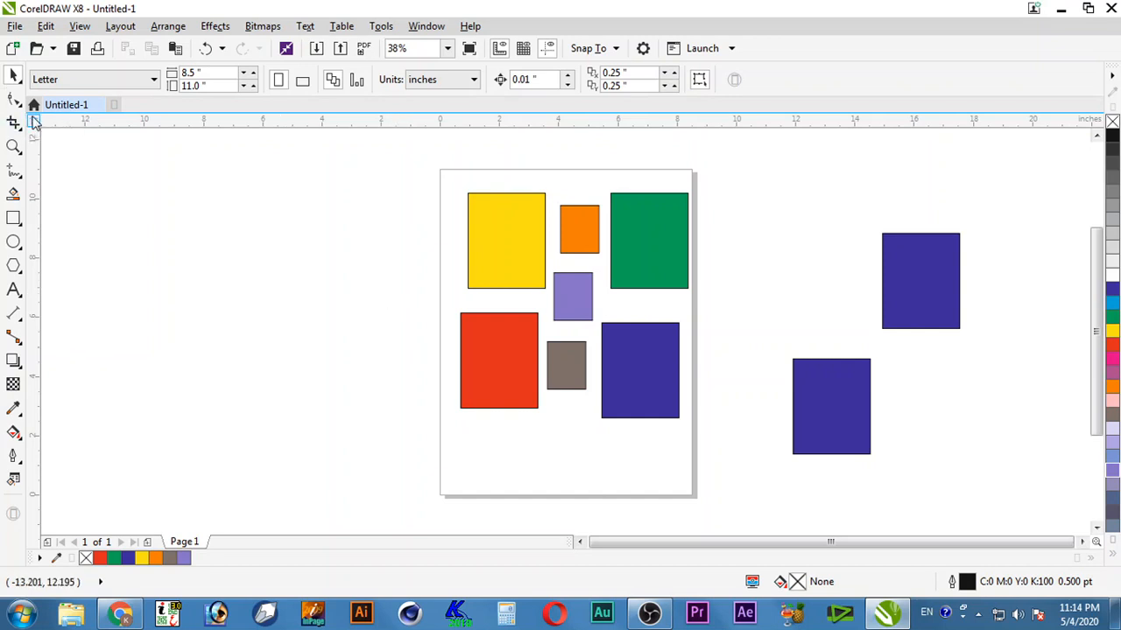
pyautogui.click(16, 77)
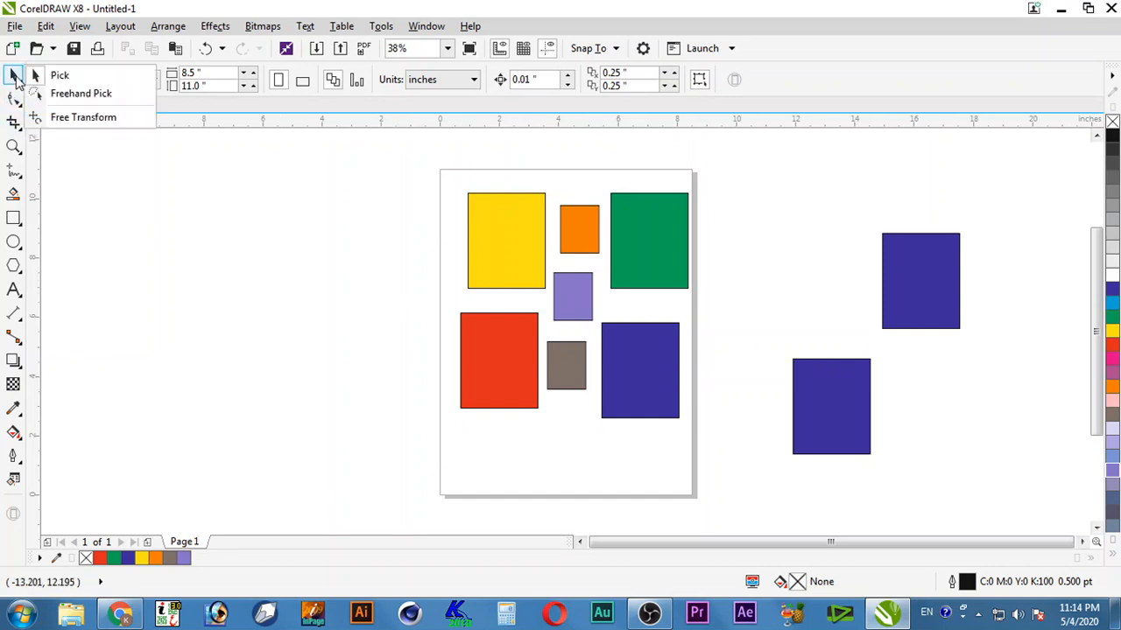
pyautogui.click(92, 98)
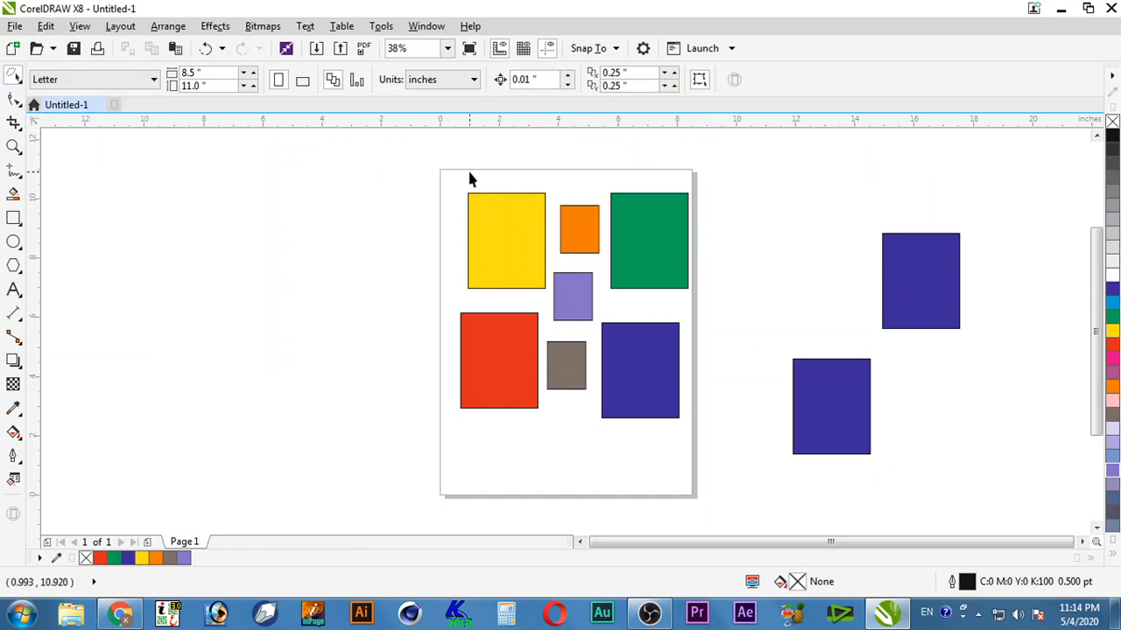
pyautogui.moveTo(447, 180)
pyautogui.mouseDown()
pyautogui.moveTo(527, 174)
pyautogui.moveTo(591, 189)
pyautogui.moveTo(612, 249)
pyautogui.moveTo(555, 274)
pyautogui.moveTo(550, 299)
pyautogui.moveTo(450, 313)
pyautogui.moveTo(428, 240)
pyautogui.mouseUp()
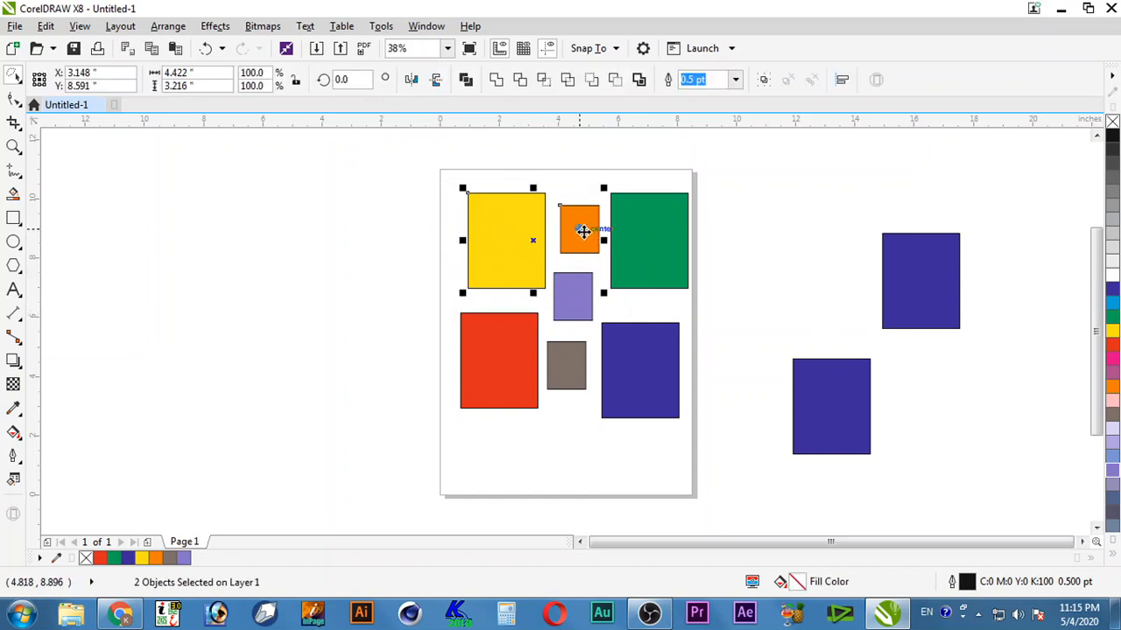
pyautogui.moveTo(583, 231); pyautogui.dragTo(414, 216)
pyautogui.hotkey('ctrl', 'z')
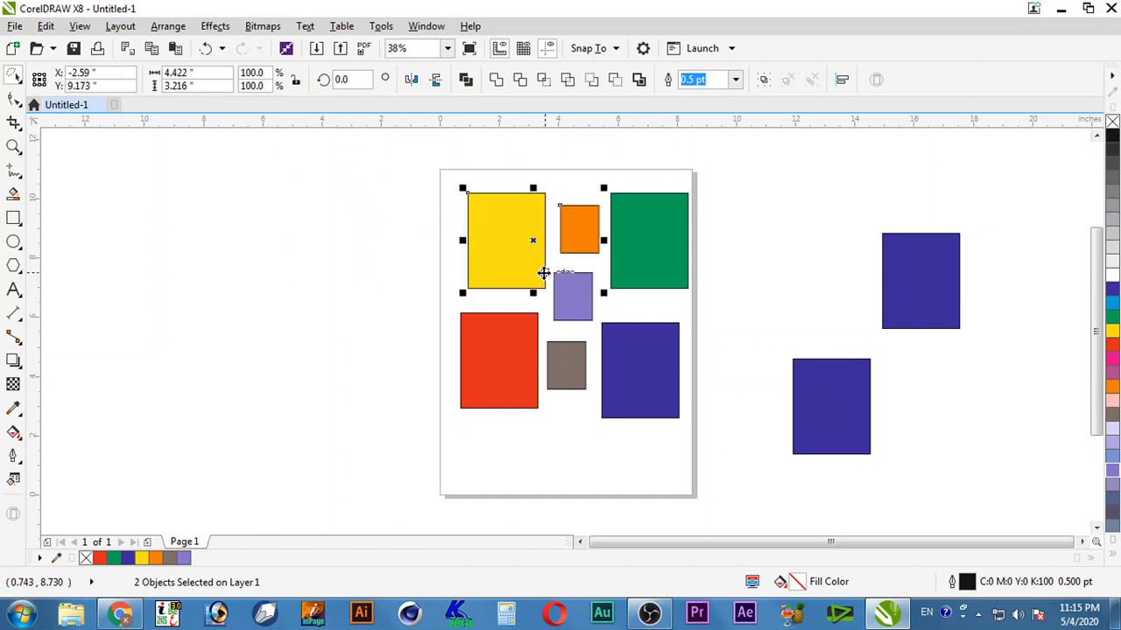
pyautogui.click(725, 306)
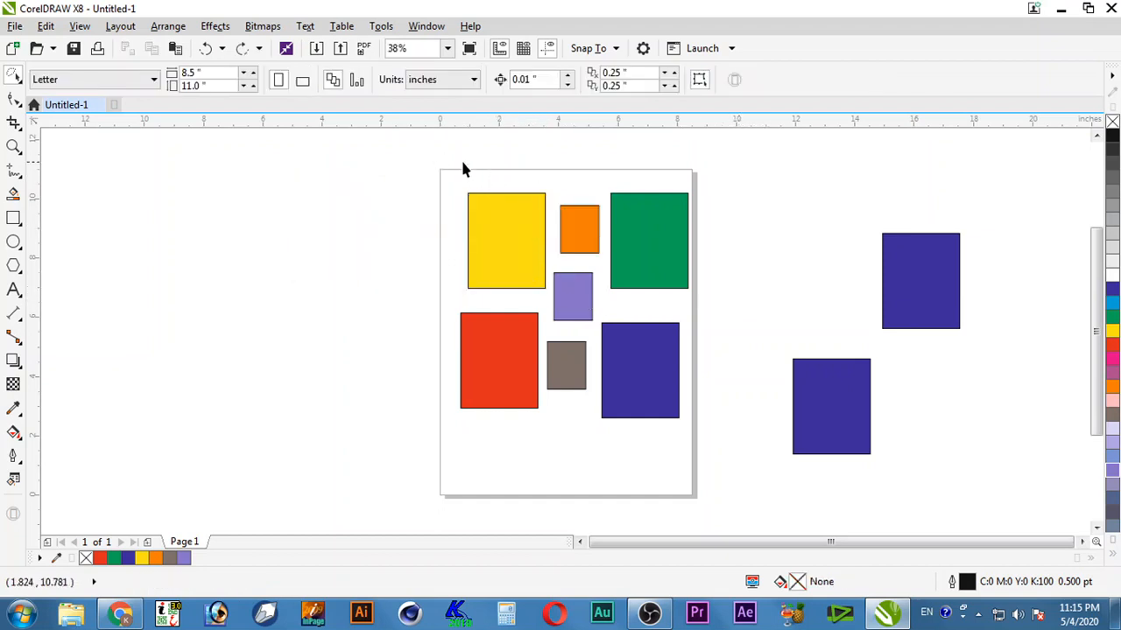
pyautogui.moveTo(553, 188)
pyautogui.mouseDown()
pyautogui.moveTo(539, 235)
pyautogui.moveTo(559, 265)
pyautogui.moveTo(535, 303)
pyautogui.moveTo(604, 331)
pyautogui.mouseUp()
pyautogui.moveTo(492, 248)
pyautogui.mouseDown()
pyautogui.moveTo(516, 311)
pyautogui.moveTo(558, 334)
pyautogui.moveTo(666, 311)
pyautogui.moveTo(726, 290)
pyautogui.moveTo(735, 231)
pyautogui.moveTo(736, 196)
pyautogui.moveTo(678, 196)
pyautogui.mouseUp()
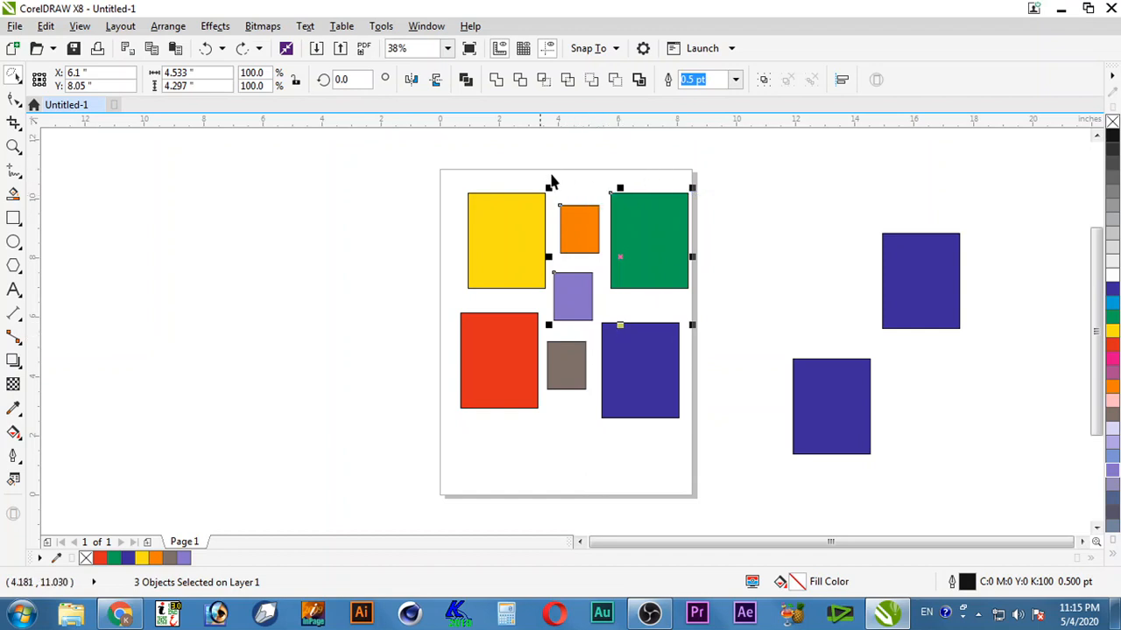
pyautogui.click(711, 437)
pyautogui.moveTo(711, 343)
pyautogui.mouseDown()
pyautogui.moveTo(665, 299)
pyautogui.moveTo(611, 289)
pyautogui.moveTo(603, 186)
pyautogui.moveTo(563, 178)
pyautogui.moveTo(542, 199)
pyautogui.moveTo(547, 236)
pyautogui.moveTo(574, 263)
pyautogui.moveTo(603, 269)
pyautogui.moveTo(603, 284)
pyautogui.moveTo(592, 326)
pyautogui.moveTo(549, 330)
pyautogui.moveTo(536, 347)
pyautogui.moveTo(531, 386)
pyautogui.moveTo(573, 445)
pyautogui.mouseUp()
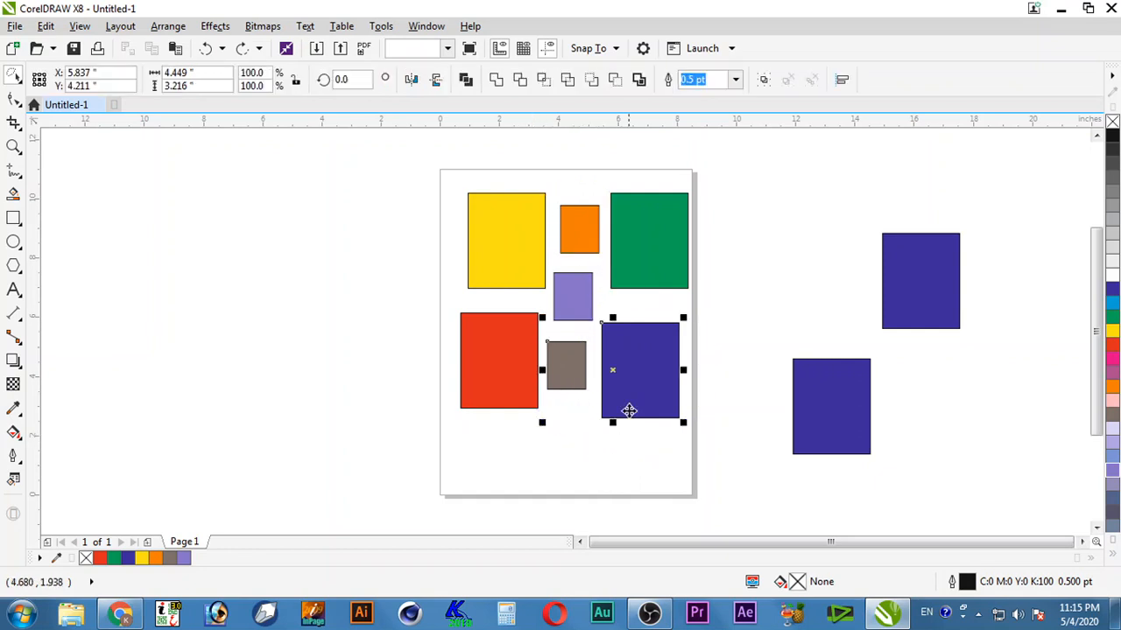
pyautogui.moveTo(638, 388); pyautogui.dragTo(797, 372)
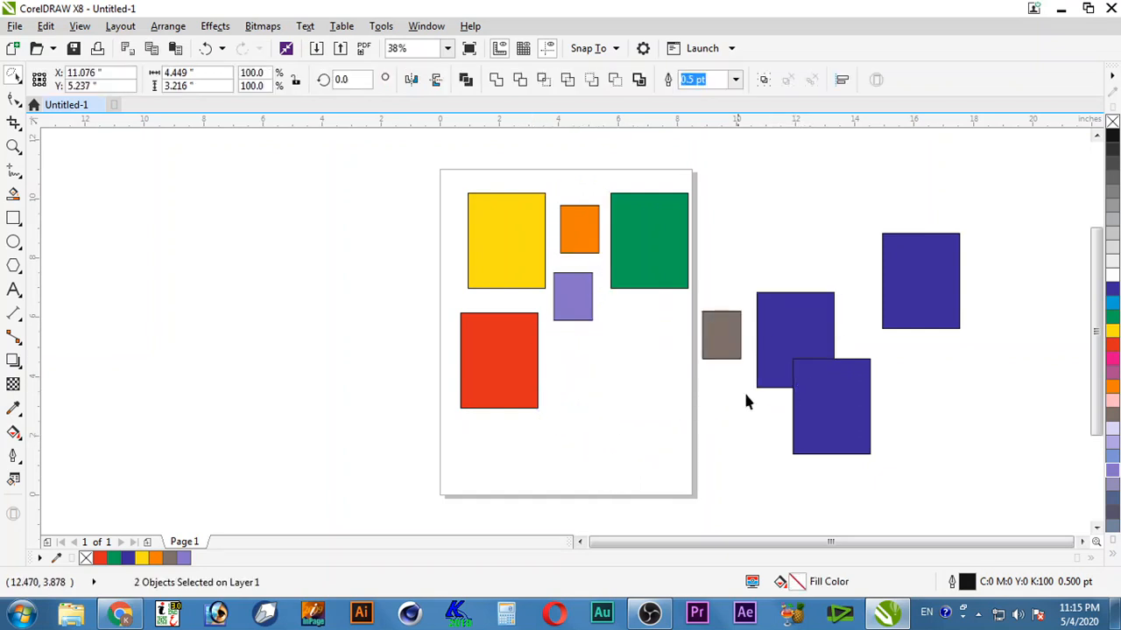
pyautogui.hotkey('ctrl', 'z')
pyautogui.click(587, 464)
pyautogui.moveTo(573, 471)
pyautogui.mouseDown()
pyautogui.moveTo(702, 408)
pyautogui.moveTo(685, 317)
pyautogui.moveTo(605, 299)
pyautogui.moveTo(603, 206)
pyautogui.moveTo(591, 181)
pyautogui.moveTo(562, 178)
pyautogui.moveTo(547, 191)
pyautogui.moveTo(551, 252)
pyautogui.moveTo(599, 277)
pyautogui.moveTo(597, 328)
pyautogui.moveTo(536, 348)
pyautogui.moveTo(565, 426)
pyautogui.mouseUp()
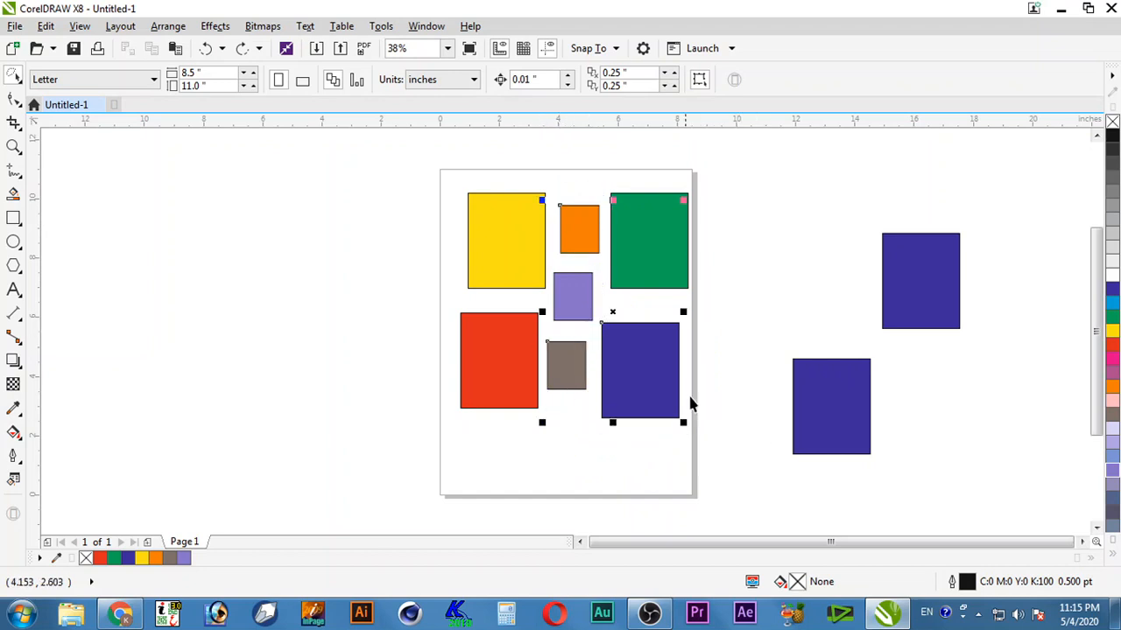
pyautogui.moveTo(659, 401); pyautogui.dragTo(395, 389)
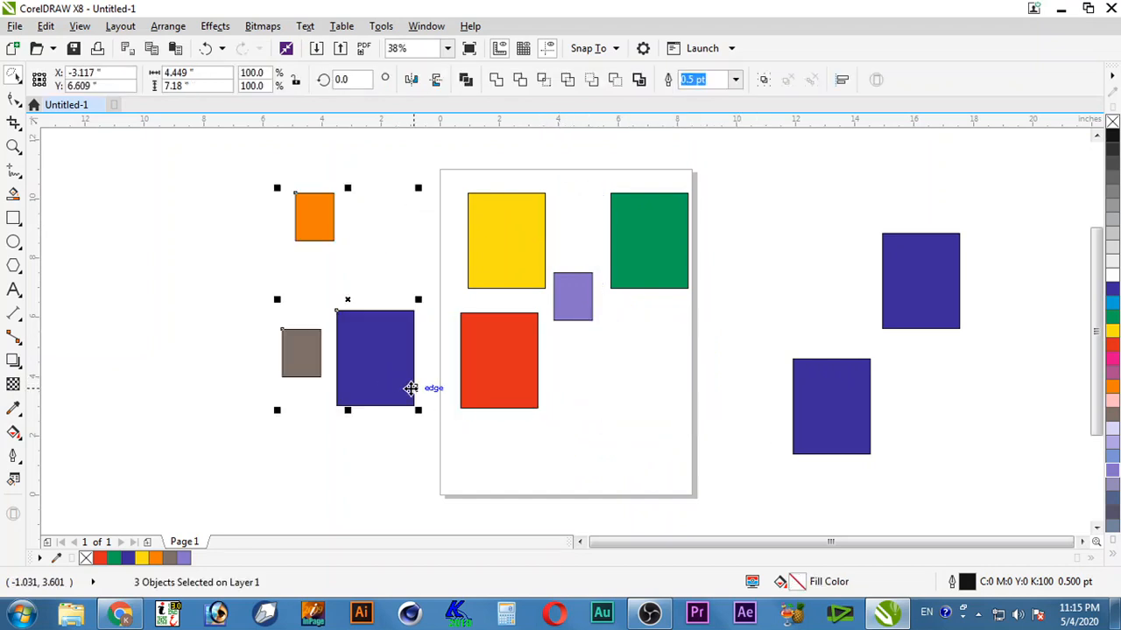
pyautogui.hotkey('ctrl', 'z')
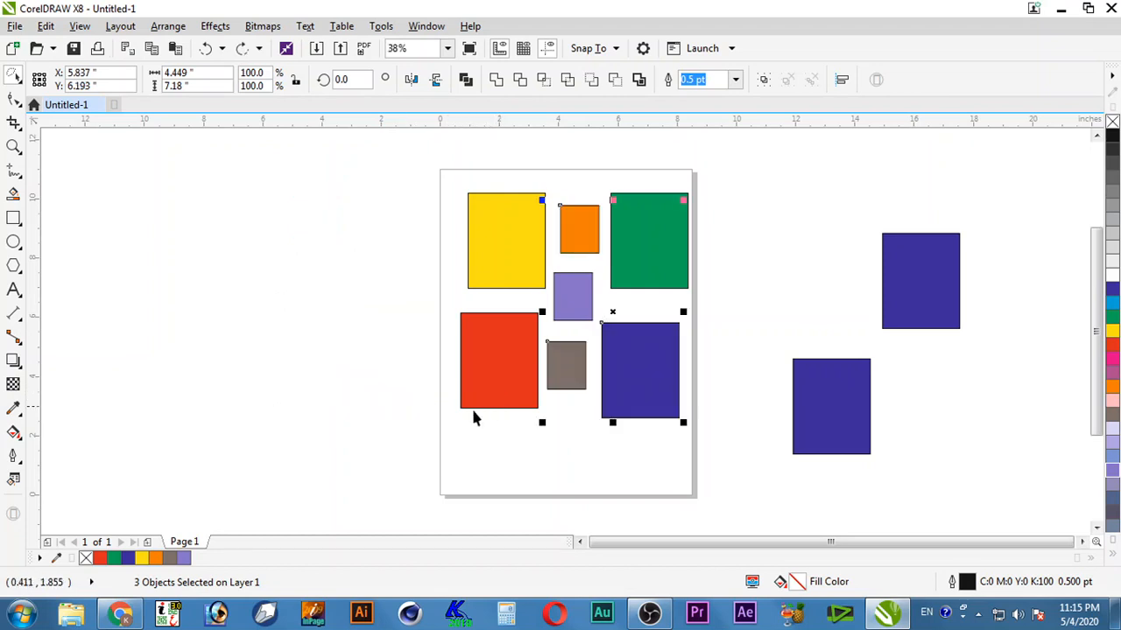
pyautogui.click(150, 217)
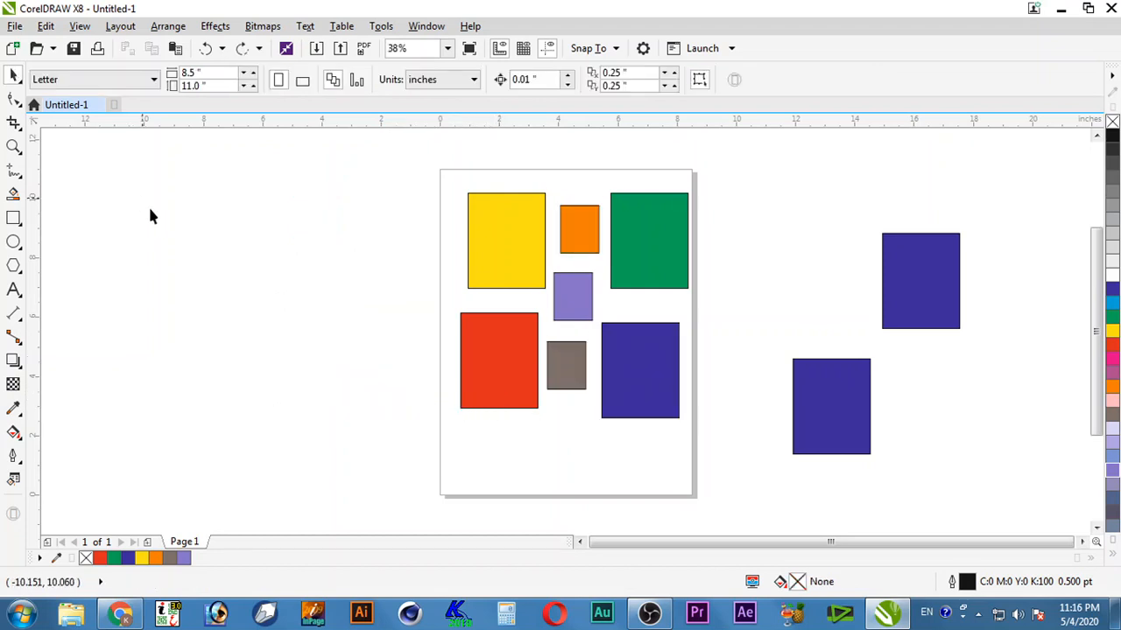
pyautogui.click(14, 77)
pyautogui.click(505, 236)
pyautogui.keyDown('shift'); pyautogui.click(648, 355); pyautogui.keyUp('shift')
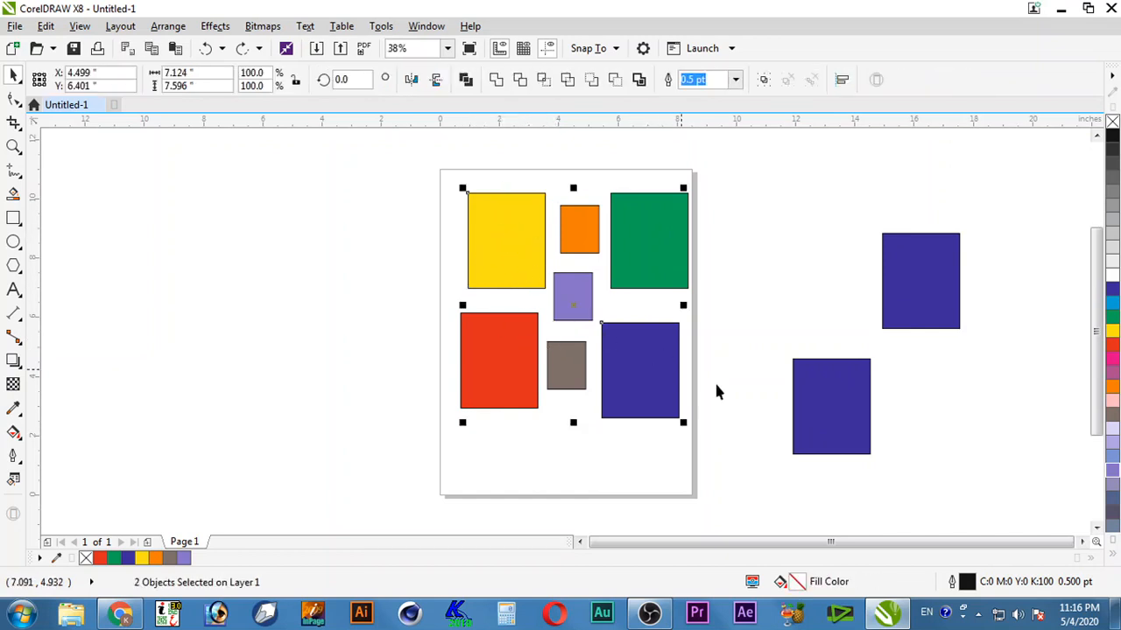
pyautogui.keyDown('shift'); pyautogui.click(800, 418); pyautogui.keyUp('shift')
pyautogui.keyDown('shift'); pyautogui.click(671, 269); pyautogui.keyUp('shift')
pyautogui.moveTo(661, 243); pyautogui.dragTo(271, 224)
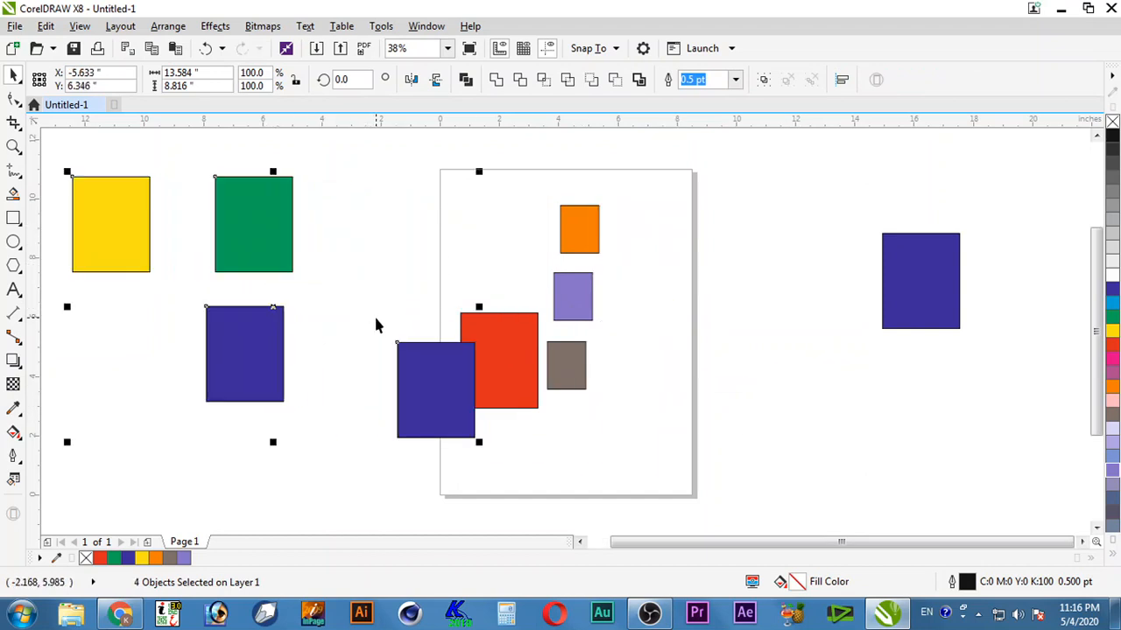
pyautogui.click(688, 360)
pyautogui.hotkey('ctrl', 'z')
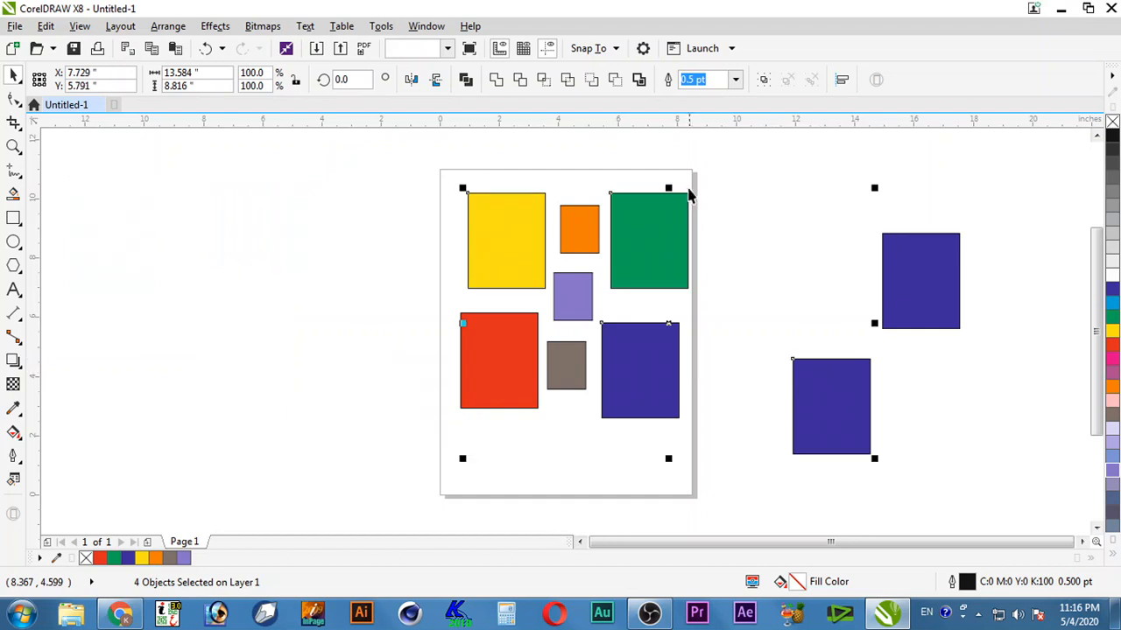
pyautogui.click(590, 232)
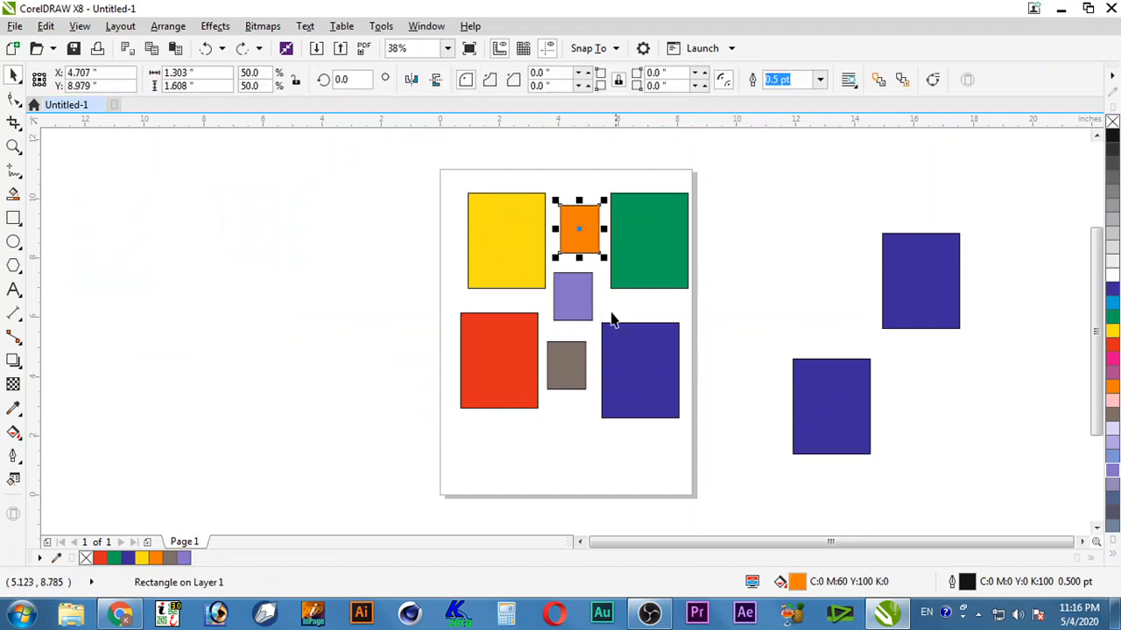
pyautogui.keyDown('shift'); pyautogui.click(572, 362); pyautogui.keyUp('shift')
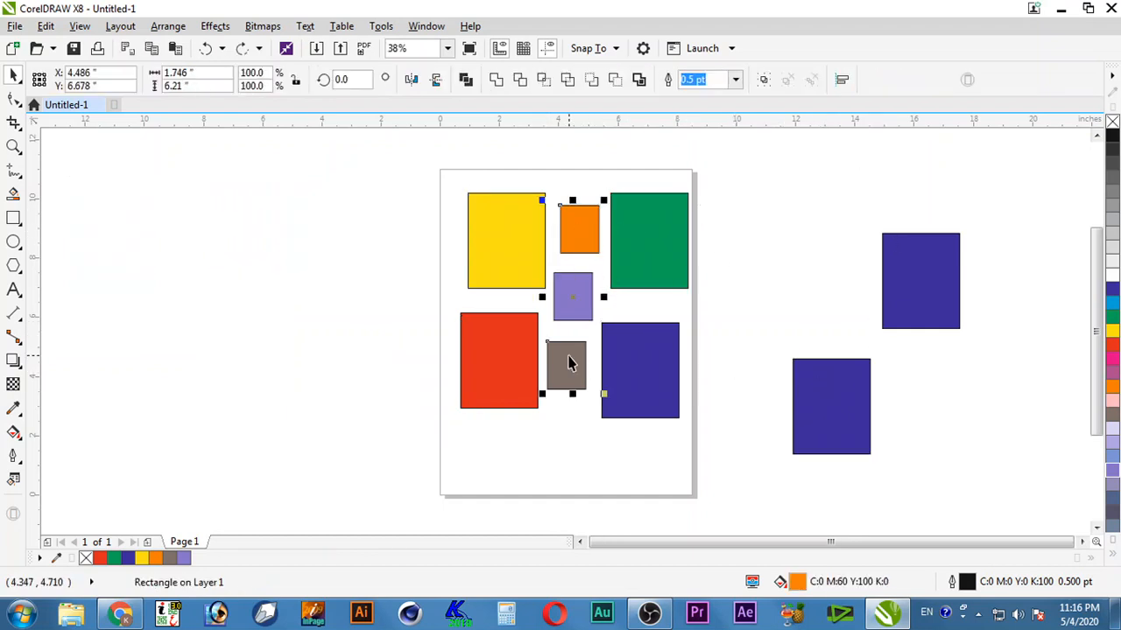
pyautogui.keyDown('shift'); pyautogui.click(916, 311); pyautogui.keyUp('shift')
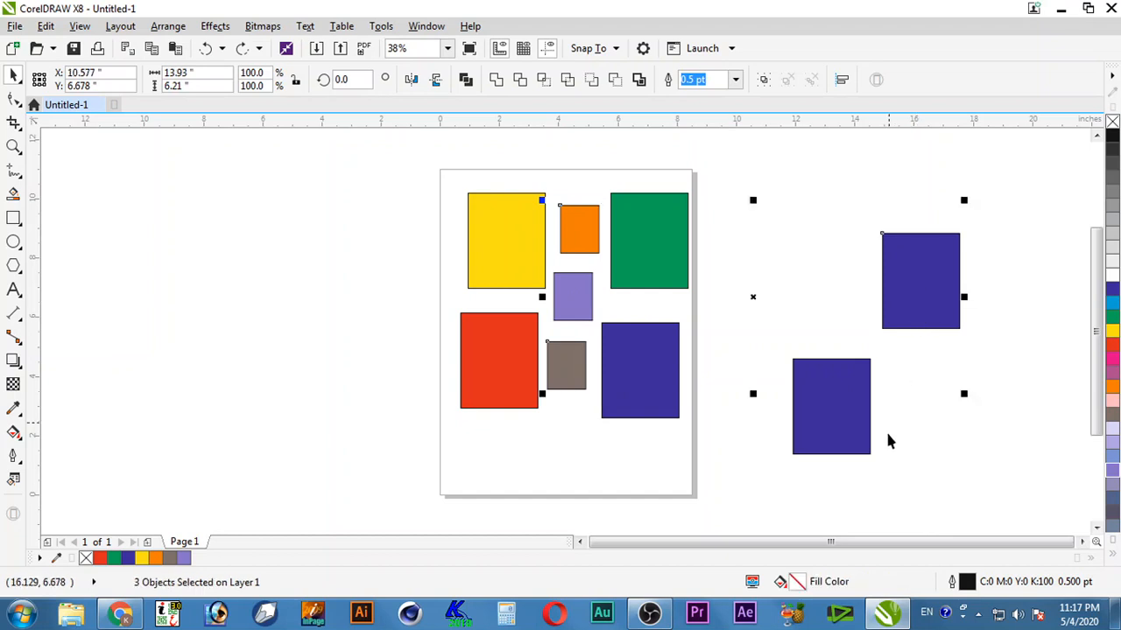
pyautogui.keyDown('shift'); pyautogui.click(503, 390); pyautogui.keyUp('shift')
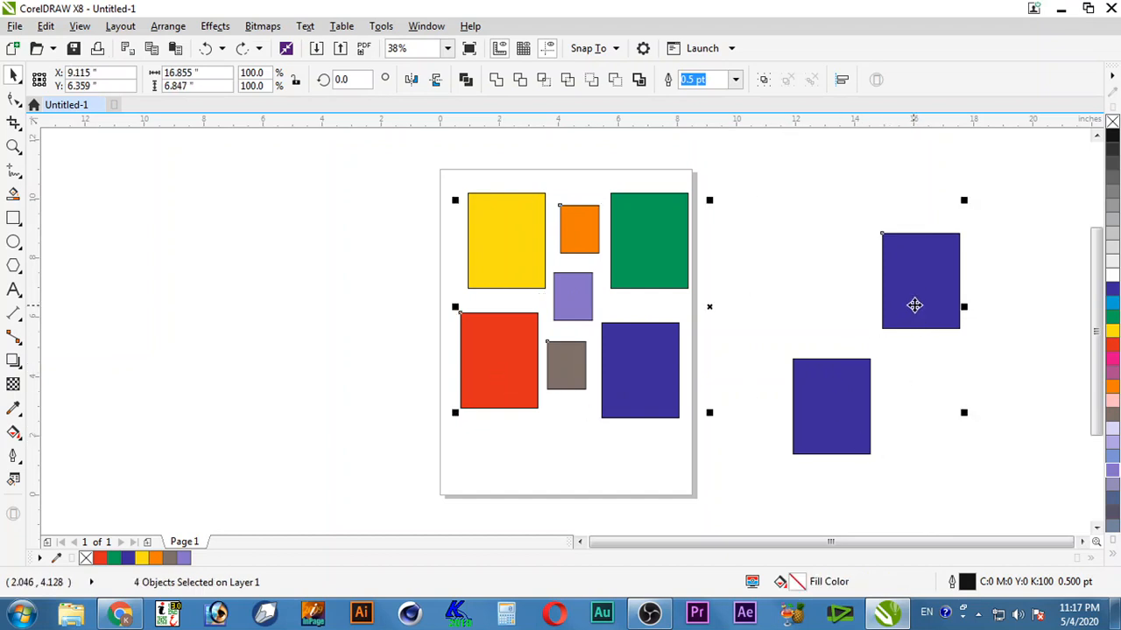
pyautogui.moveTo(916, 306); pyautogui.dragTo(379, 289)
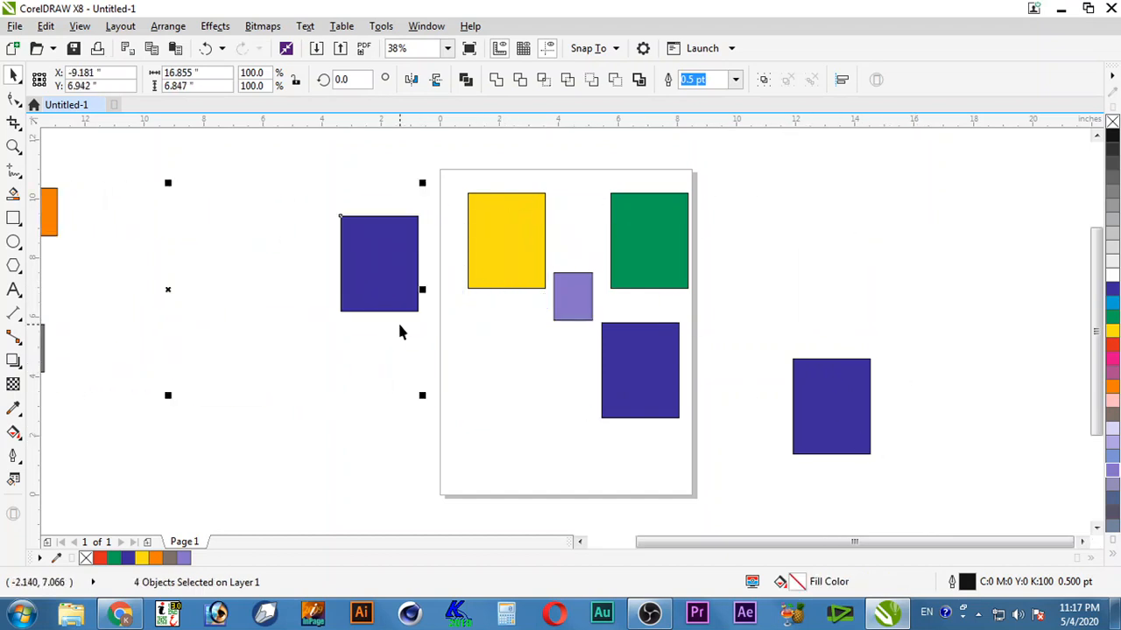
pyautogui.hotkey('ctrl', 'z')
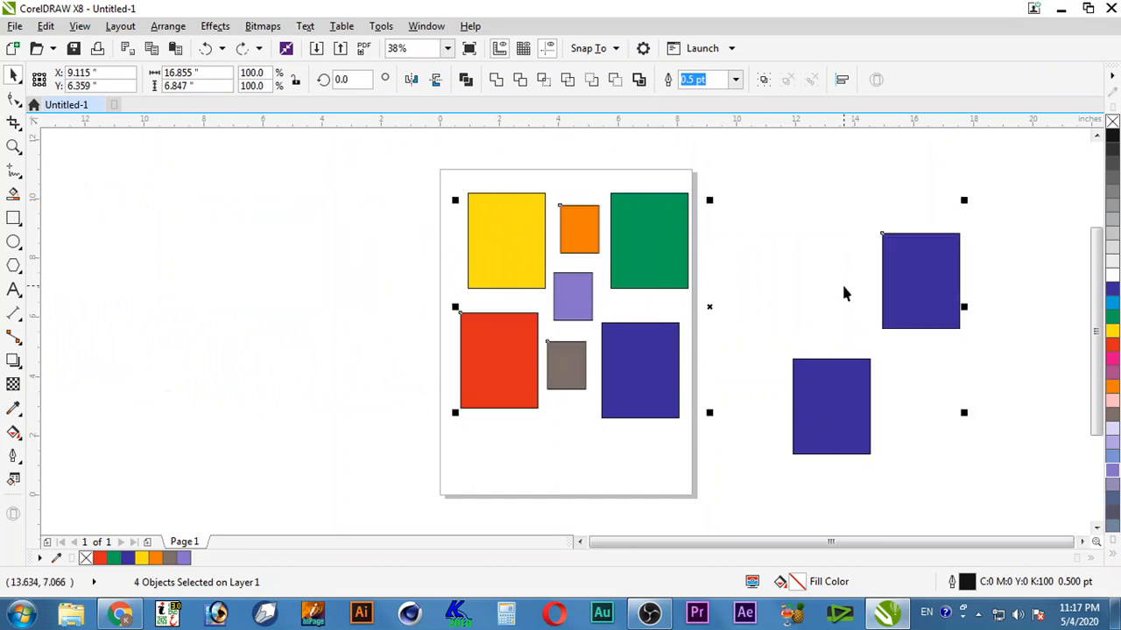
pyautogui.click(843, 287)
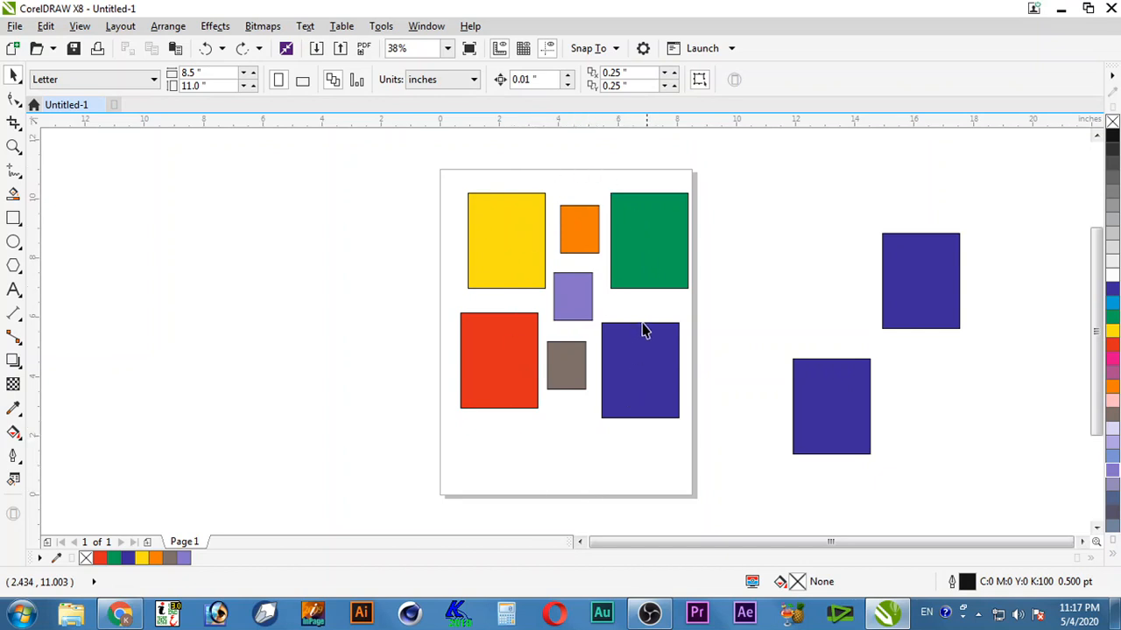
pyautogui.moveTo(513, 179); pyautogui.dragTo(630, 443)
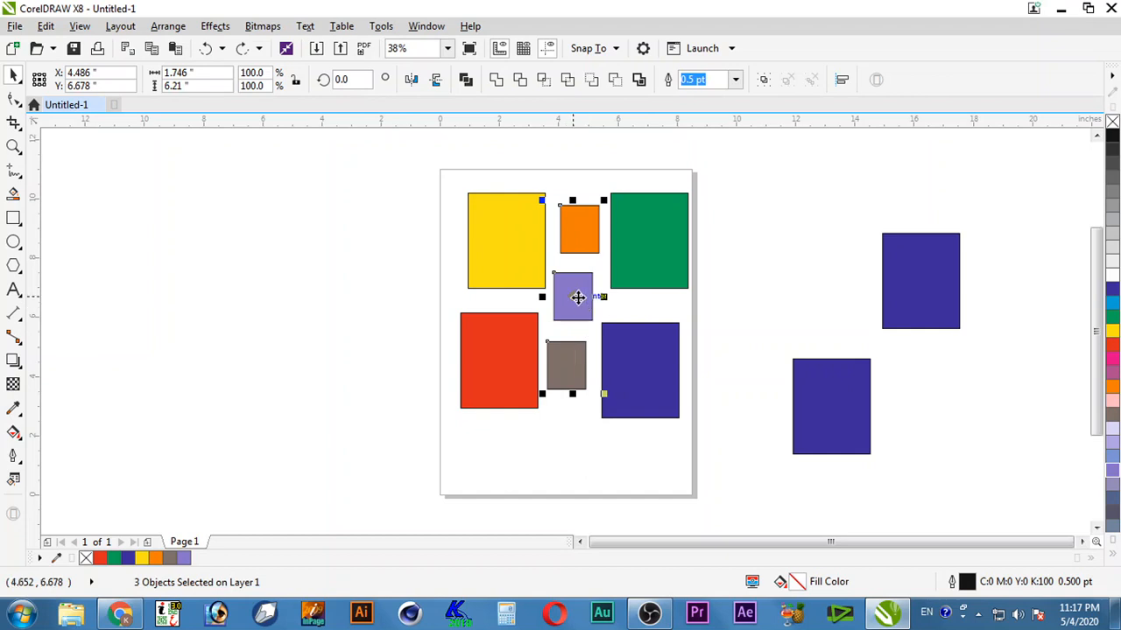
pyautogui.moveTo(581, 298); pyautogui.dragTo(362, 303)
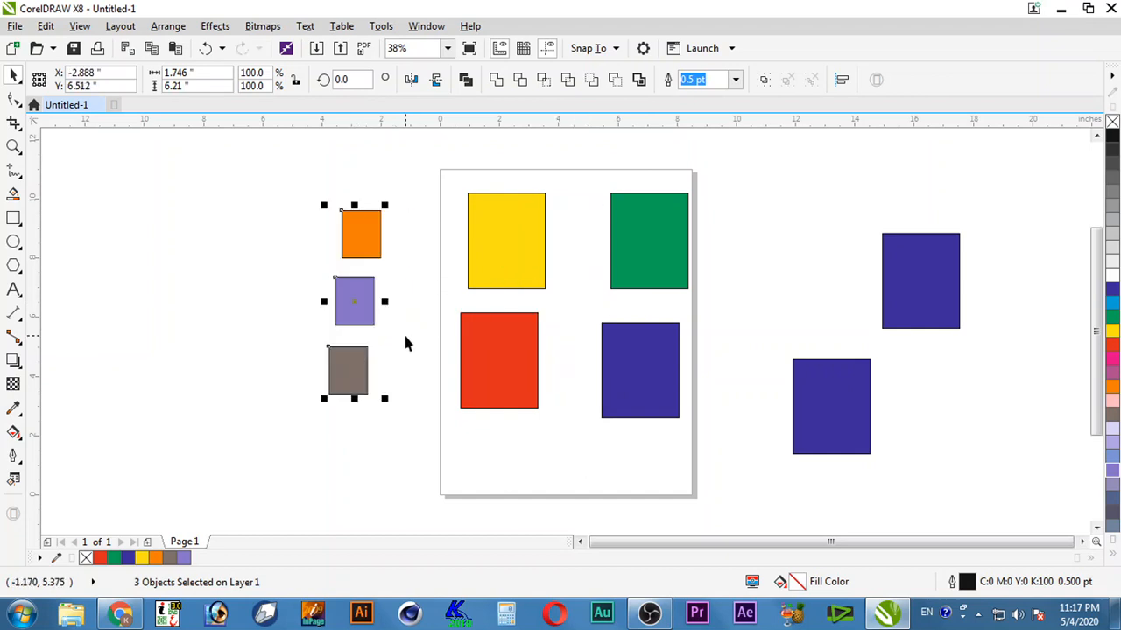
pyautogui.hotkey('ctrl', 'z')
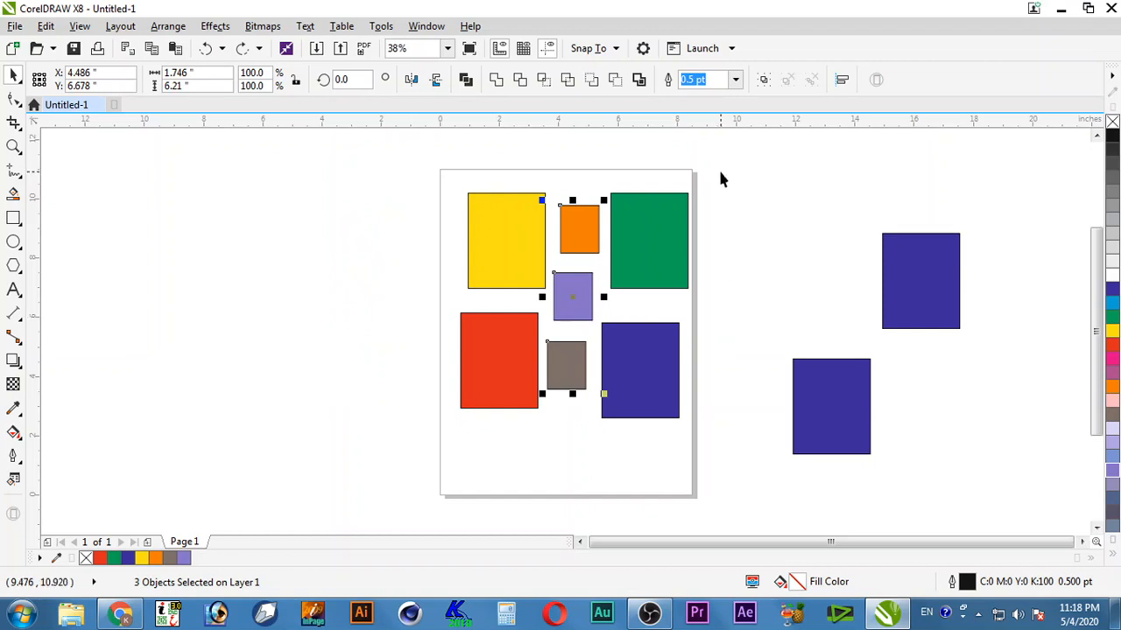
pyautogui.moveTo(720, 173); pyautogui.dragTo(586, 438)
pyautogui.moveTo(628, 405); pyautogui.dragTo(723, 412)
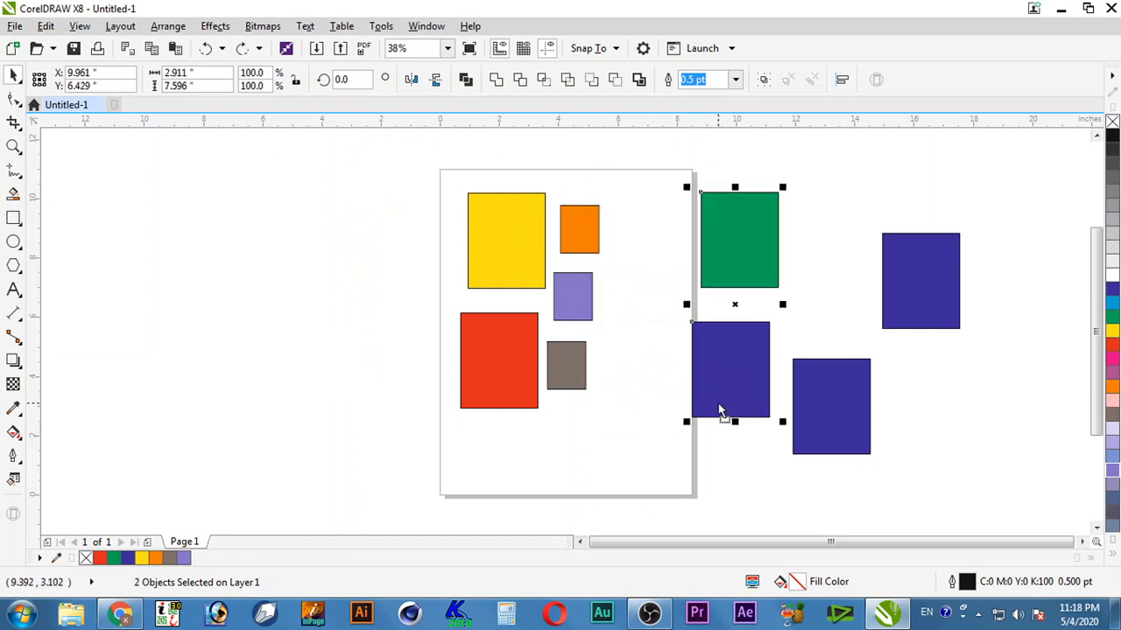
pyautogui.hotkey('ctrl', 'z')
pyautogui.moveTo(898, 490); pyautogui.dragTo(389, 285)
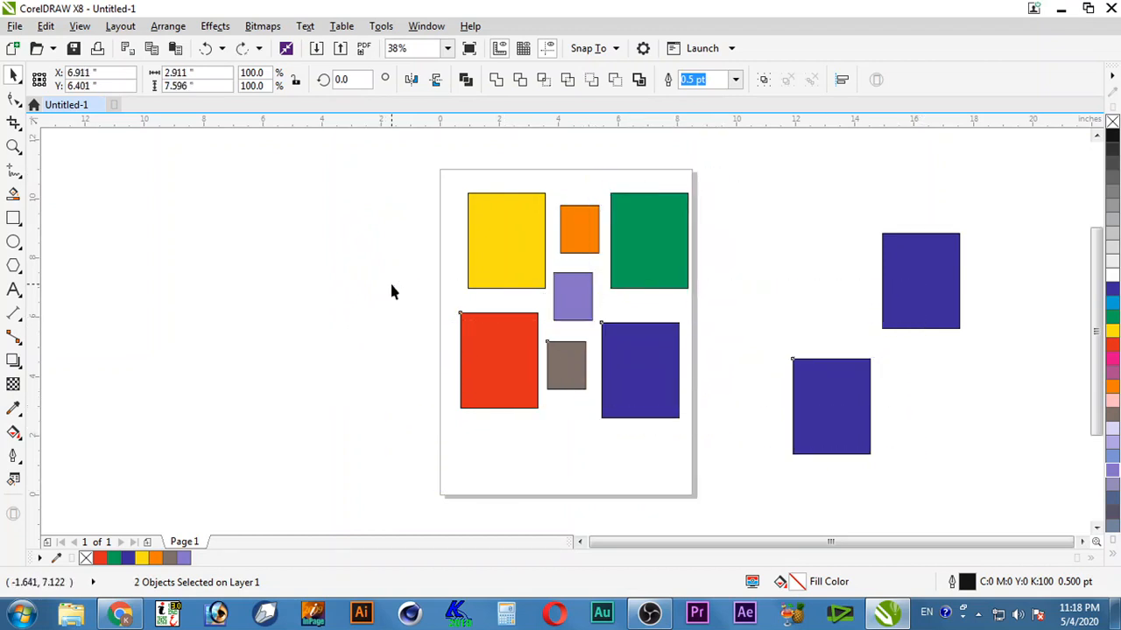
pyautogui.moveTo(656, 356); pyautogui.dragTo(610, 443)
pyautogui.hotkey('ctrl', 'z')
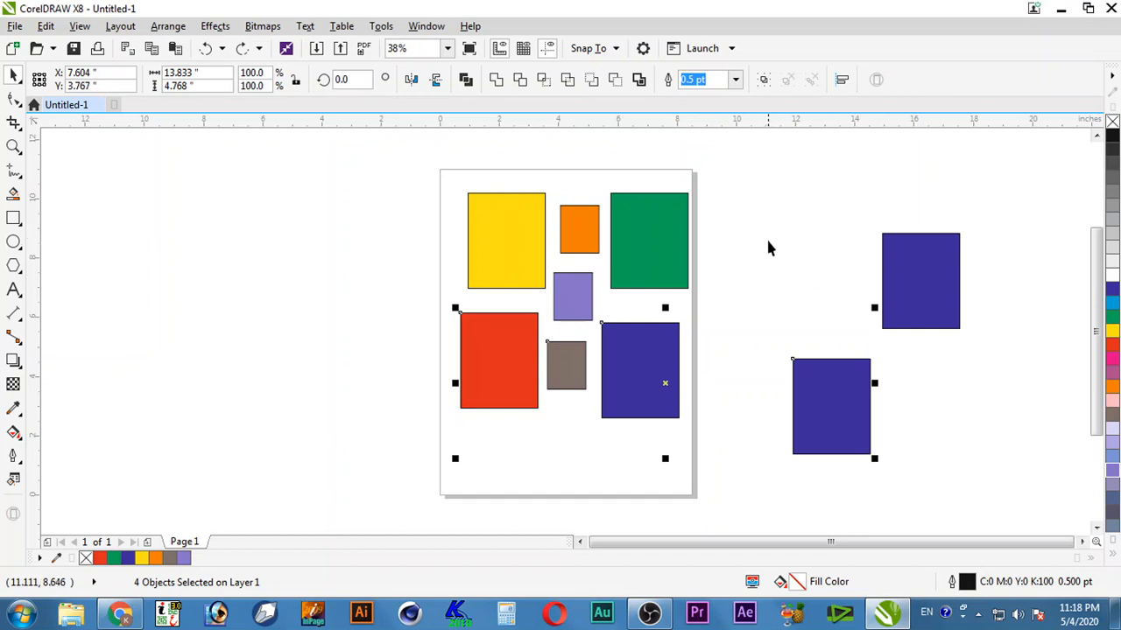
pyautogui.click(716, 328)
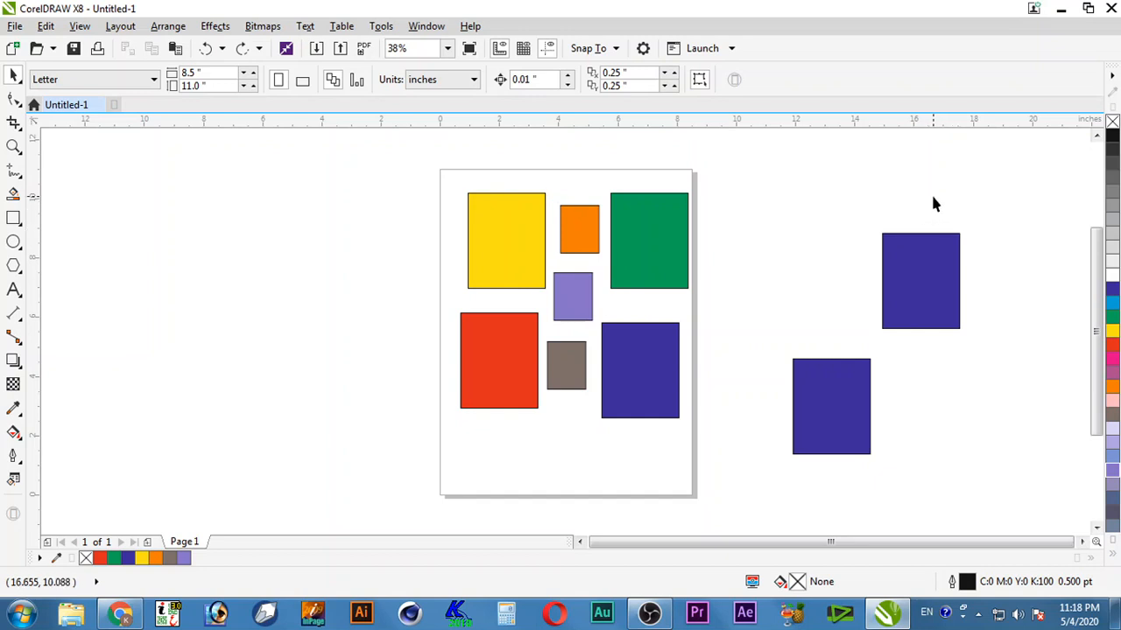
pyautogui.moveTo(916, 161); pyautogui.dragTo(740, 403)
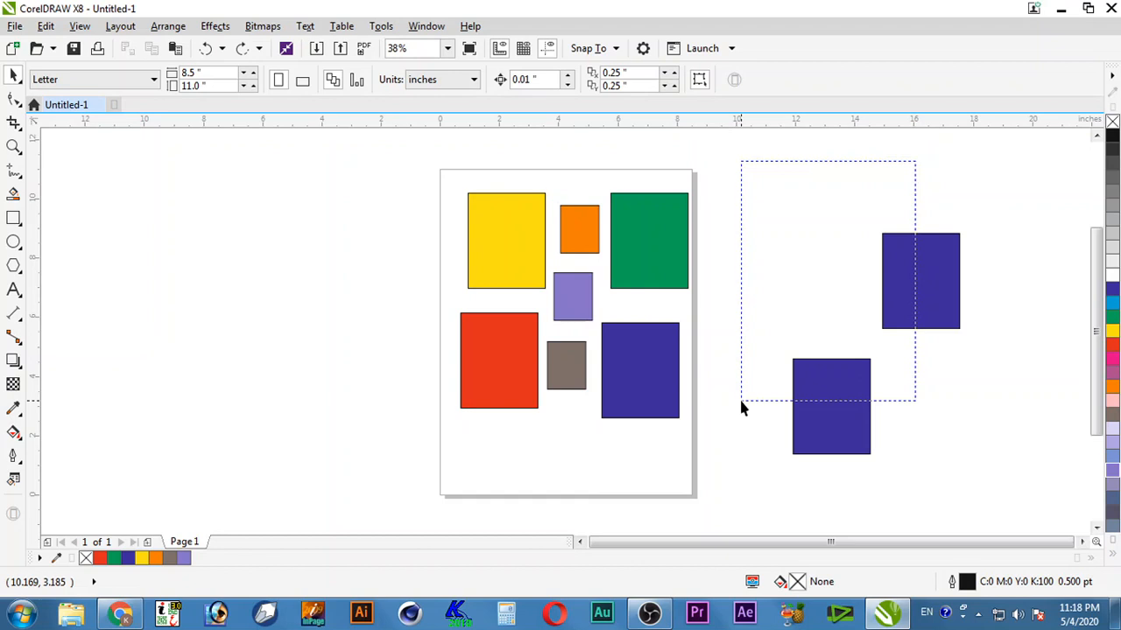
pyautogui.moveTo(741, 403); pyautogui.dragTo(741, 403)
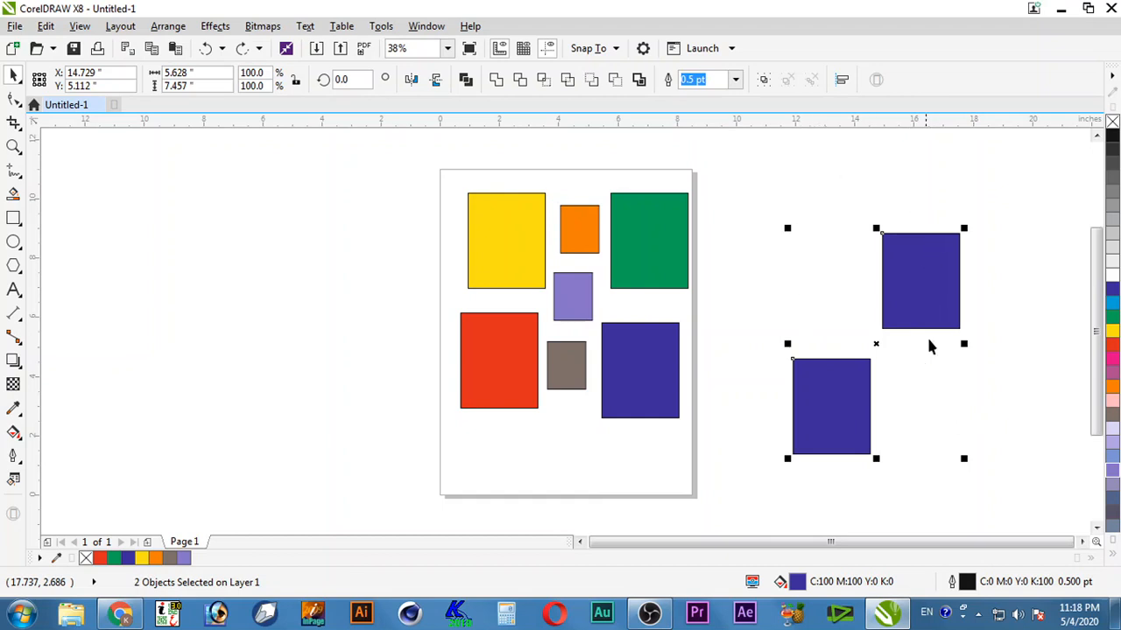
pyautogui.click(902, 401)
pyautogui.moveTo(925, 192); pyautogui.dragTo(753, 400)
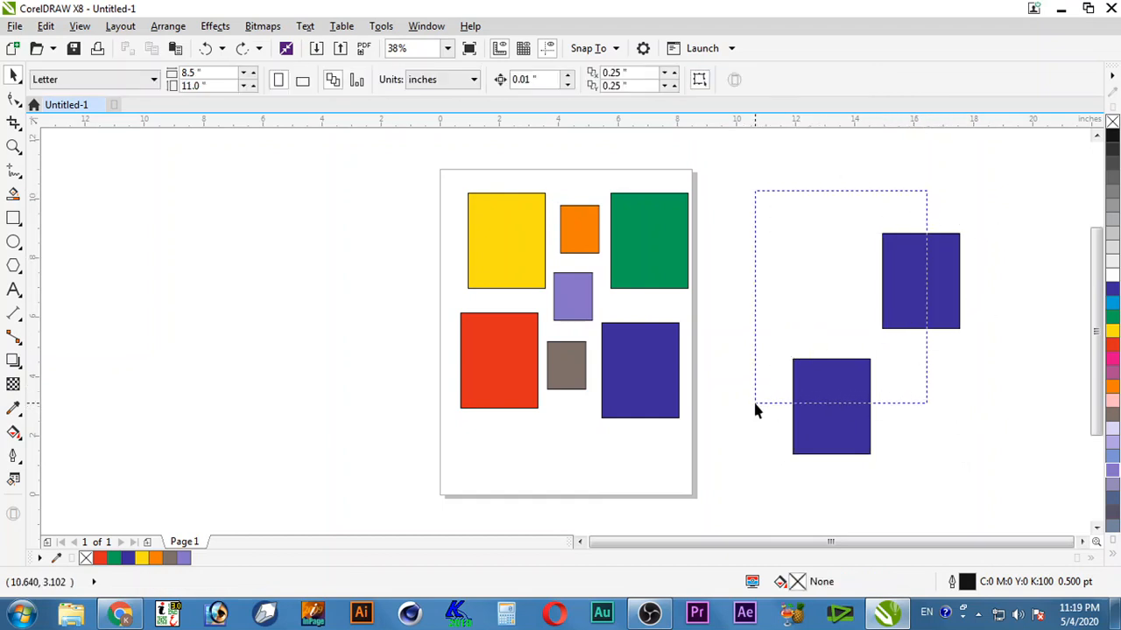
pyautogui.moveTo(909, 186); pyautogui.dragTo(806, 400)
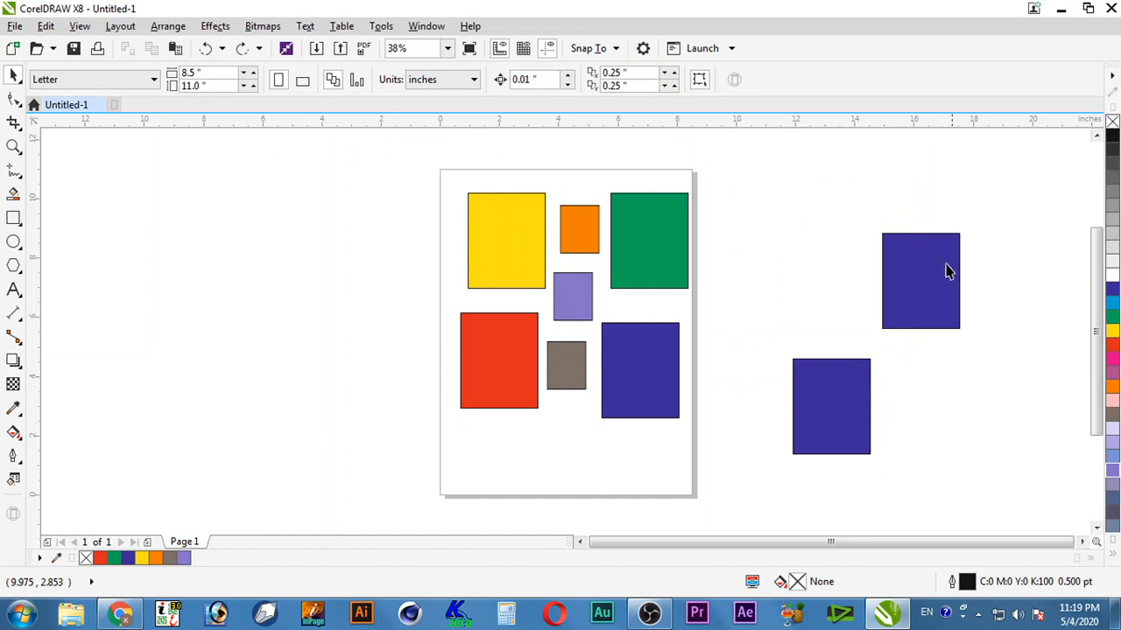
pyautogui.moveTo(986, 192); pyautogui.dragTo(733, 496)
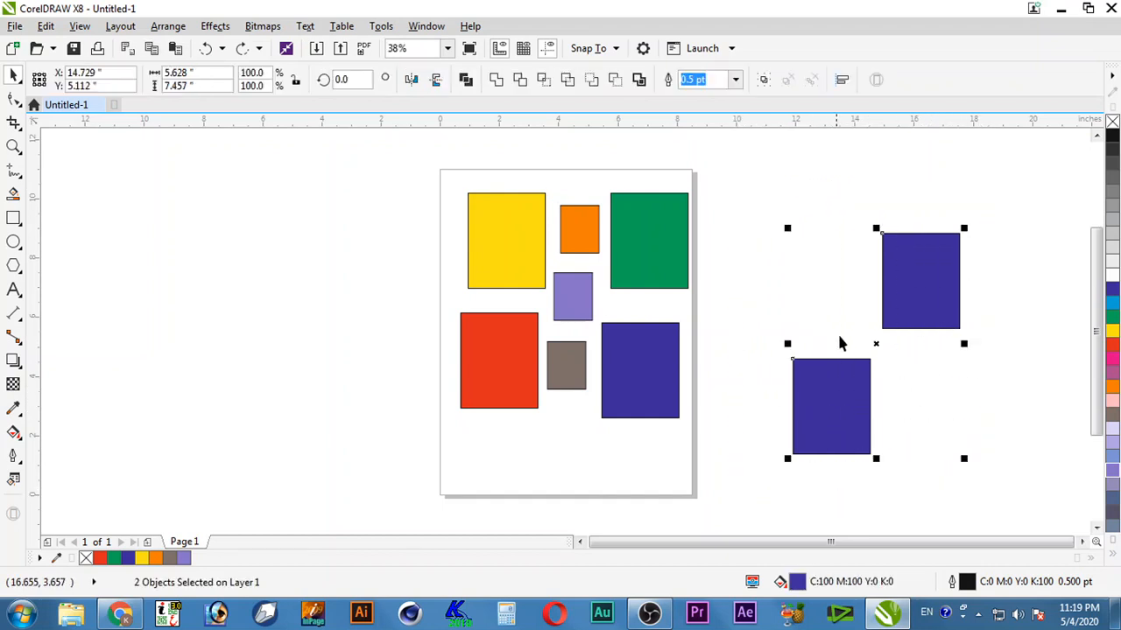
pyautogui.click(834, 302)
pyautogui.click(912, 191)
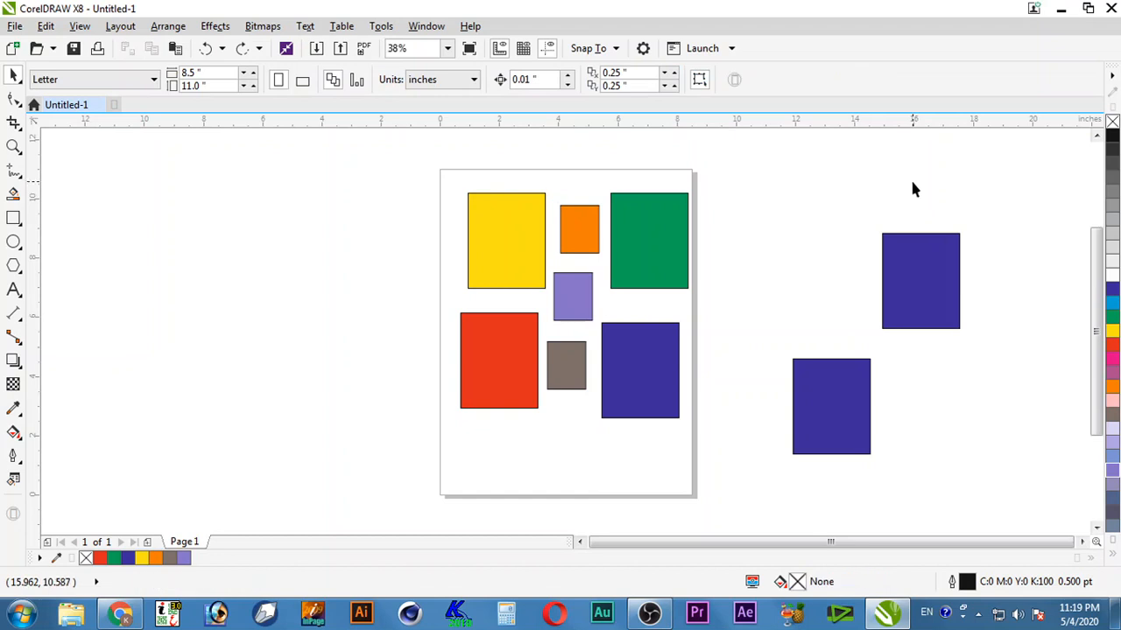
pyautogui.moveTo(912, 175); pyautogui.dragTo(838, 398)
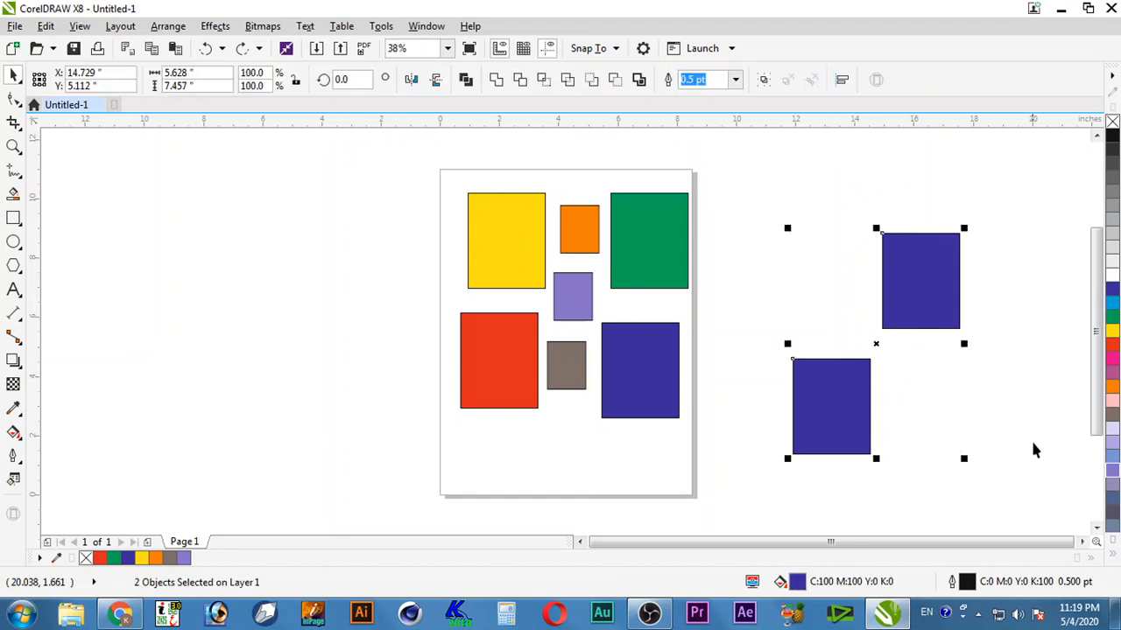
pyautogui.click(891, 175)
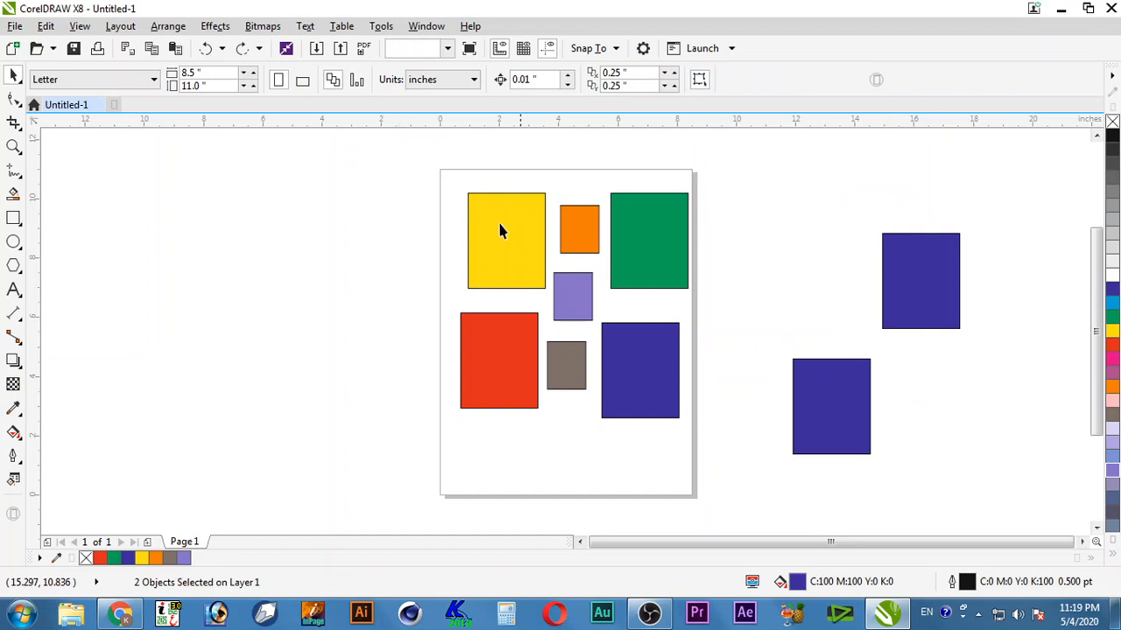
pyautogui.moveTo(396, 233); pyautogui.dragTo(758, 233)
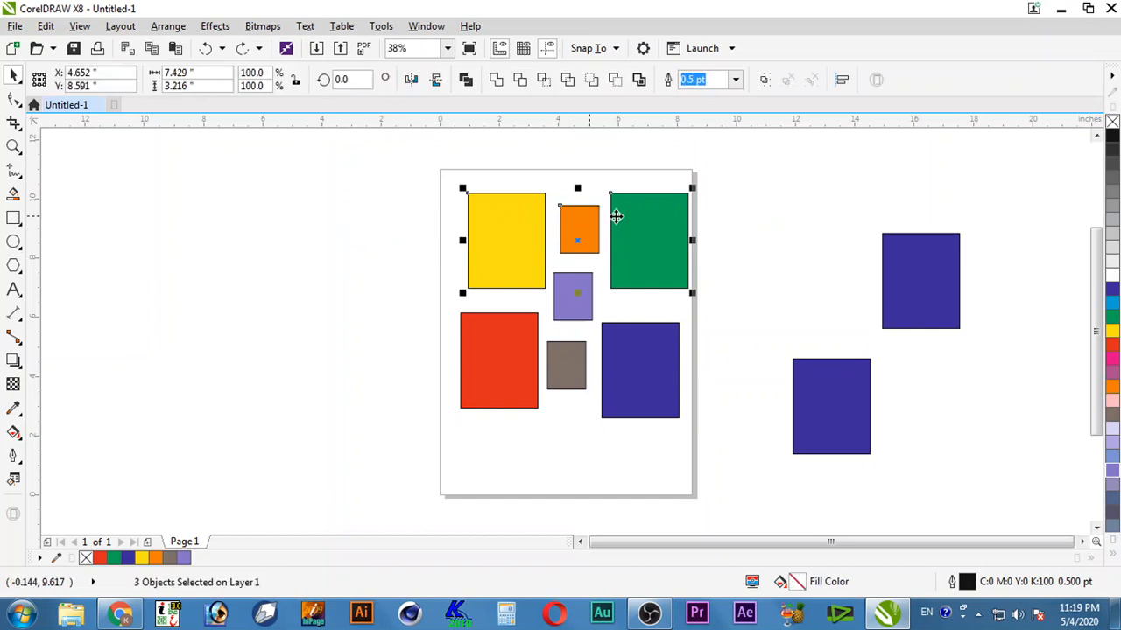
pyautogui.click(769, 239)
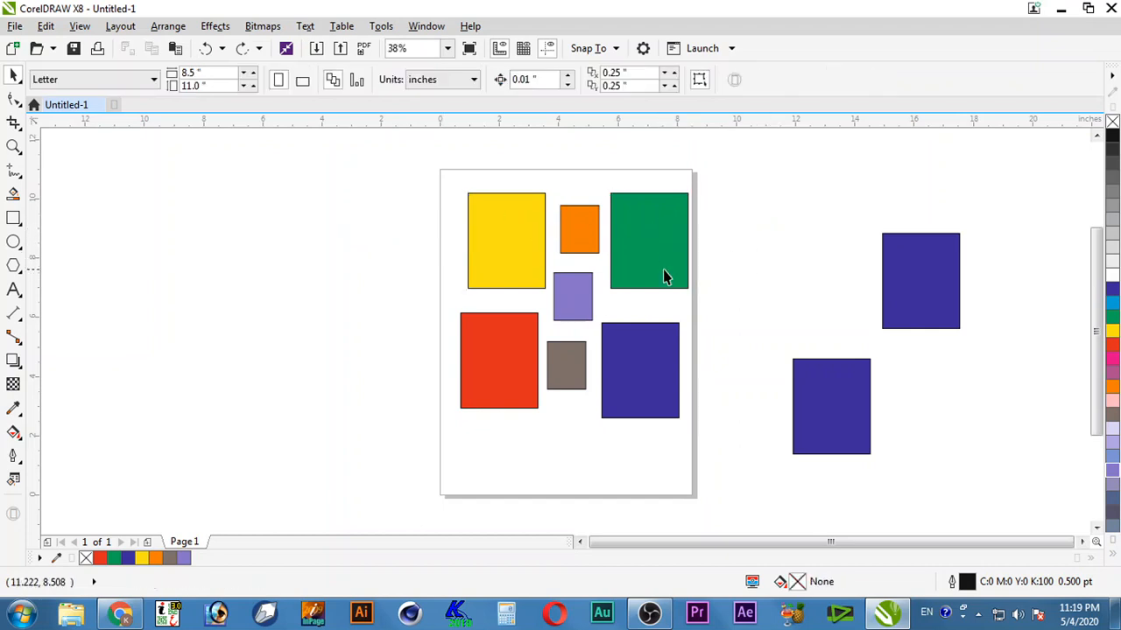
pyautogui.moveTo(572, 164); pyautogui.dragTo(518, 430)
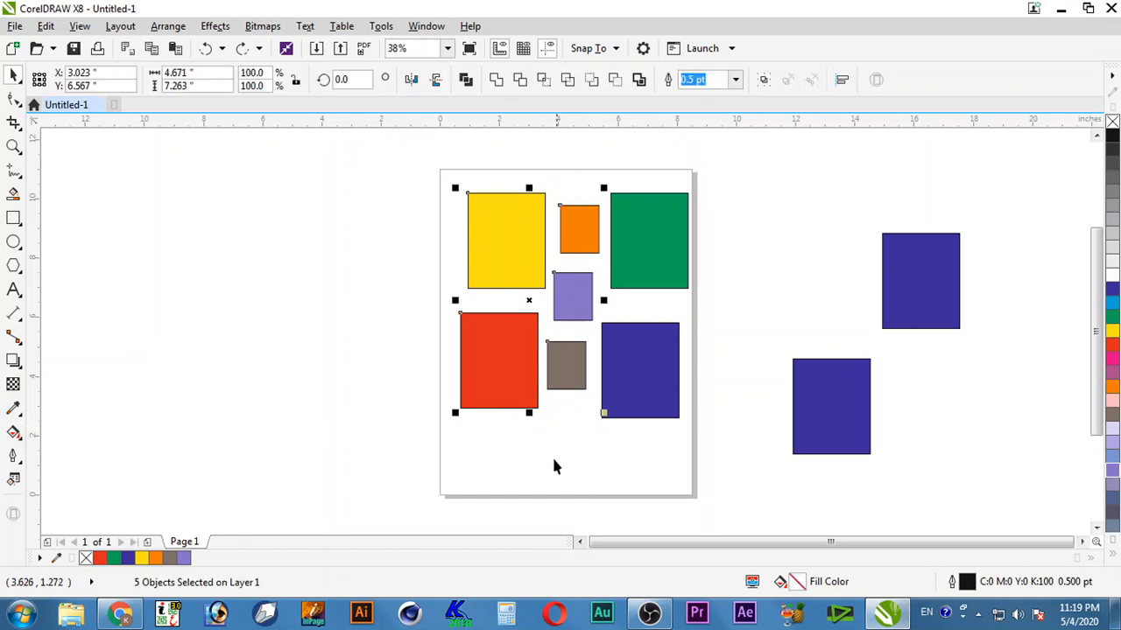
pyautogui.moveTo(567, 378); pyautogui.dragTo(408, 380)
pyautogui.hotkey('ctrl', 'z')
pyautogui.click(784, 338)
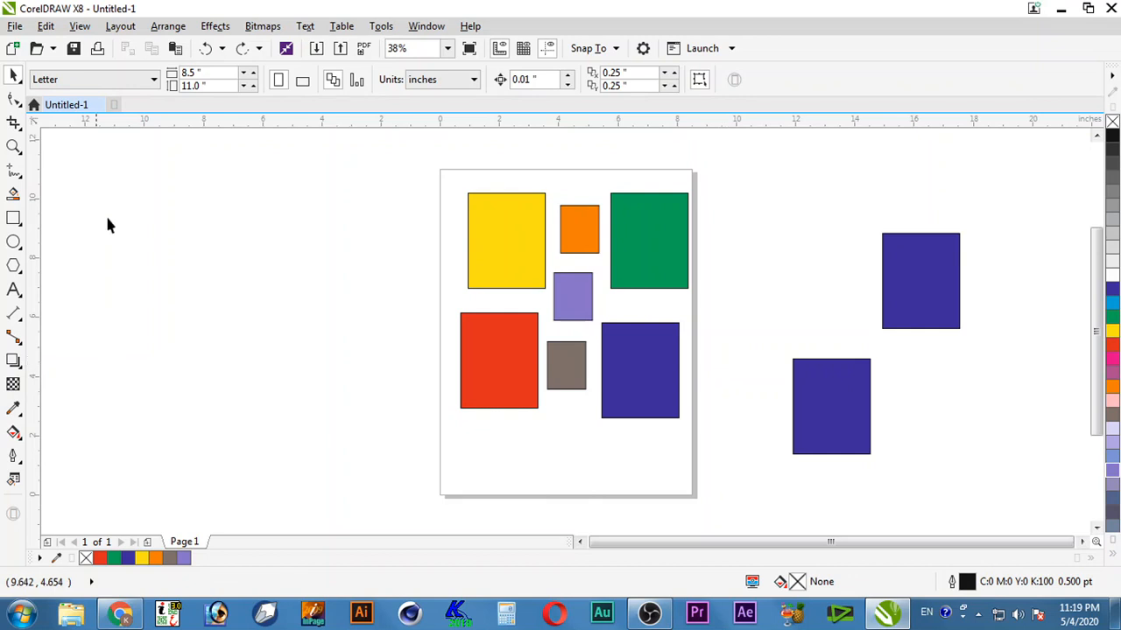
pyautogui.click(18, 81)
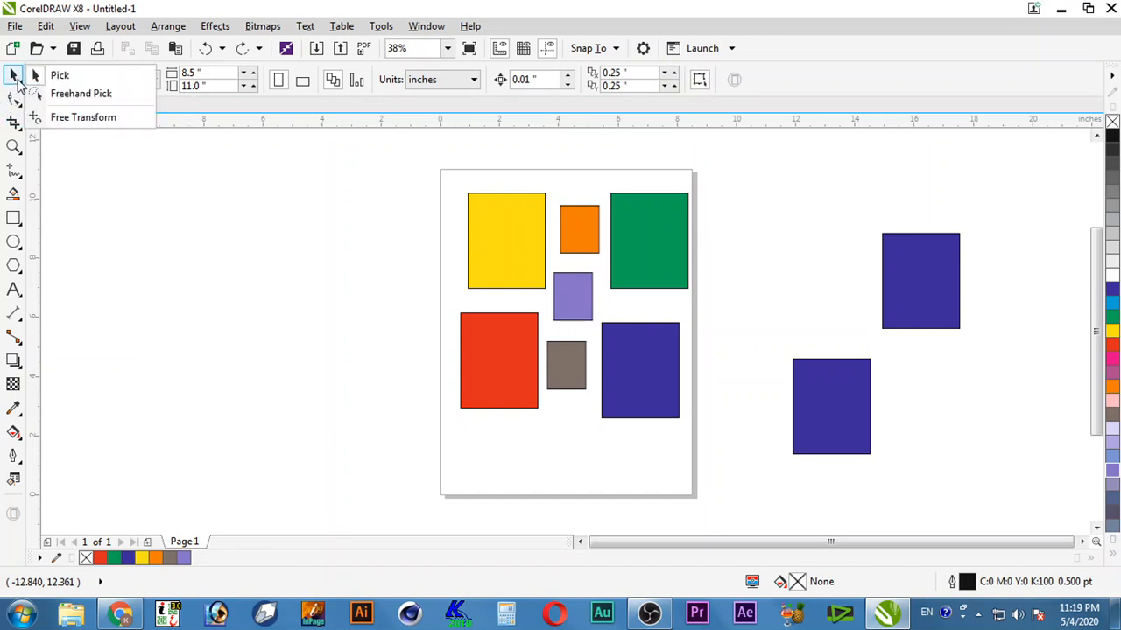
pyautogui.click(80, 93)
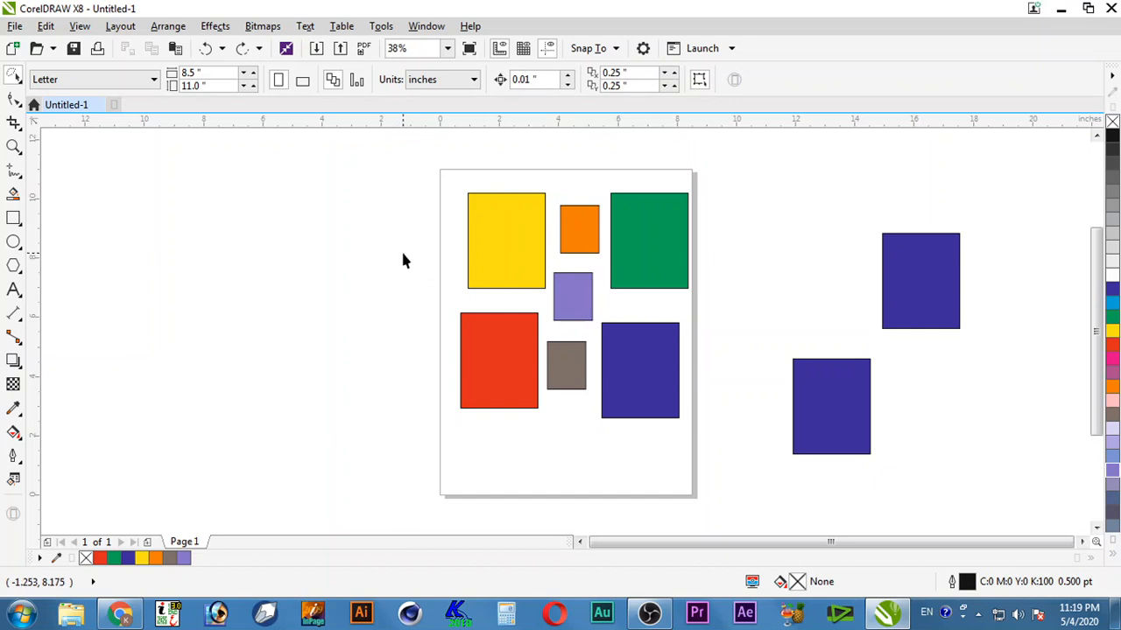
pyautogui.moveTo(355, 266)
pyautogui.mouseDown()
pyautogui.moveTo(387, 247)
pyautogui.moveTo(494, 238)
pyautogui.moveTo(535, 279)
pyautogui.moveTo(640, 338)
pyautogui.moveTo(650, 332)
pyautogui.moveTo(632, 312)
pyautogui.moveTo(409, 254)
pyautogui.mouseUp()
pyautogui.moveTo(618, 352)
pyautogui.mouseDown()
pyautogui.moveTo(368, 332)
pyautogui.moveTo(347, 359)
pyautogui.mouseUp()
pyautogui.hotkey('ctrl', 'z')
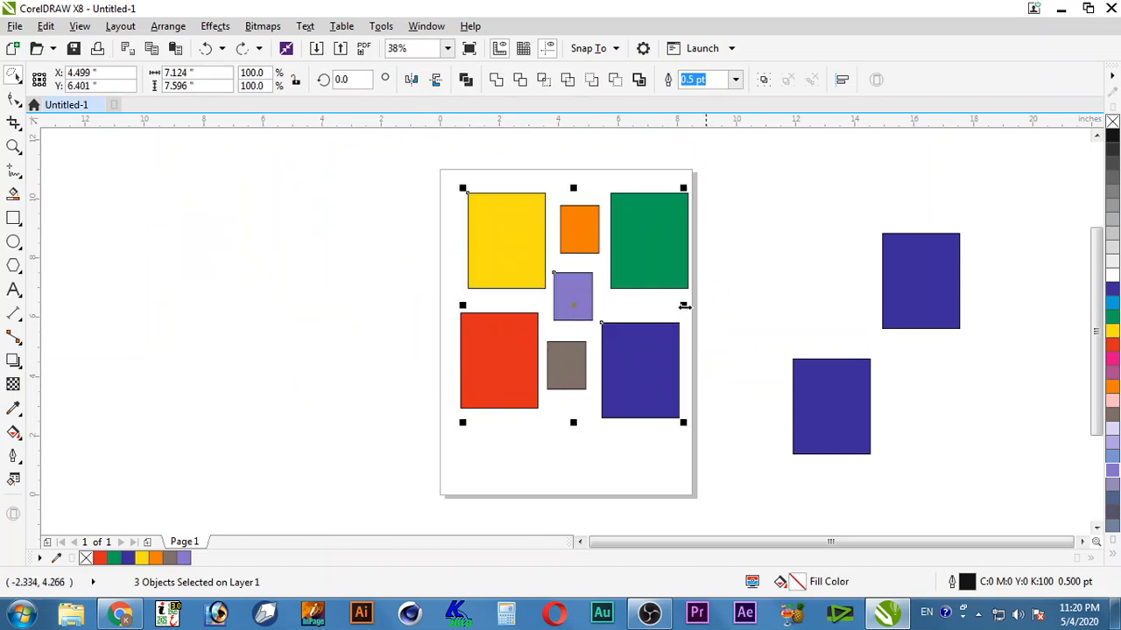
pyautogui.click(722, 296)
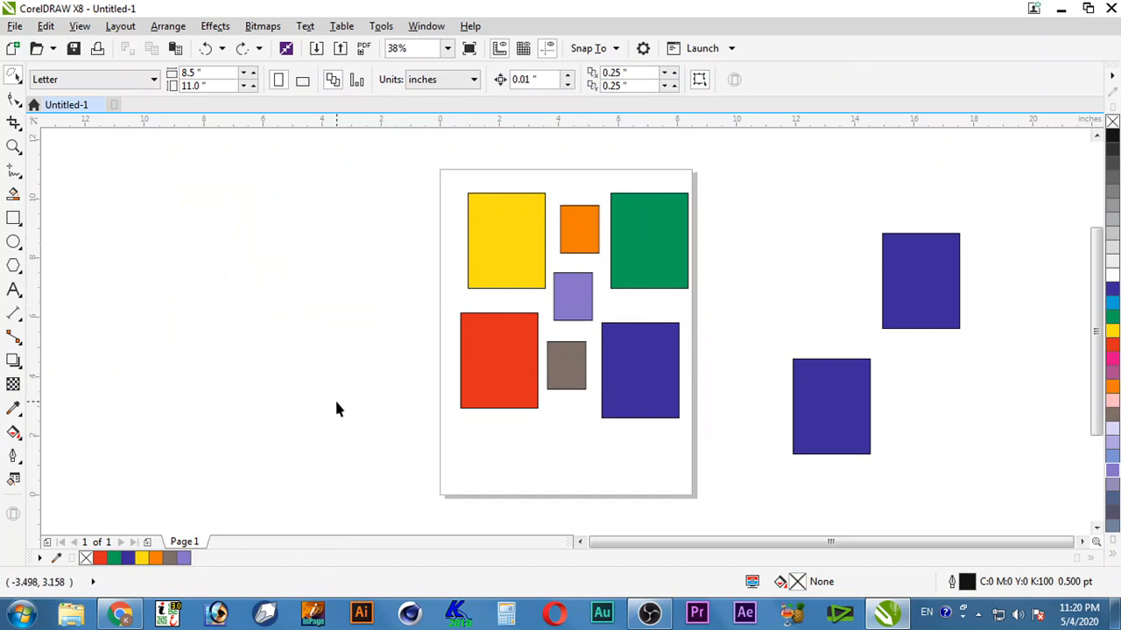
pyautogui.moveTo(428, 377)
pyautogui.mouseDown()
pyautogui.moveTo(540, 376)
pyautogui.moveTo(561, 363)
pyautogui.moveTo(527, 330)
pyautogui.moveTo(526, 308)
pyautogui.moveTo(550, 302)
pyautogui.moveTo(550, 258)
pyautogui.moveTo(581, 227)
pyautogui.moveTo(353, 235)
pyautogui.mouseUp()
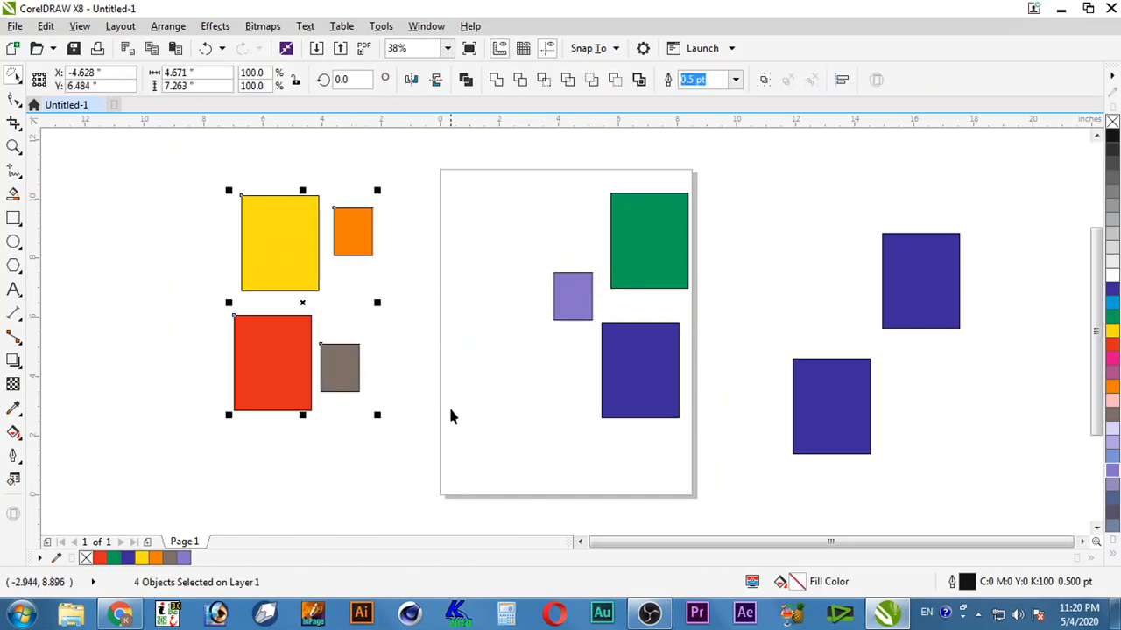
pyautogui.hotkey('ctrl', 'z')
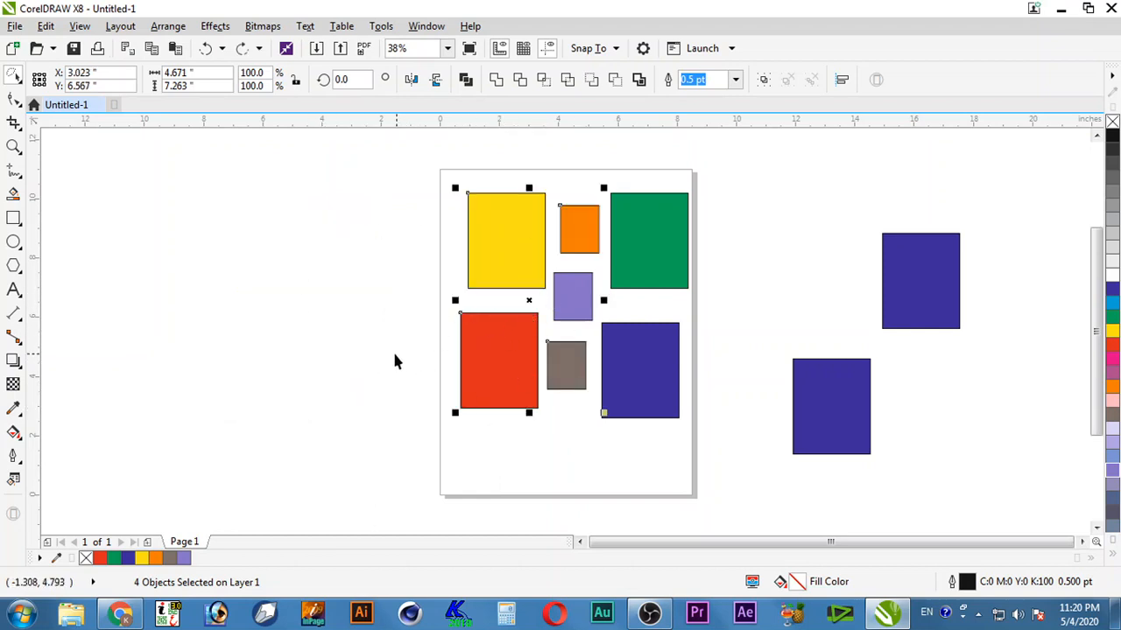
pyautogui.click(408, 390)
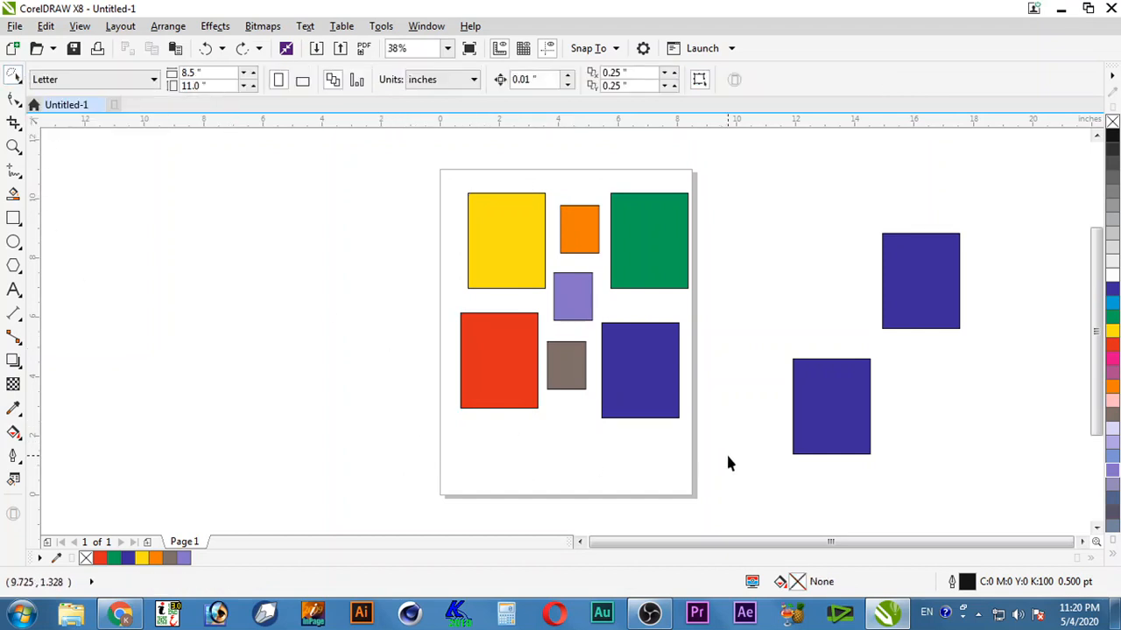
pyautogui.moveTo(820, 495)
pyautogui.mouseDown()
pyautogui.moveTo(823, 408)
pyautogui.moveTo(701, 389)
pyautogui.moveTo(649, 350)
pyautogui.moveTo(657, 299)
pyautogui.moveTo(692, 249)
pyautogui.moveTo(778, 254)
pyautogui.mouseUp()
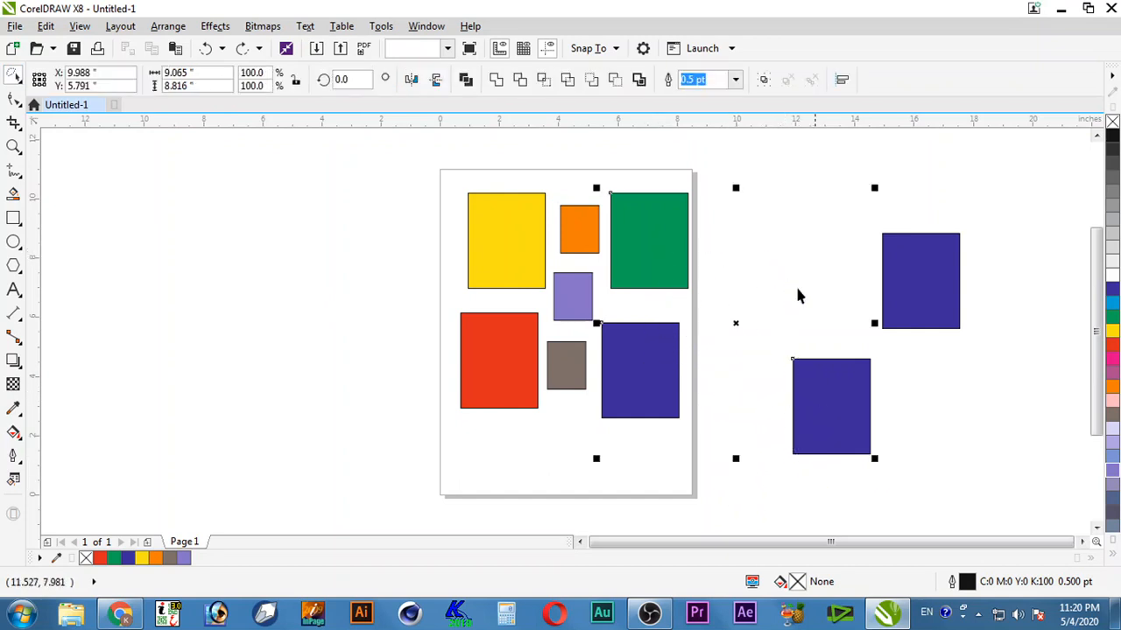
pyautogui.moveTo(708, 259); pyautogui.dragTo(758, 237)
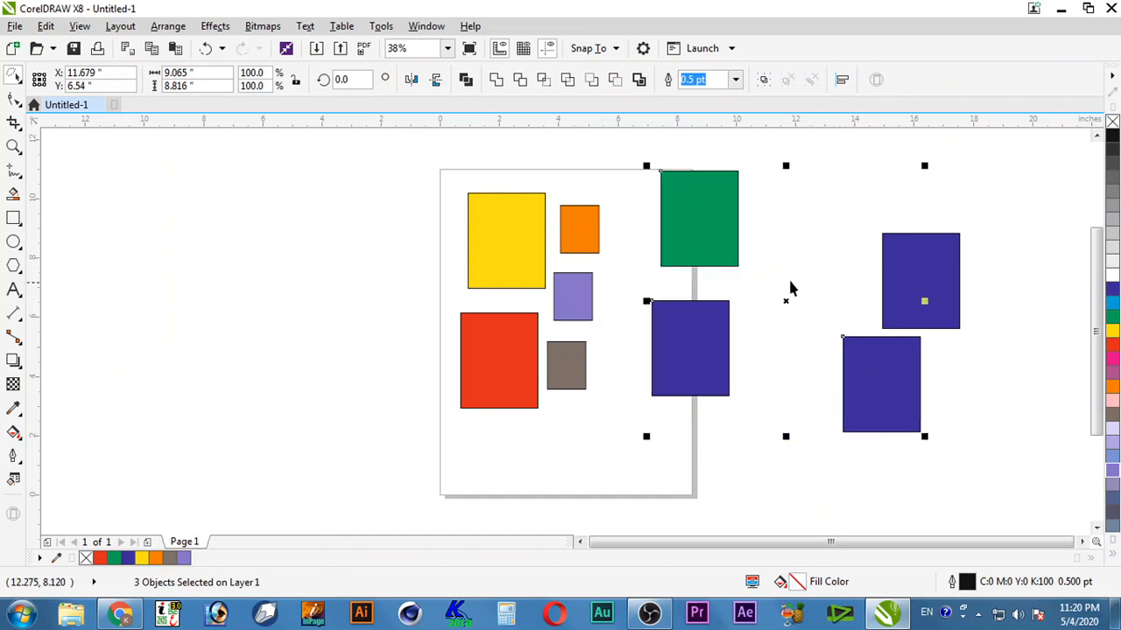
pyautogui.hotkey('ctrl', 'z')
pyautogui.click(754, 263)
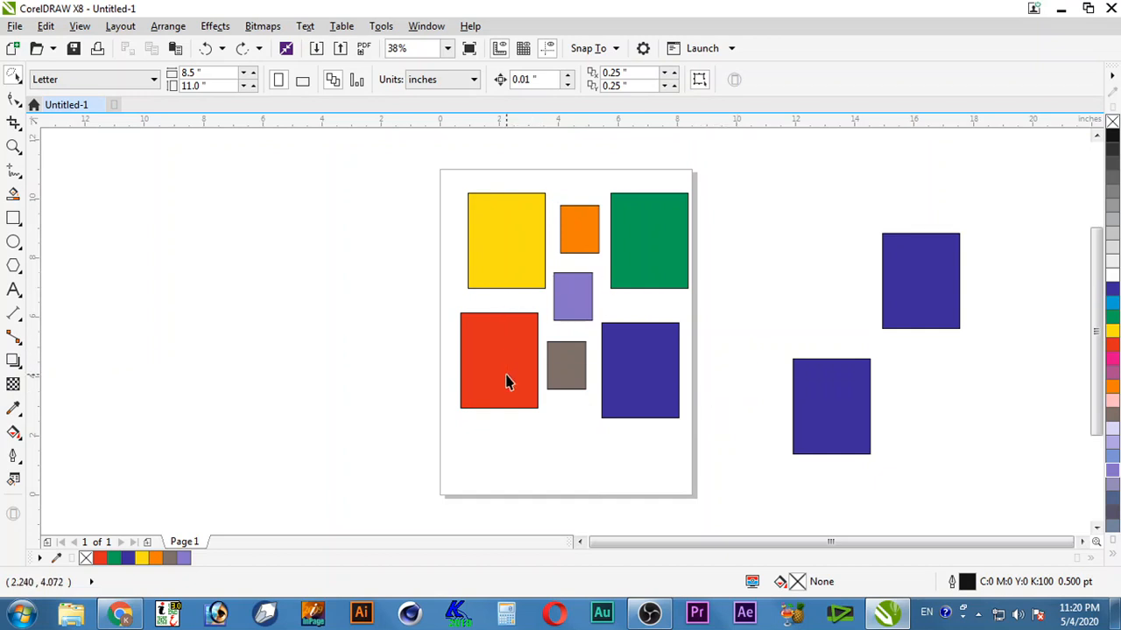
pyautogui.click(13, 218)
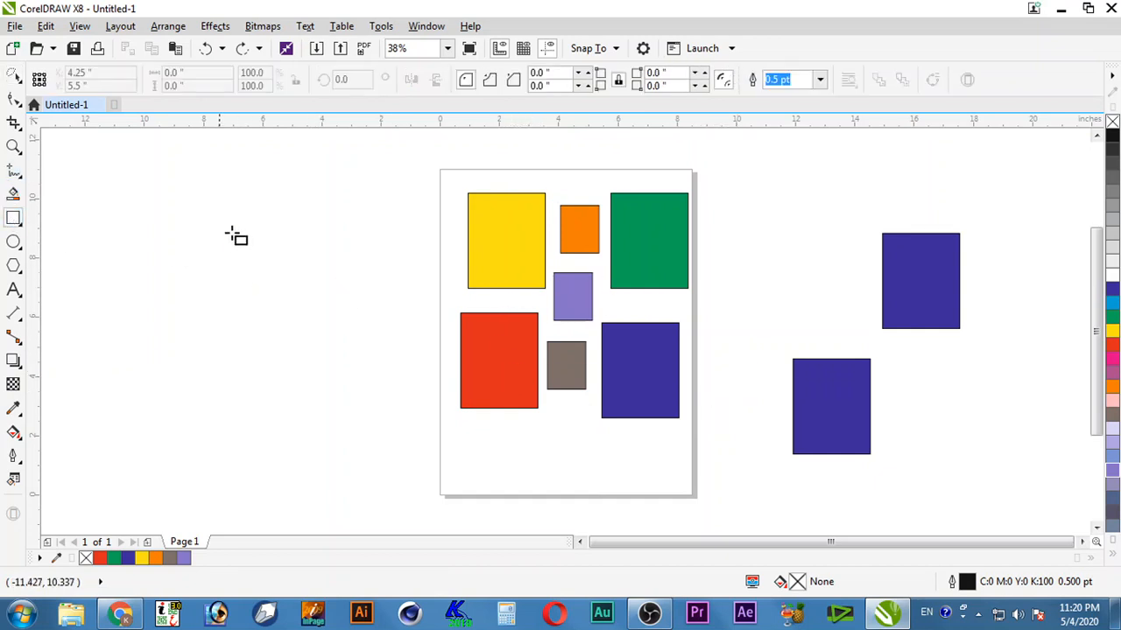
# Step: Draw three overlapping rectangles left of the page, filled yellow, red and green
pyautogui.moveTo(140, 171); pyautogui.dragTo(230, 272)
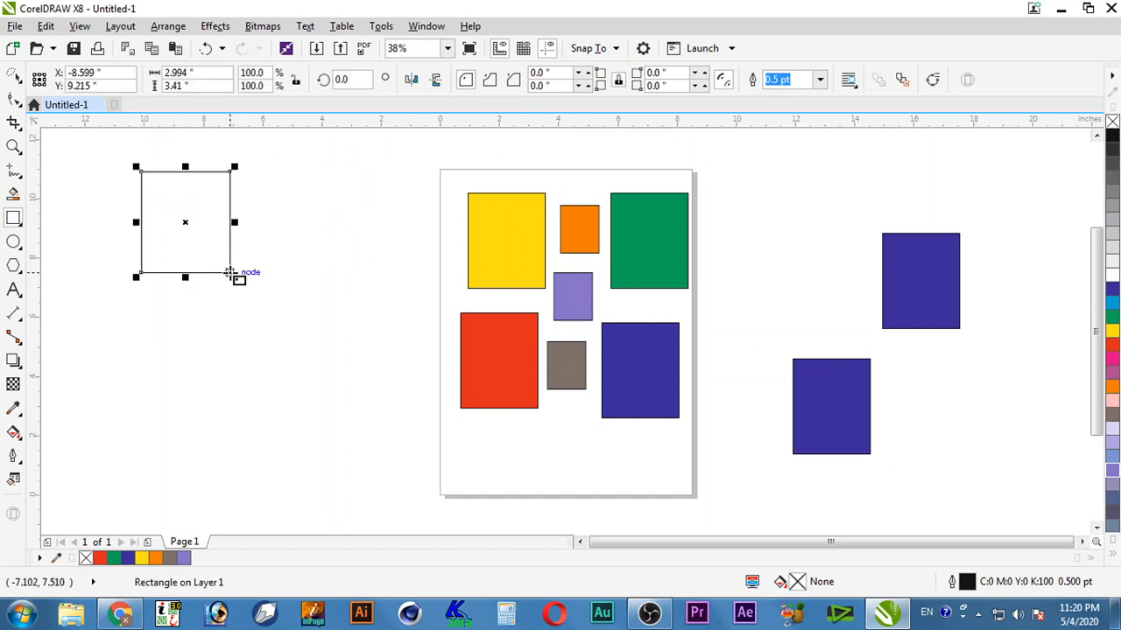
pyautogui.click(1110, 330)
pyautogui.moveTo(175, 220); pyautogui.dragTo(264, 334)
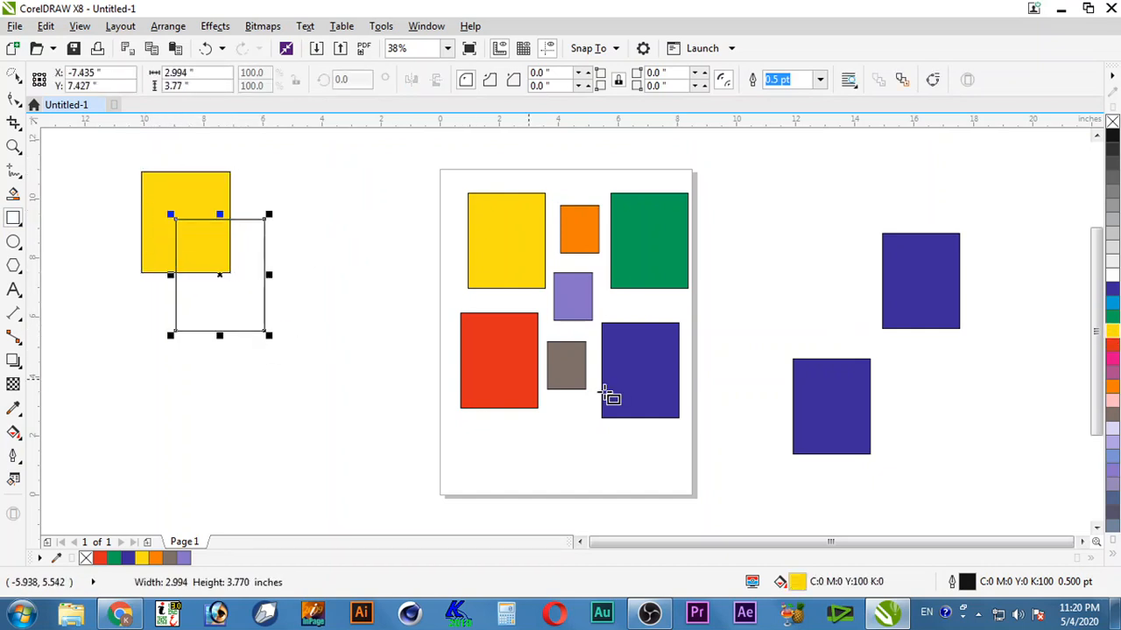
pyautogui.click(1112, 345)
pyautogui.moveTo(197, 245); pyautogui.dragTo(313, 386)
pyautogui.click(1112, 319)
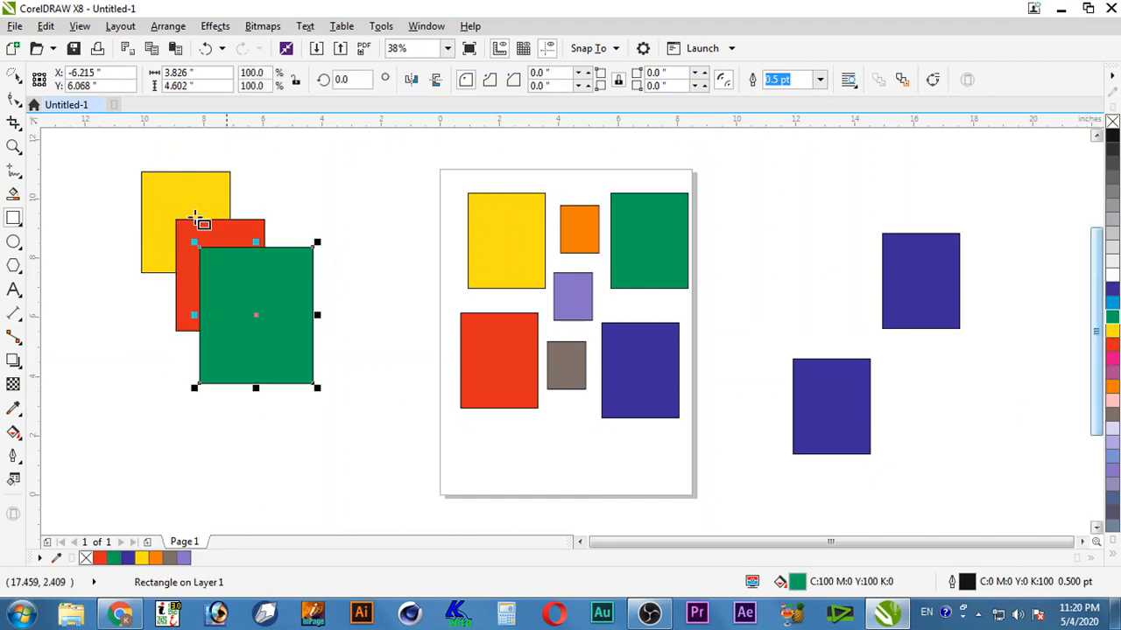
# Step: Enlarge the yellow rectangle down and right by its corner handle
pyautogui.press('space')
pyautogui.click(283, 165)
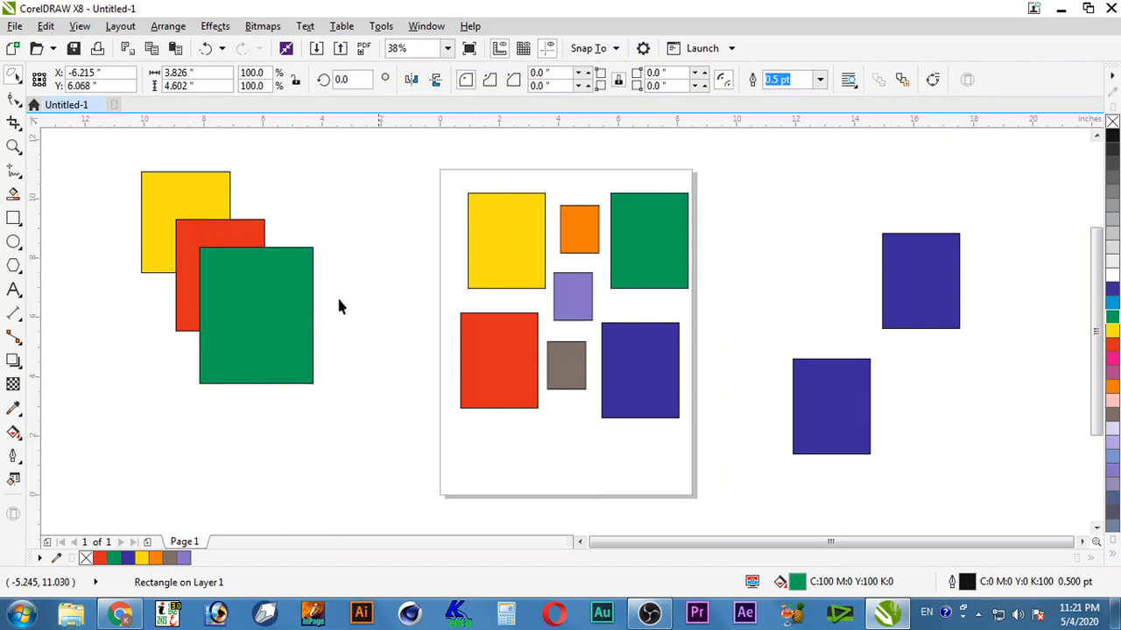
pyautogui.click(169, 190)
pyautogui.moveTo(235, 278); pyautogui.dragTo(260, 303)
pyautogui.click(416, 387)
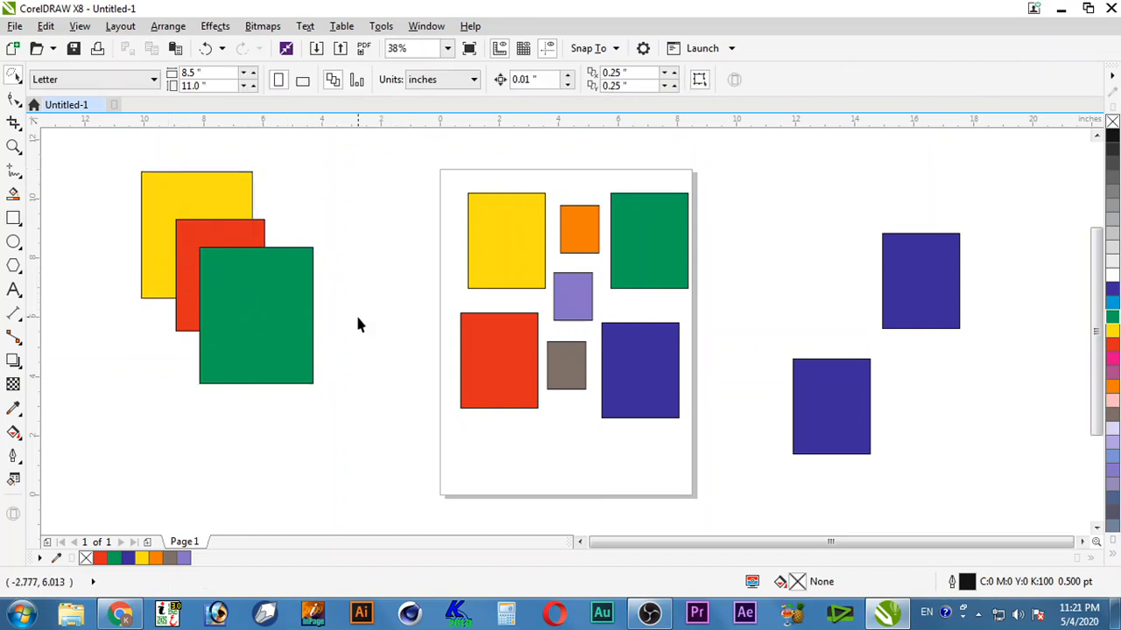
# Step: Enlarge the green rectangle up and left to 128.3% so it covers the red
pyautogui.click(242, 295)
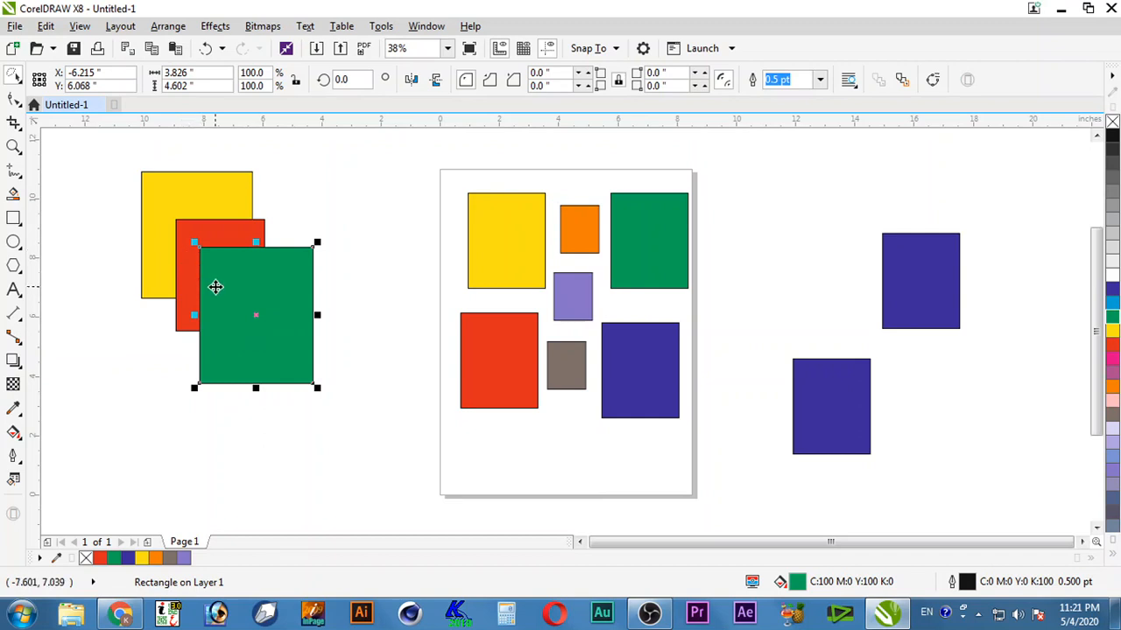
pyautogui.click(341, 313)
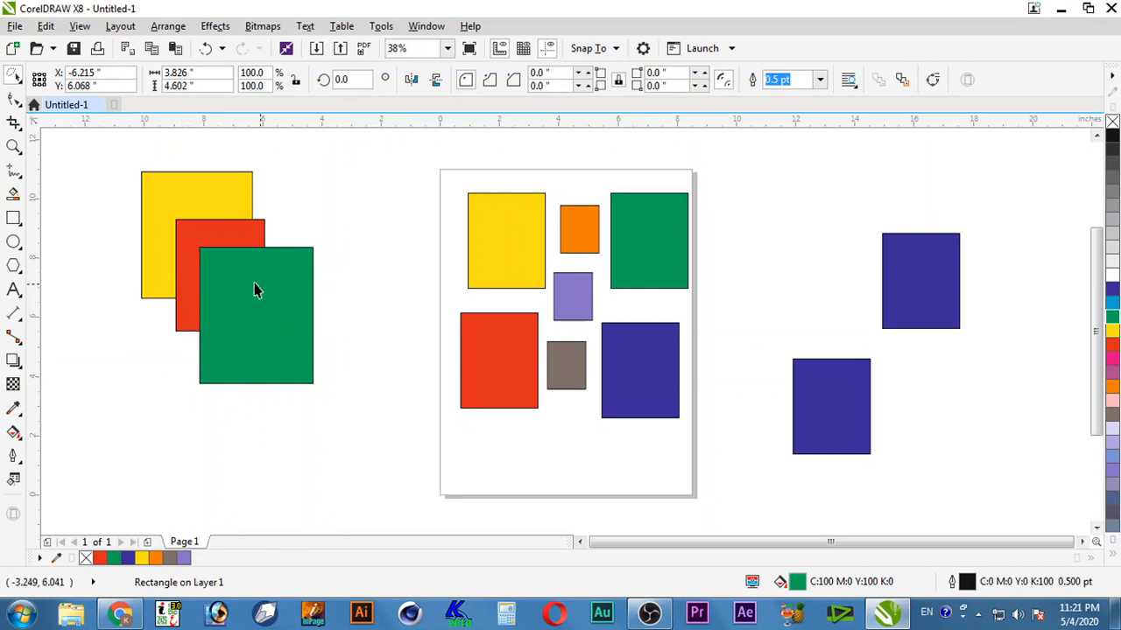
pyautogui.click(245, 282)
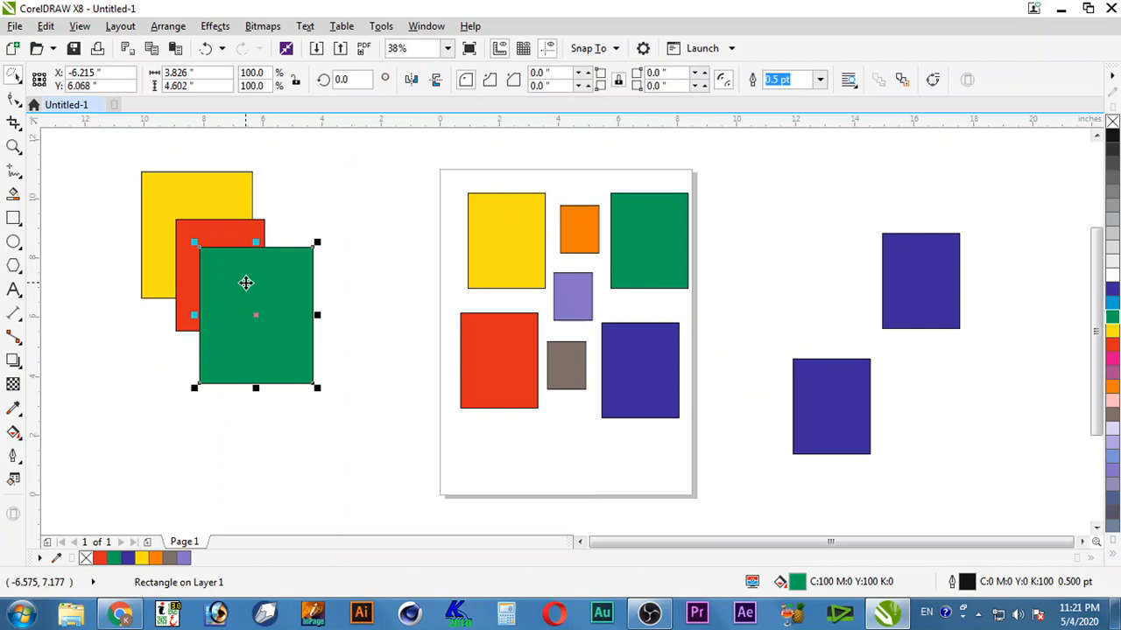
pyautogui.click(218, 242)
pyautogui.click(363, 297)
pyautogui.click(228, 274)
pyautogui.moveTo(191, 242); pyautogui.dragTo(158, 198)
pyautogui.click(363, 337)
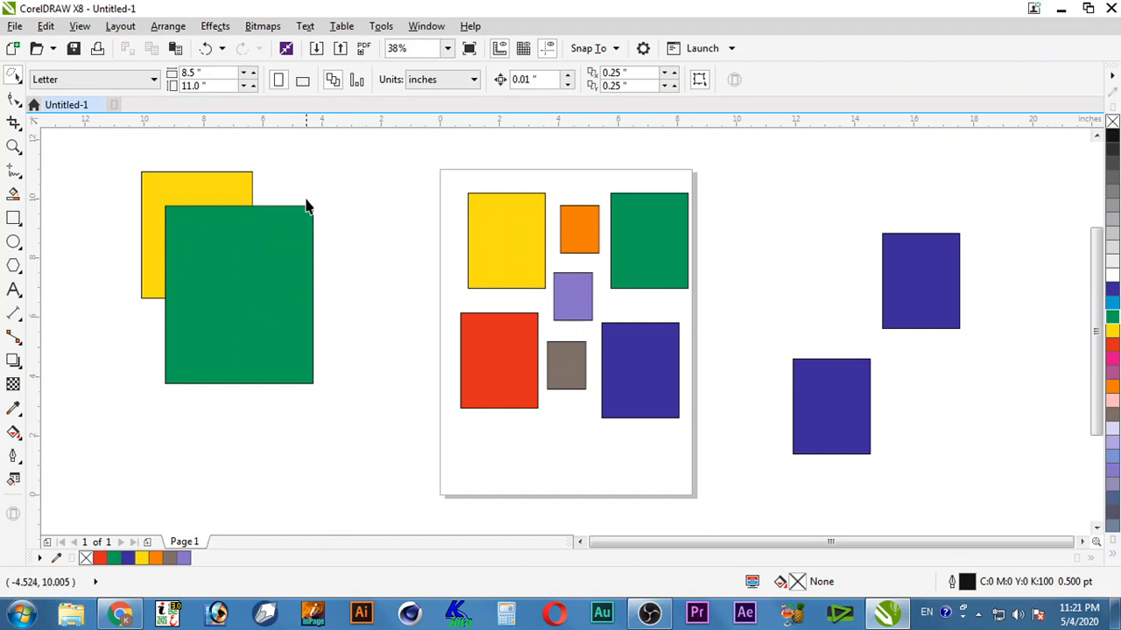
pyautogui.moveTo(306, 203)
pyautogui.mouseDown()
pyautogui.moveTo(290, 373)
pyautogui.moveTo(217, 422)
pyautogui.moveTo(137, 414)
pyautogui.moveTo(115, 328)
pyautogui.moveTo(123, 258)
pyautogui.moveTo(167, 193)
pyautogui.mouseUp()
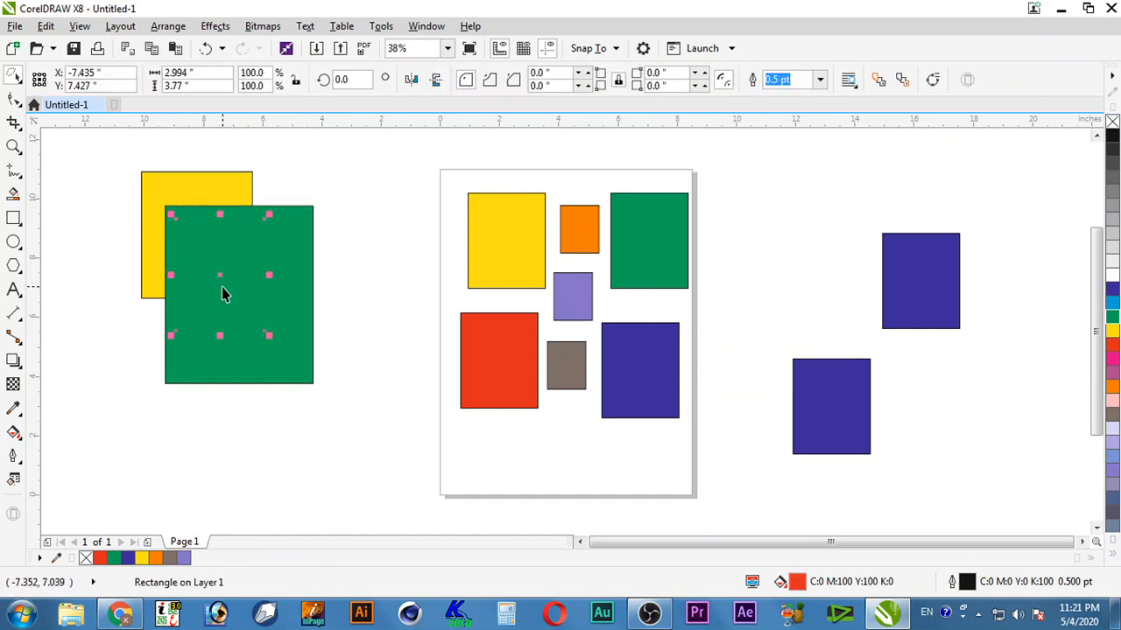
pyautogui.hotkey('shift', 'pageup')
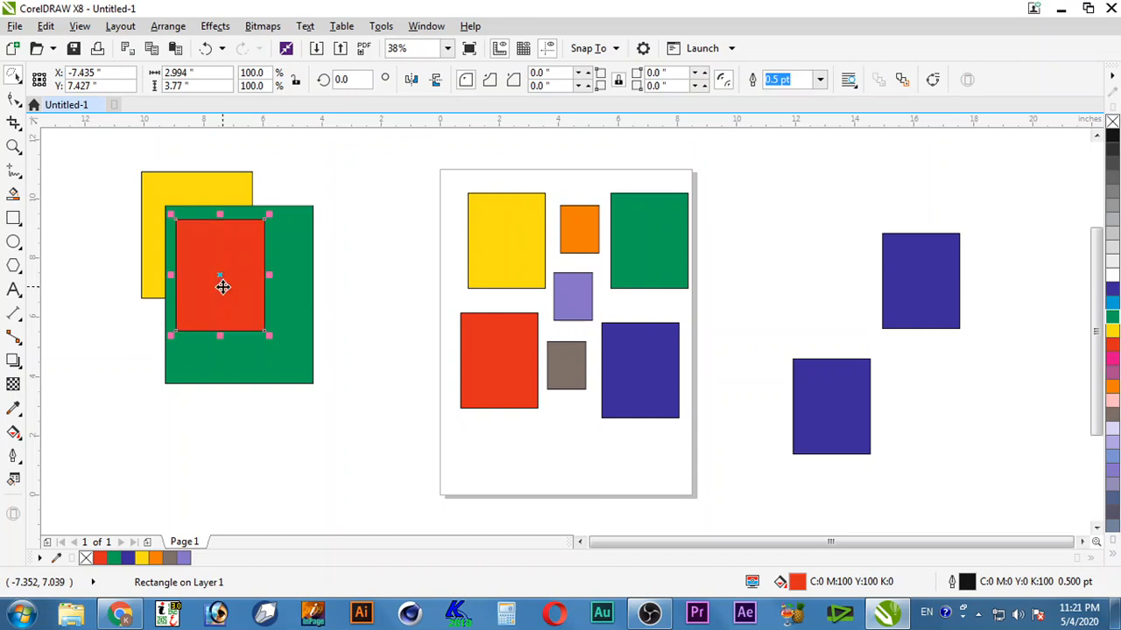
pyautogui.hotkey('ctrl', 'z')
pyautogui.click(344, 305)
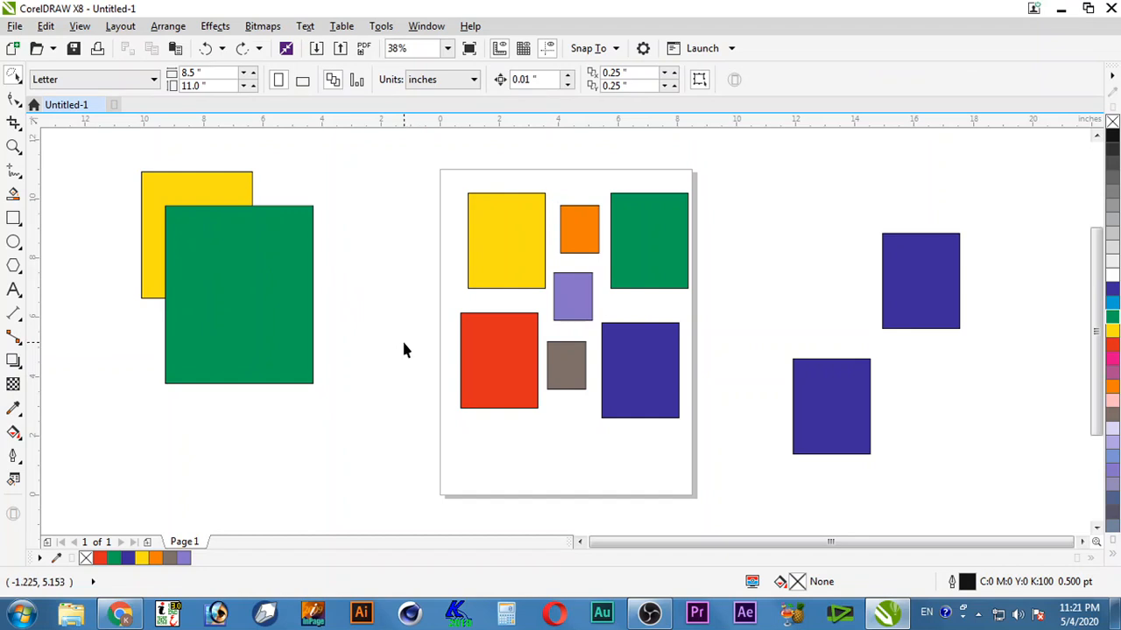
pyautogui.click(225, 276)
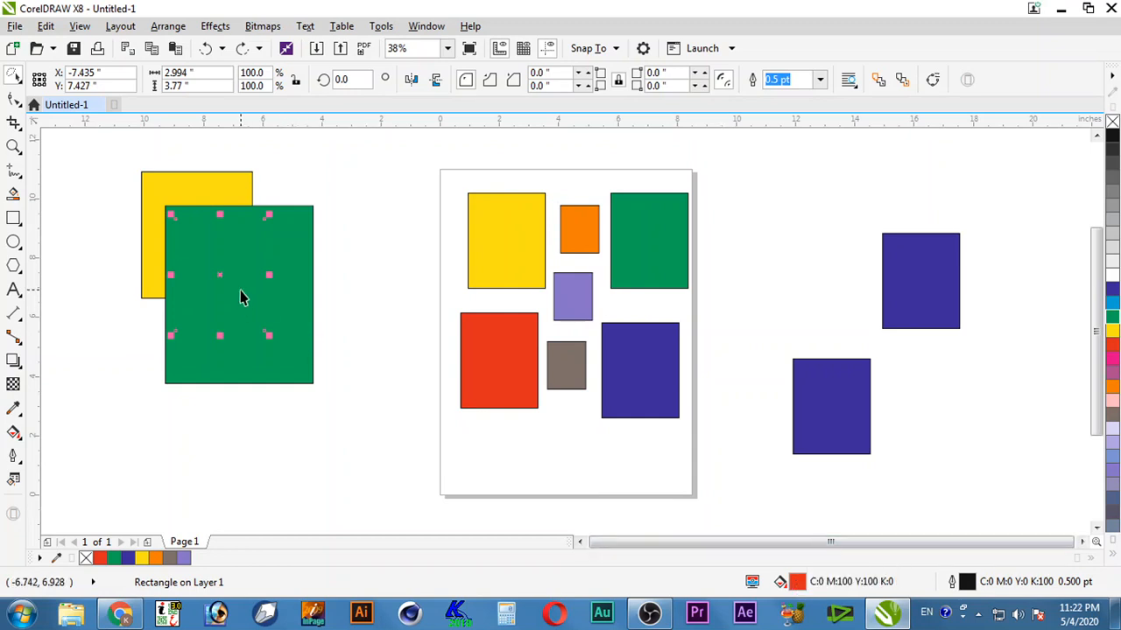
pyautogui.moveTo(222, 279); pyautogui.dragTo(369, 291)
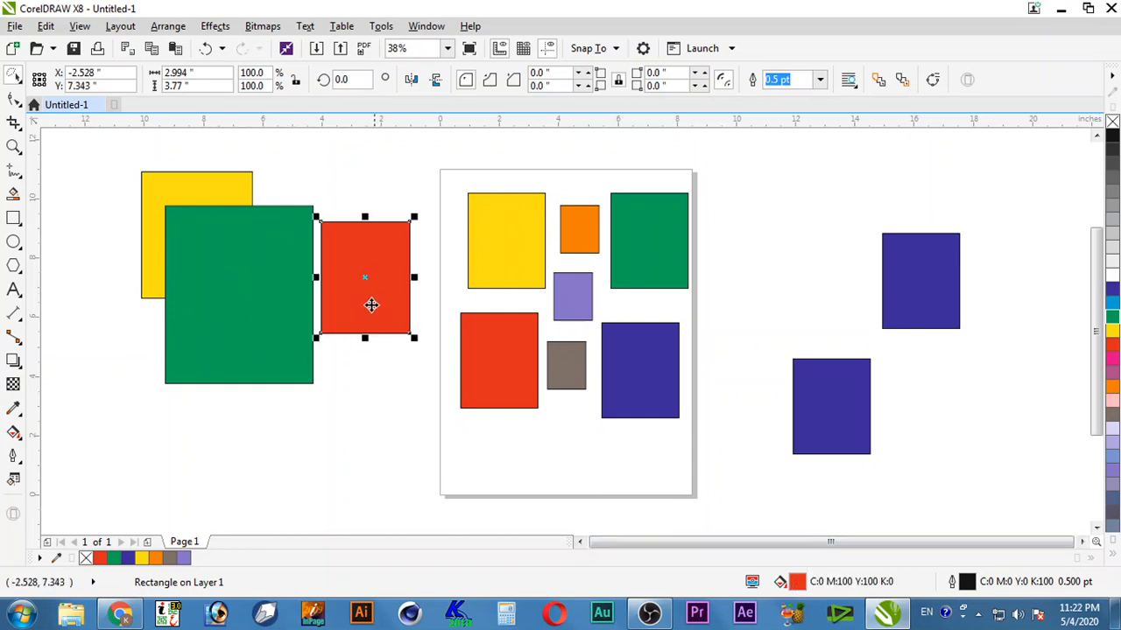
pyautogui.hotkey('ctrl', 'z')
pyautogui.click(381, 270)
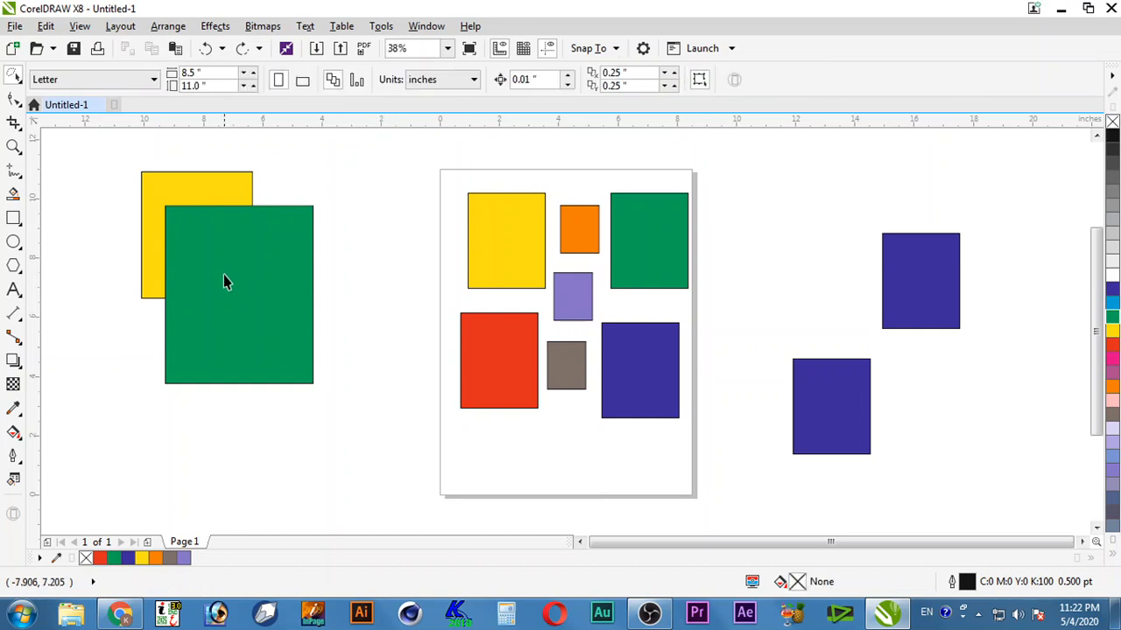
pyautogui.click(222, 279)
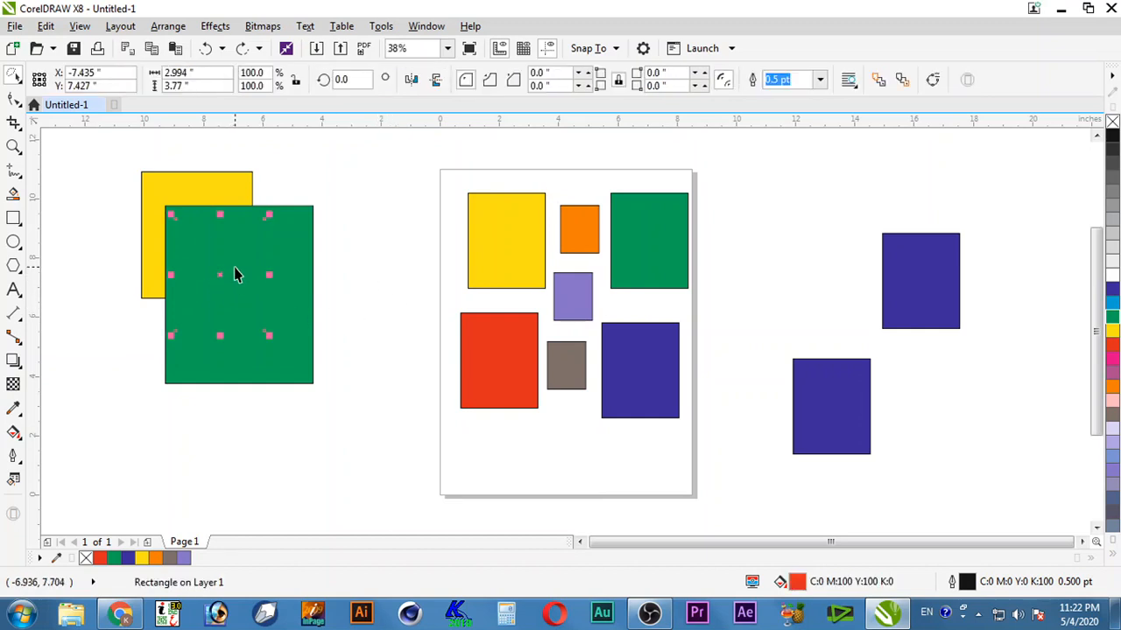
pyautogui.keyDown('alt'); pyautogui.click(234, 274); pyautogui.keyUp('alt')
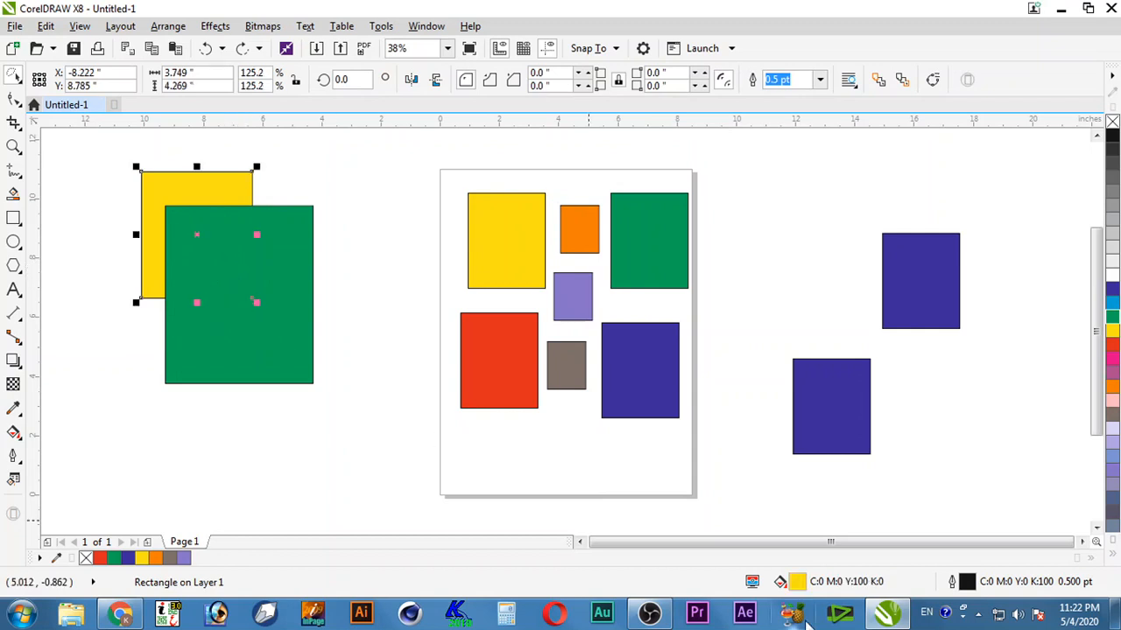
pyautogui.click(342, 324)
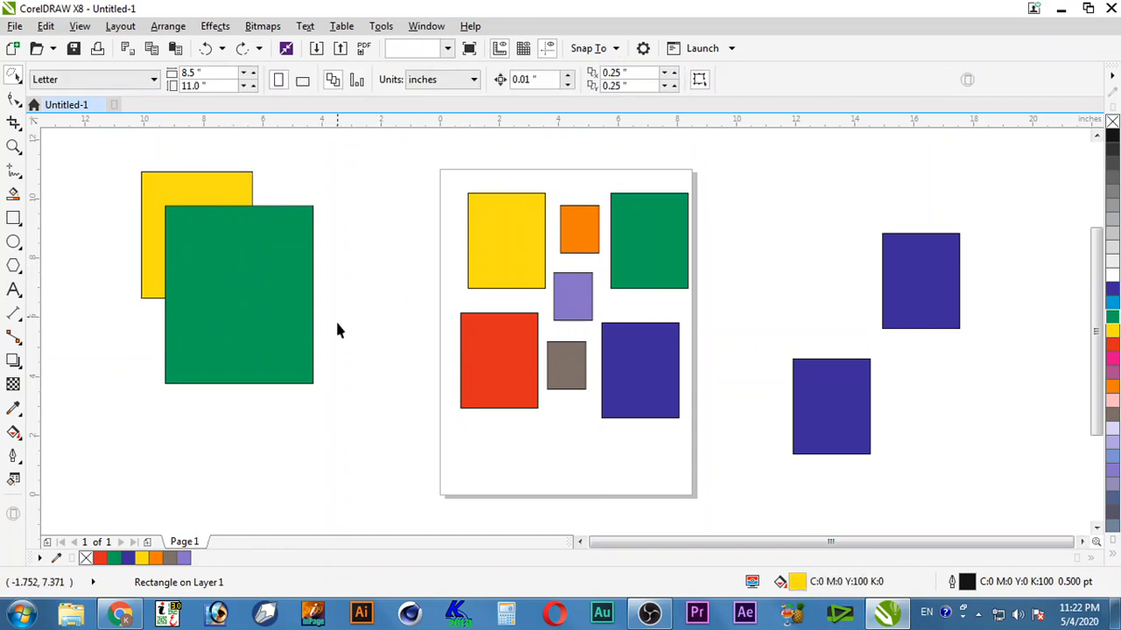
pyautogui.click(224, 264)
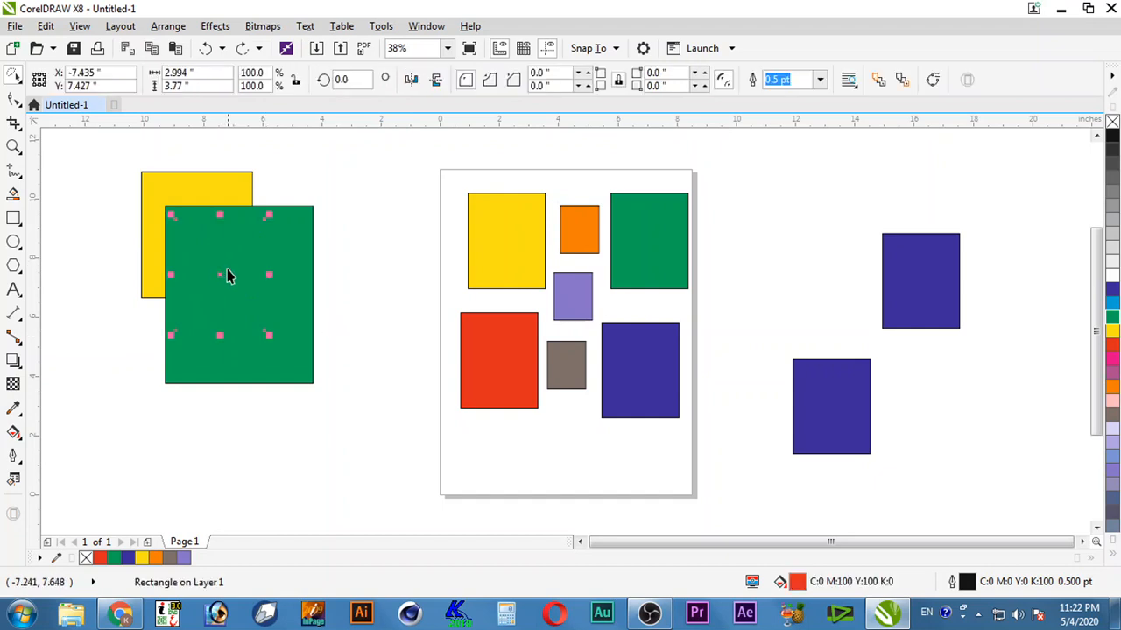
pyautogui.keyDown('alt'); pyautogui.click(225, 262); pyautogui.keyUp('alt')
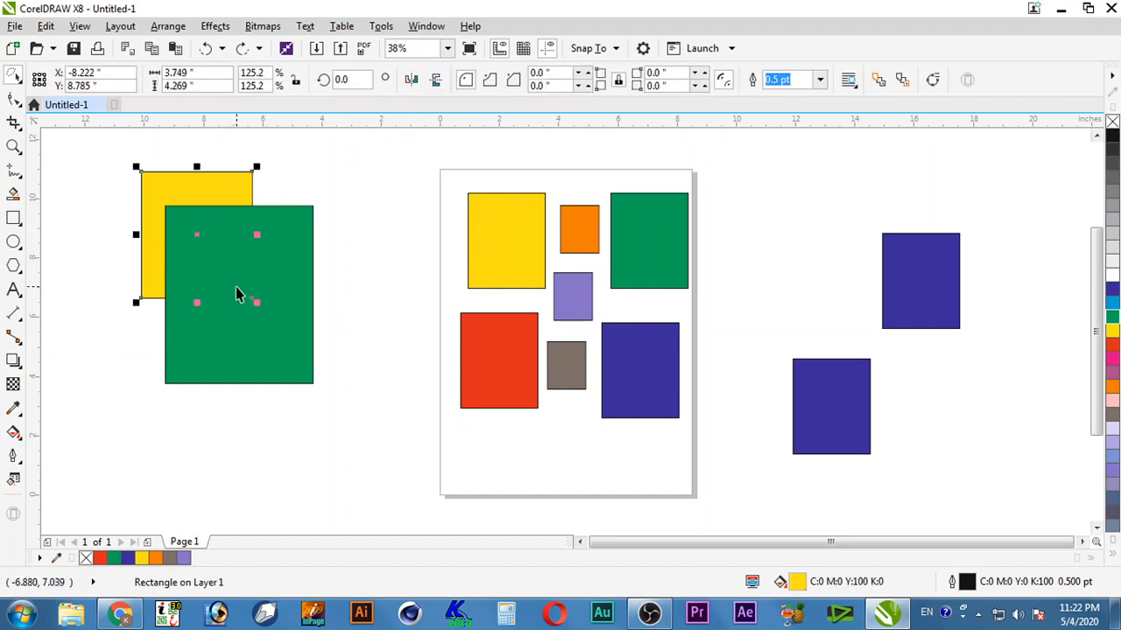
pyautogui.click(357, 270)
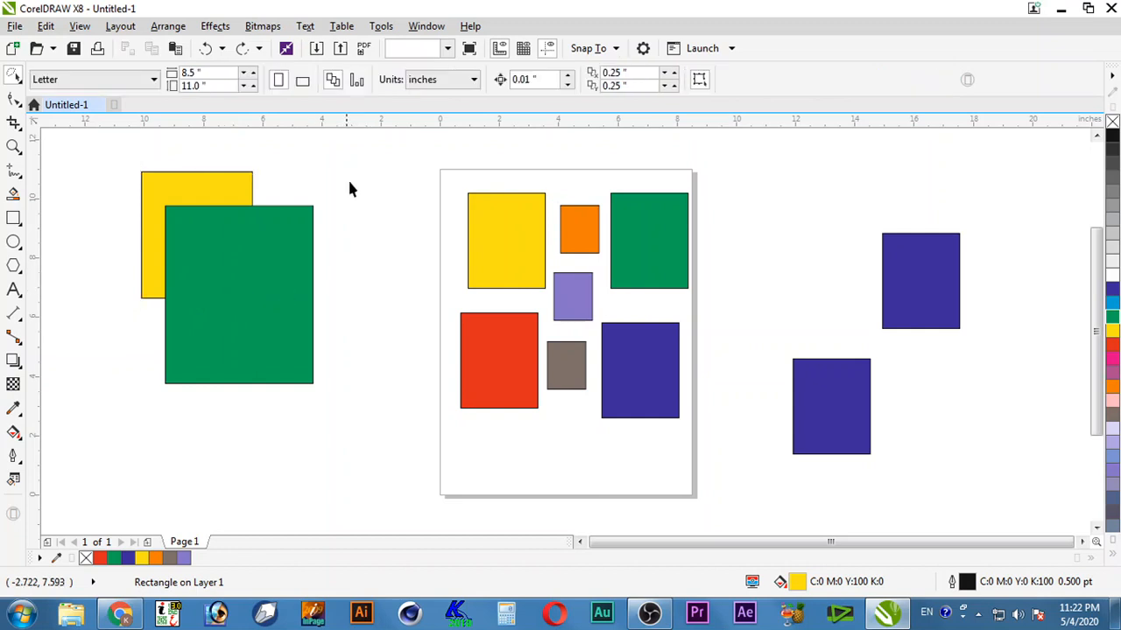
pyautogui.moveTo(340, 172)
pyautogui.mouseDown()
pyautogui.moveTo(117, 420)
pyautogui.moveTo(170, 418)
pyautogui.mouseUp()
pyautogui.click(17, 82)
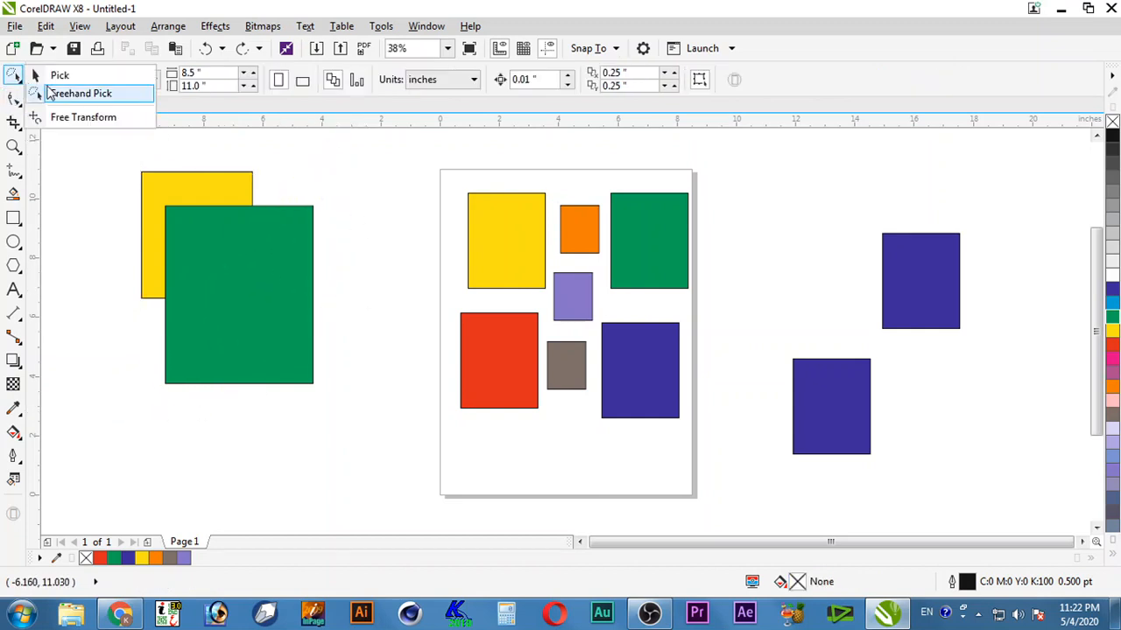
# Step: Centre the yellow, green and red rectangles on one another with C and E, then move them right
pyautogui.click(52, 75)
pyautogui.moveTo(120, 144); pyautogui.dragTo(378, 428)
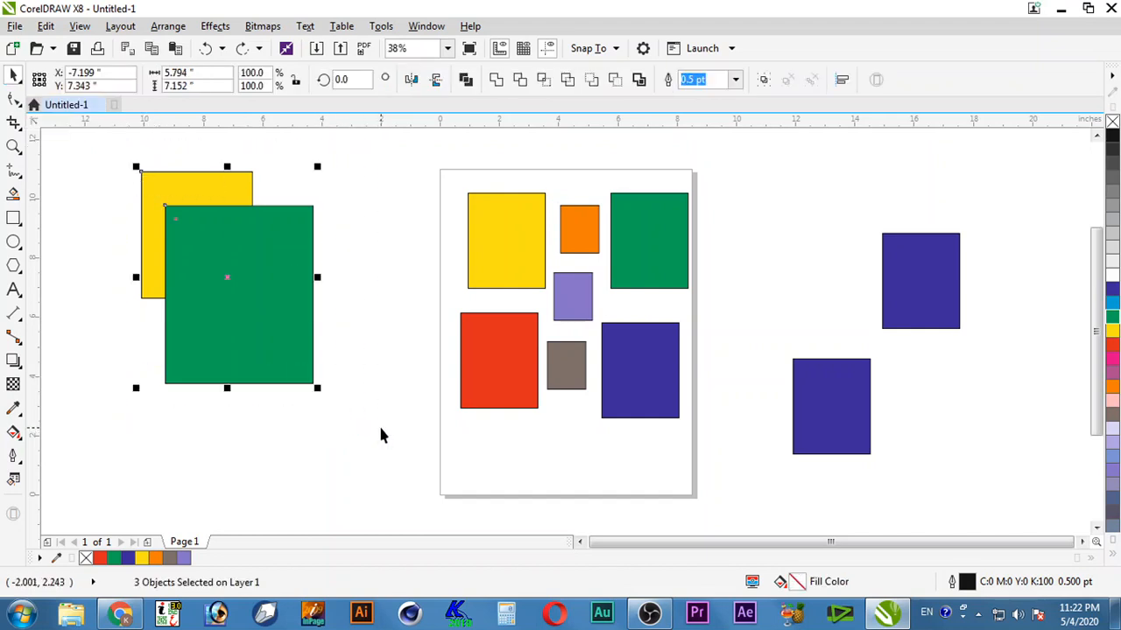
pyautogui.press('c')
pyautogui.press('e')
pyautogui.moveTo(191, 257); pyautogui.dragTo(317, 314)
pyautogui.click(402, 315)
# Step: Copy the page's red rectangle and purple square inside the green square
pyautogui.click(490, 376)
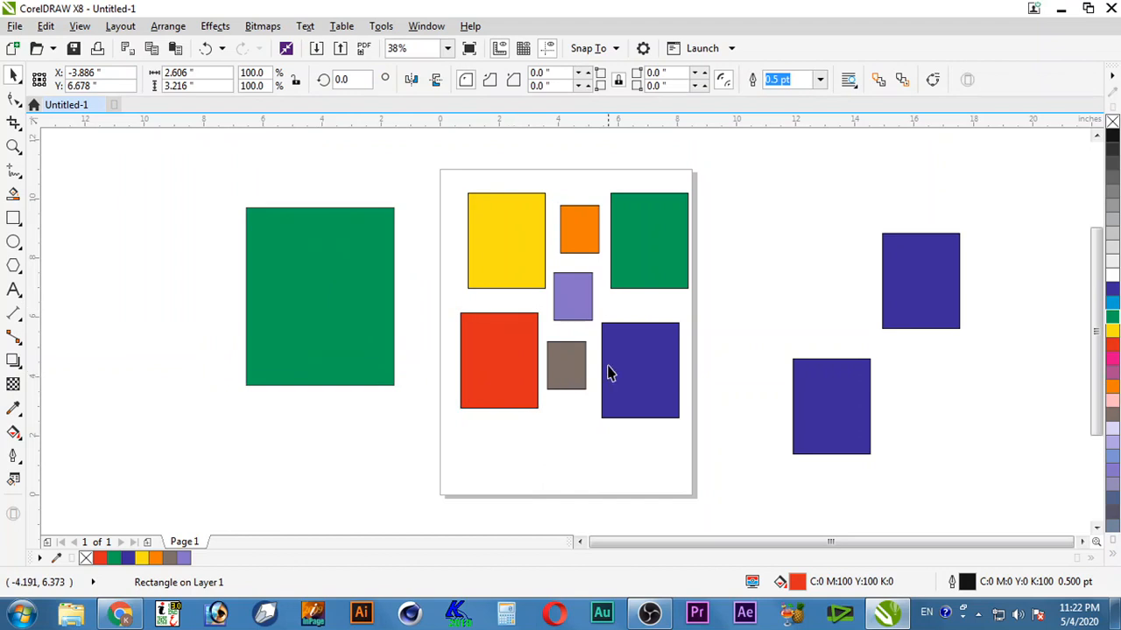
pyautogui.moveTo(570, 313); pyautogui.dragTo(325, 311)
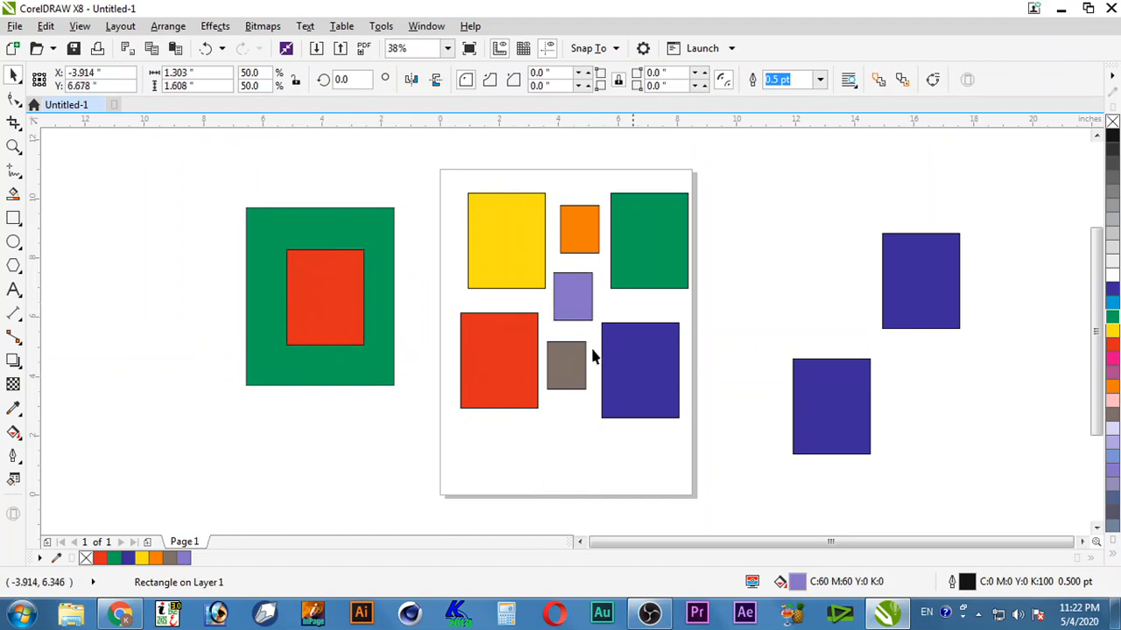
pyautogui.moveTo(576, 232); pyautogui.dragTo(324, 313)
pyautogui.click(386, 426)
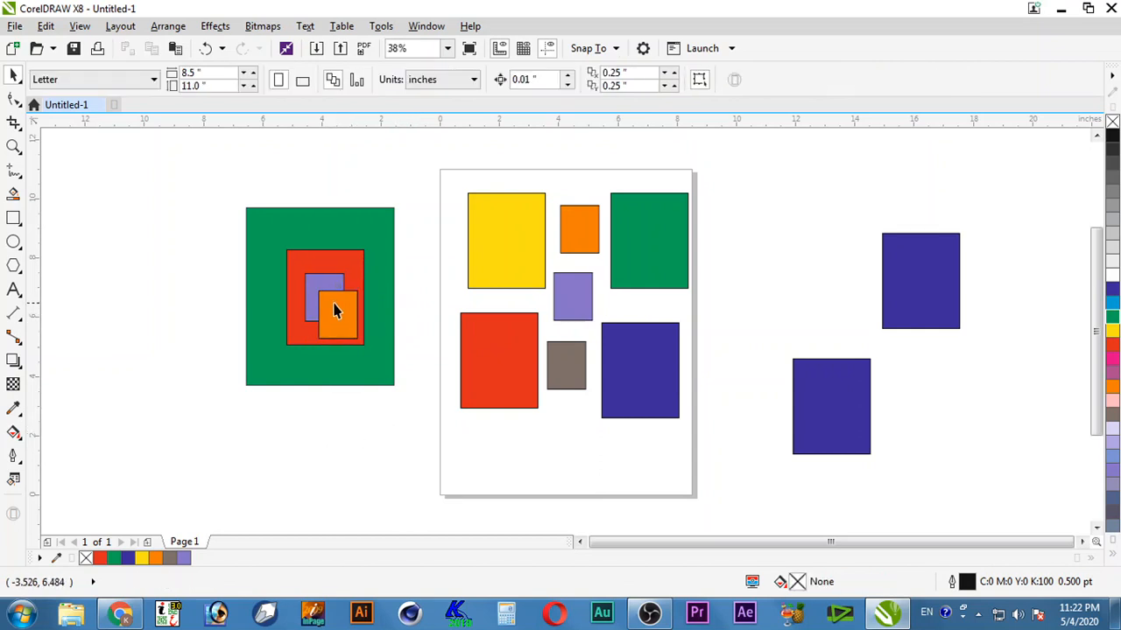
pyautogui.press('alt')
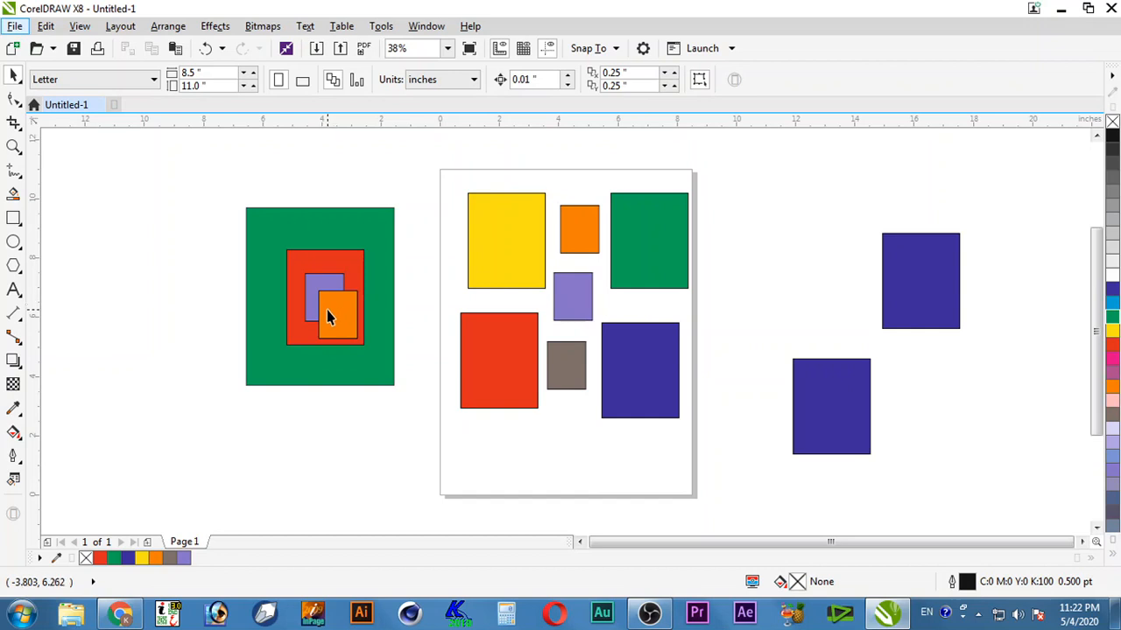
# Step: Cycle through the stacked shapes, trying to move the hidden red and yellow rectangles out, then undo
pyautogui.click(329, 317)
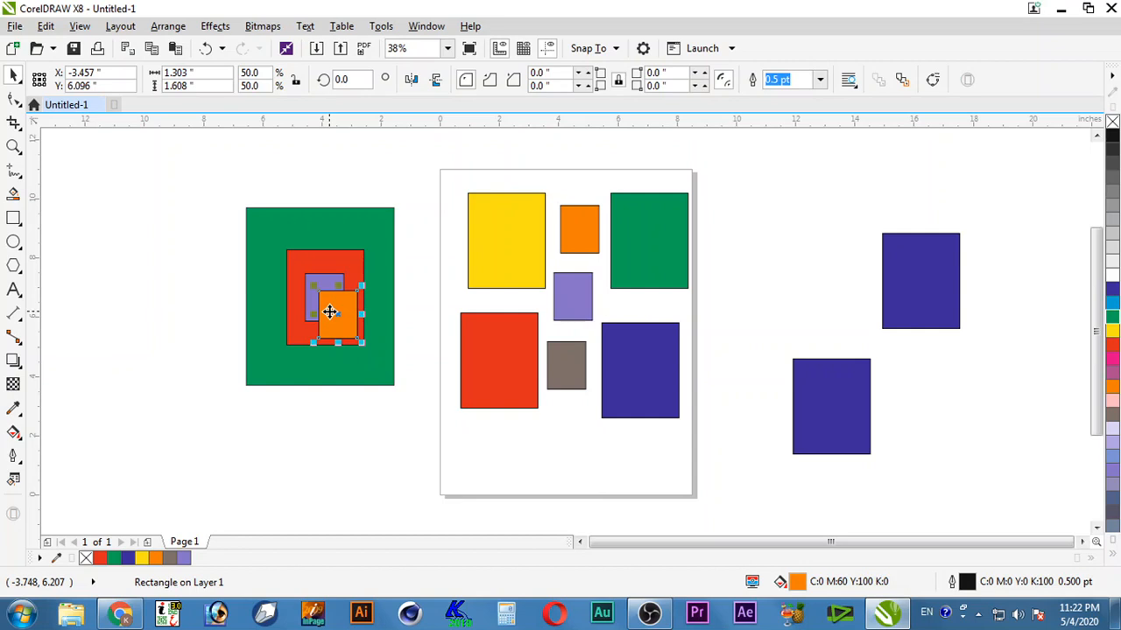
pyautogui.keyDown('alt'); pyautogui.click(330, 313); pyautogui.keyUp('alt')
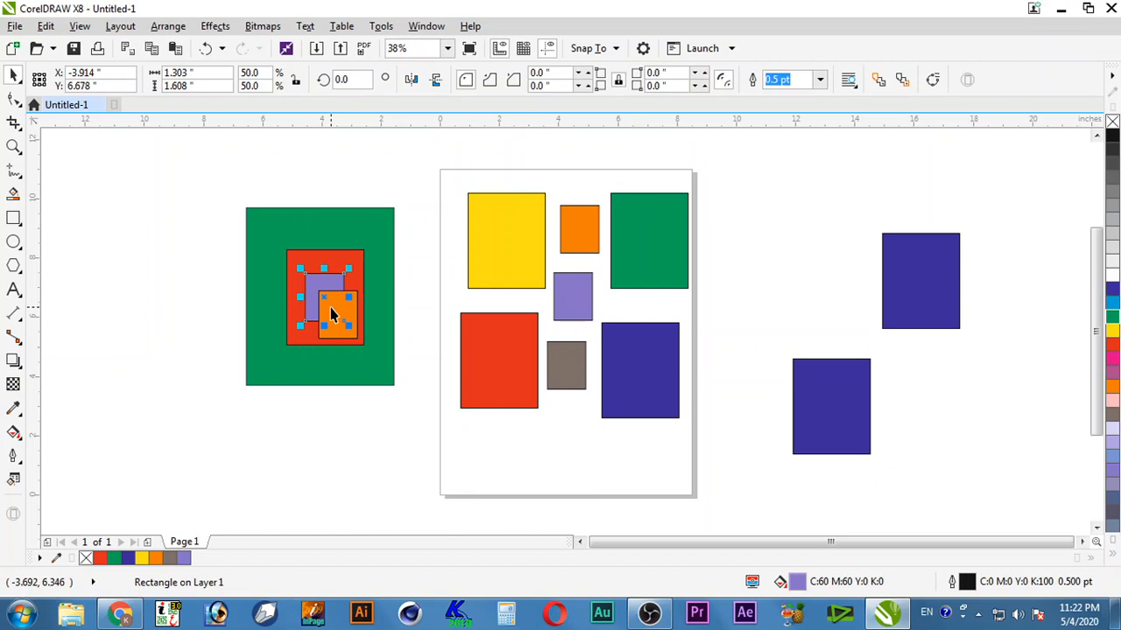
pyautogui.keyDown('alt'); pyautogui.click(330, 308); pyautogui.keyUp('alt')
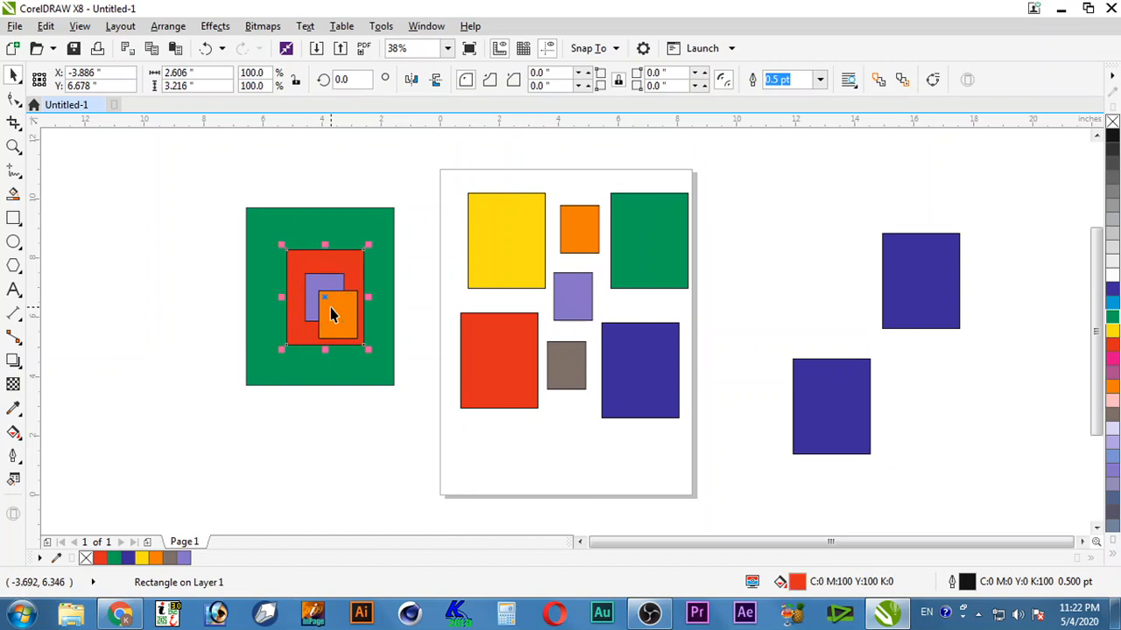
pyautogui.keyDown('alt'); pyautogui.click(330, 308); pyautogui.keyUp('alt')
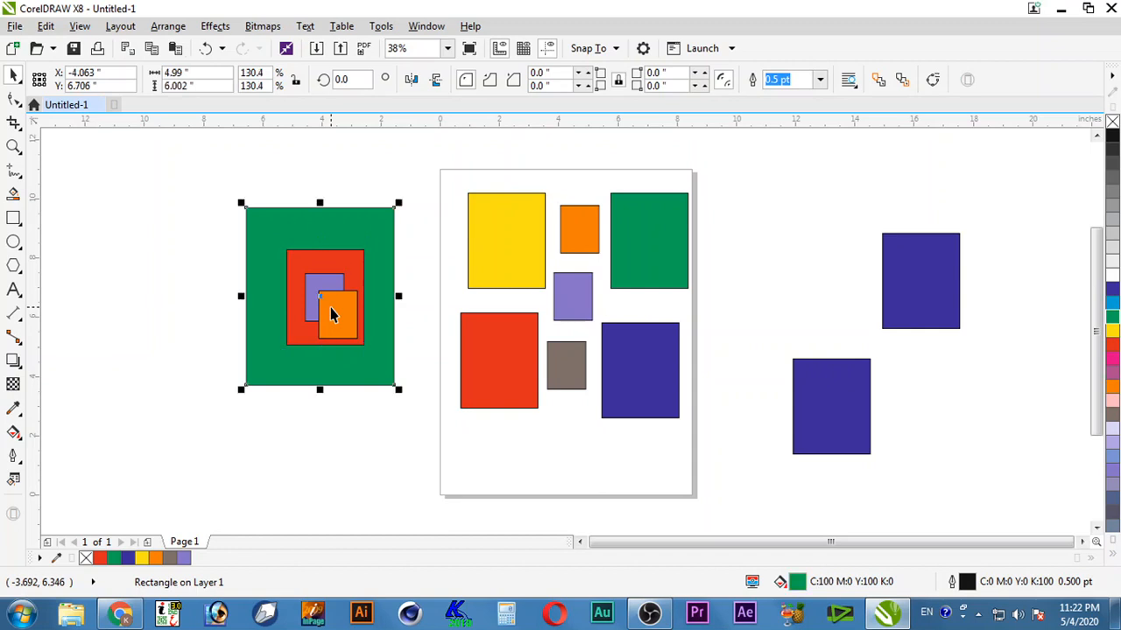
pyautogui.keyDown('alt'); pyautogui.click(330, 307); pyautogui.keyUp('alt')
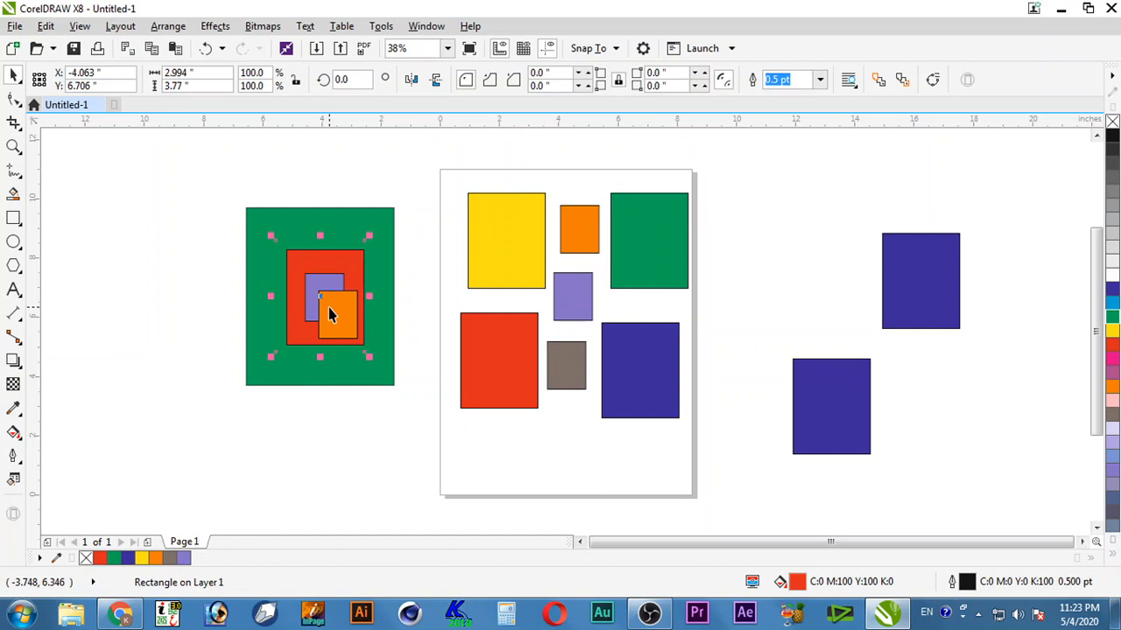
pyautogui.moveTo(328, 310); pyautogui.dragTo(166, 295)
pyautogui.hotkey('ctrl', 'z')
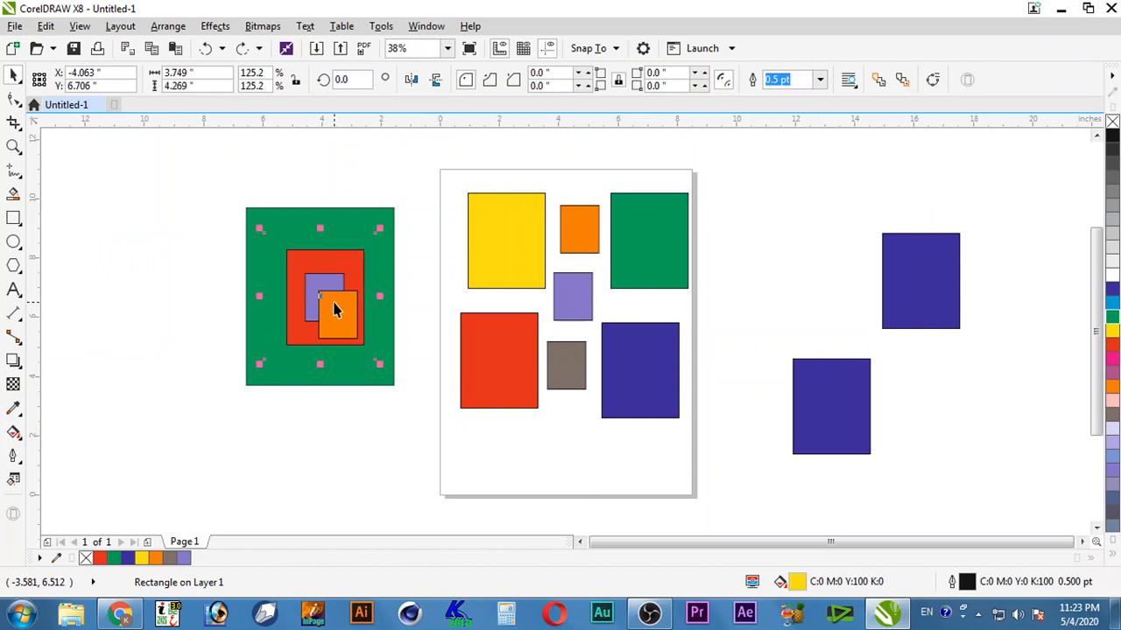
pyautogui.moveTo(321, 300); pyautogui.dragTo(191, 295)
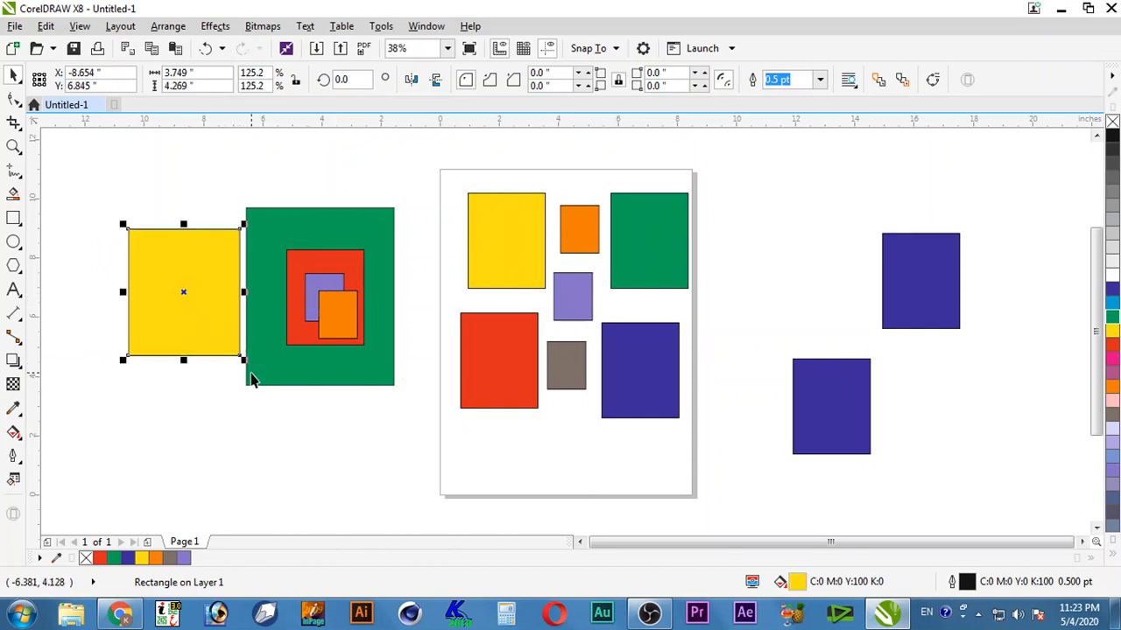
pyautogui.hotkey('ctrl', 'z')
pyautogui.click(407, 302)
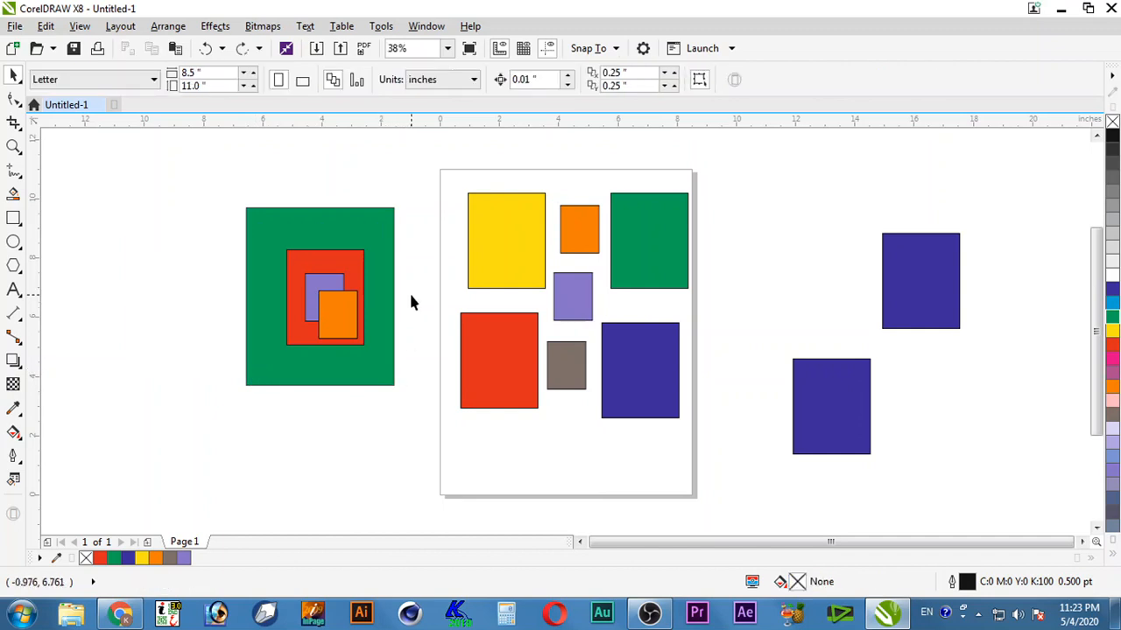
# Step: Bring the hidden red rectangle to the front and undo it, then marquee-select every shape
pyautogui.click(332, 307)
pyautogui.click(327, 282)
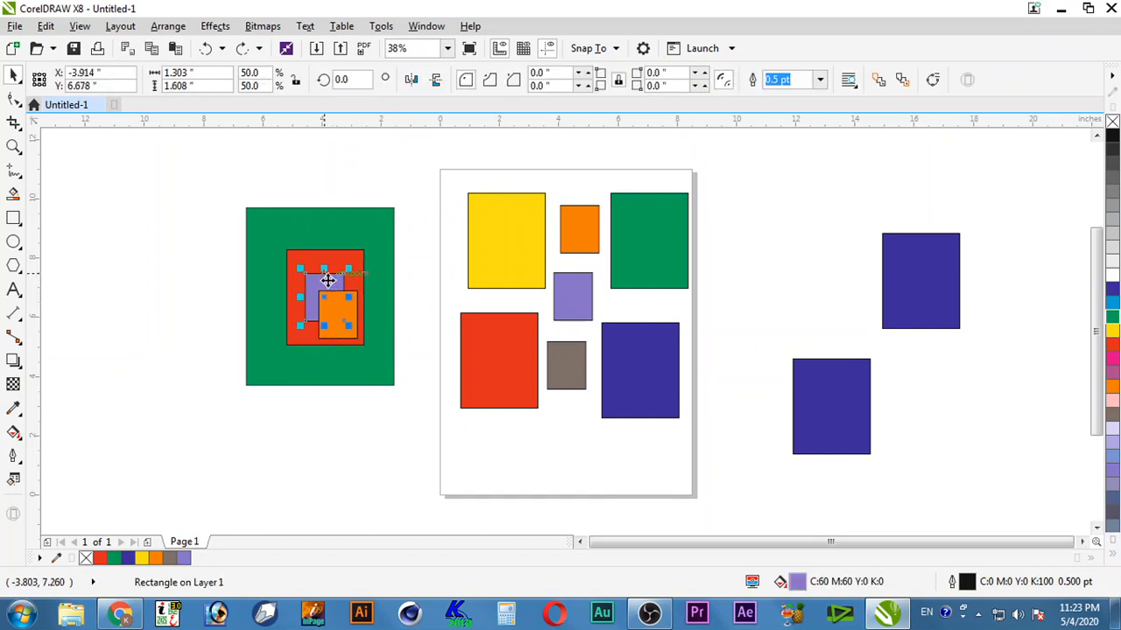
pyautogui.click(412, 340)
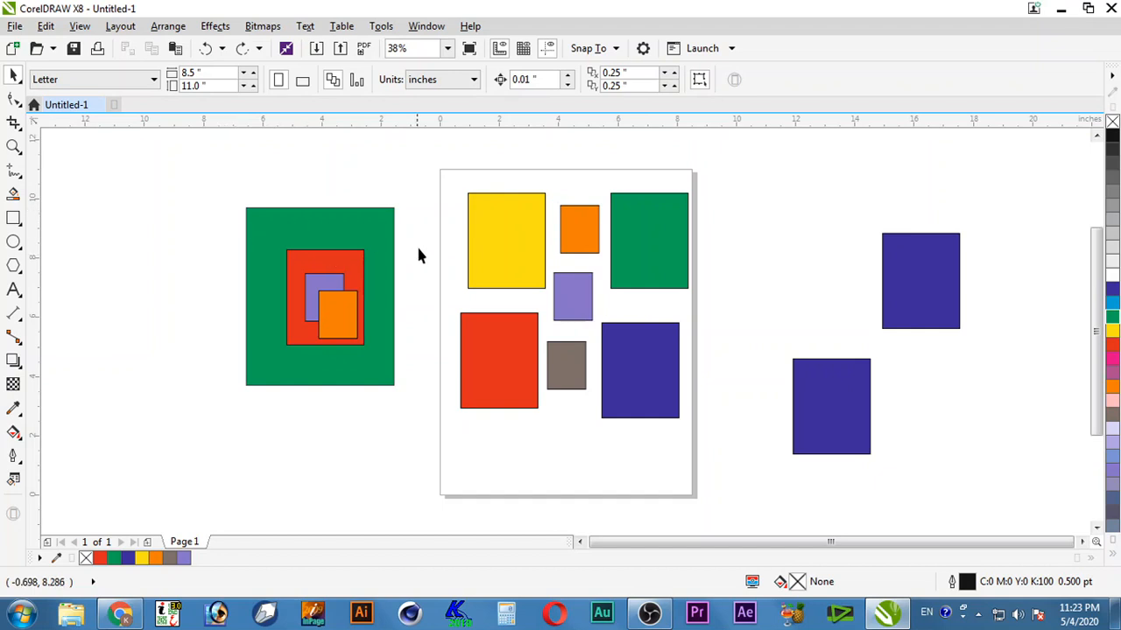
pyautogui.click(317, 249)
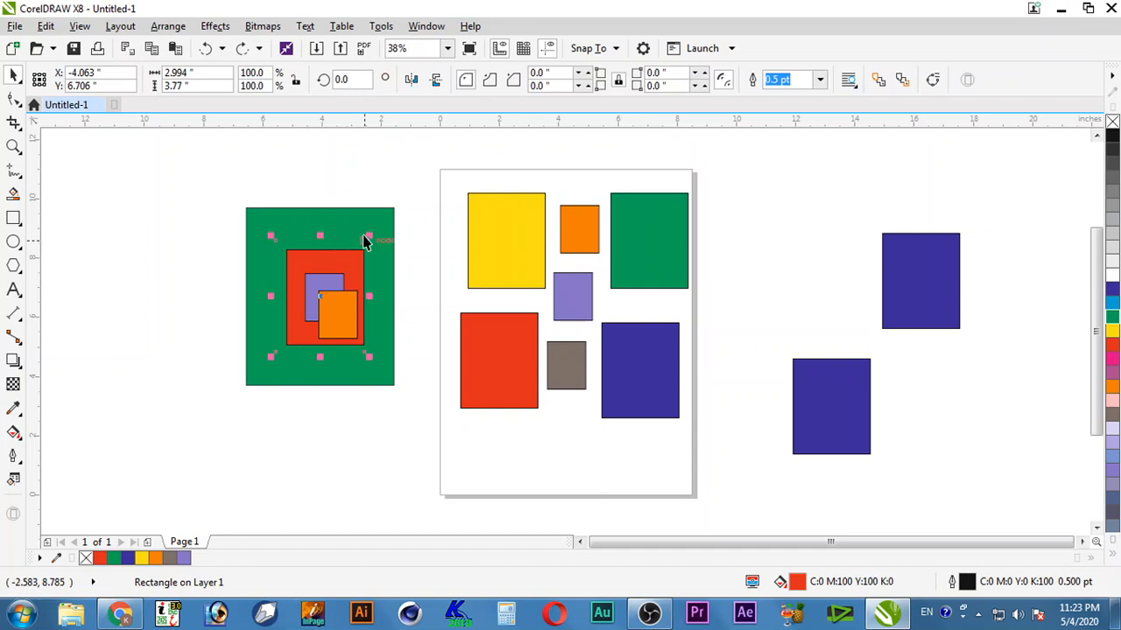
pyautogui.hotkey('shift', 'pageup')
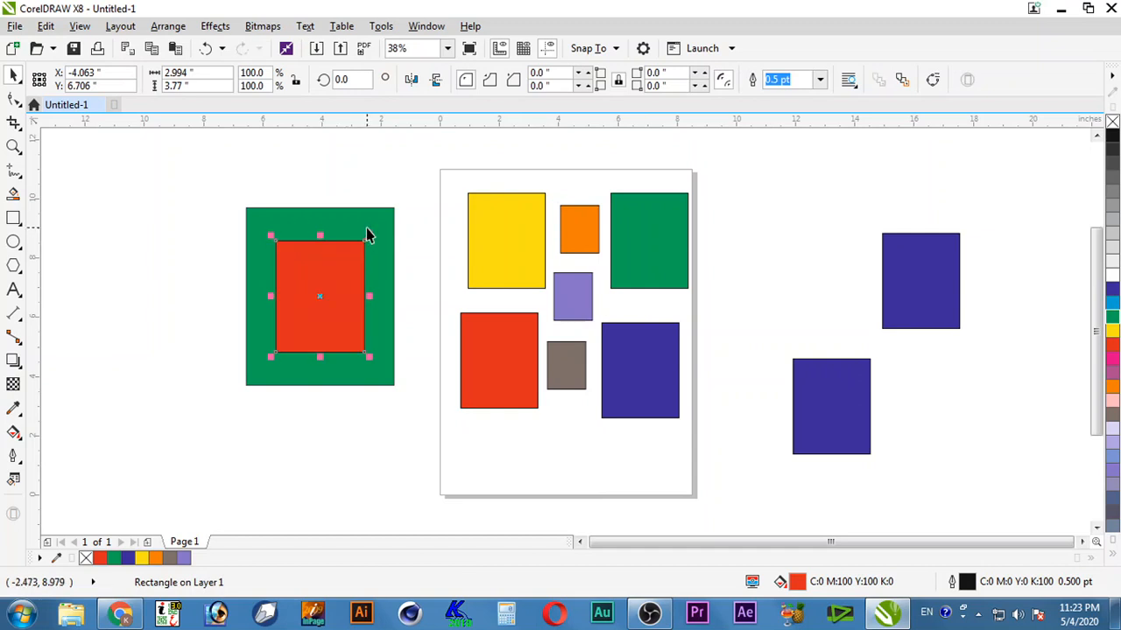
pyautogui.hotkey('ctrl', 'z')
pyautogui.click(405, 230)
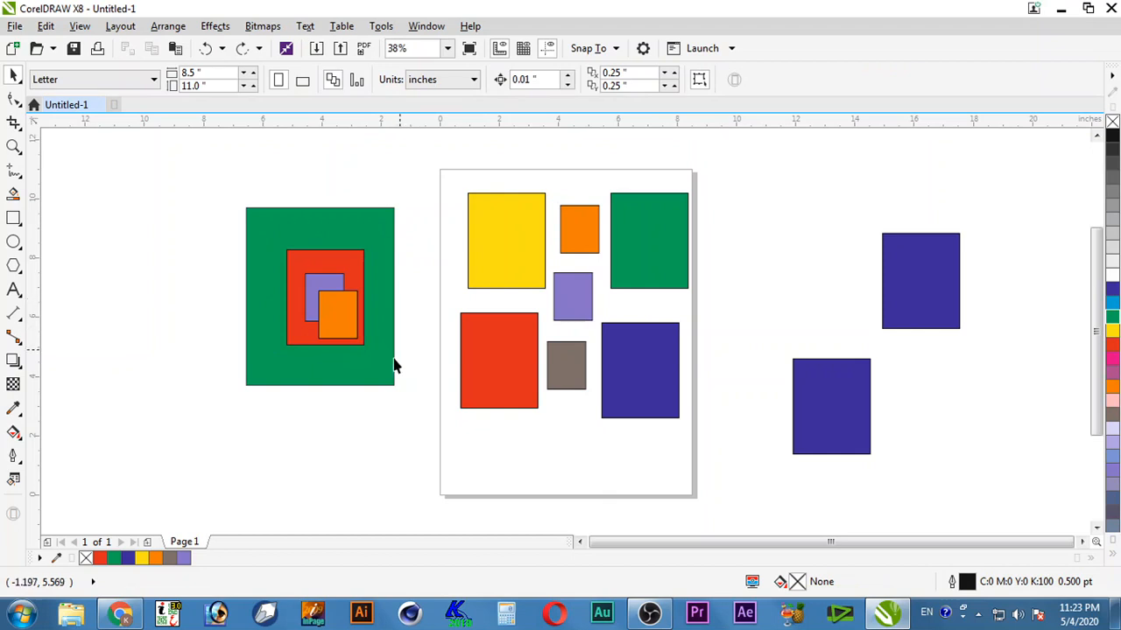
pyautogui.moveTo(197, 160); pyautogui.dragTo(981, 487)
# Step: Delete all shapes and draw a 6.348 by 8.122 inch frame on the page
pyautogui.press('Delete')
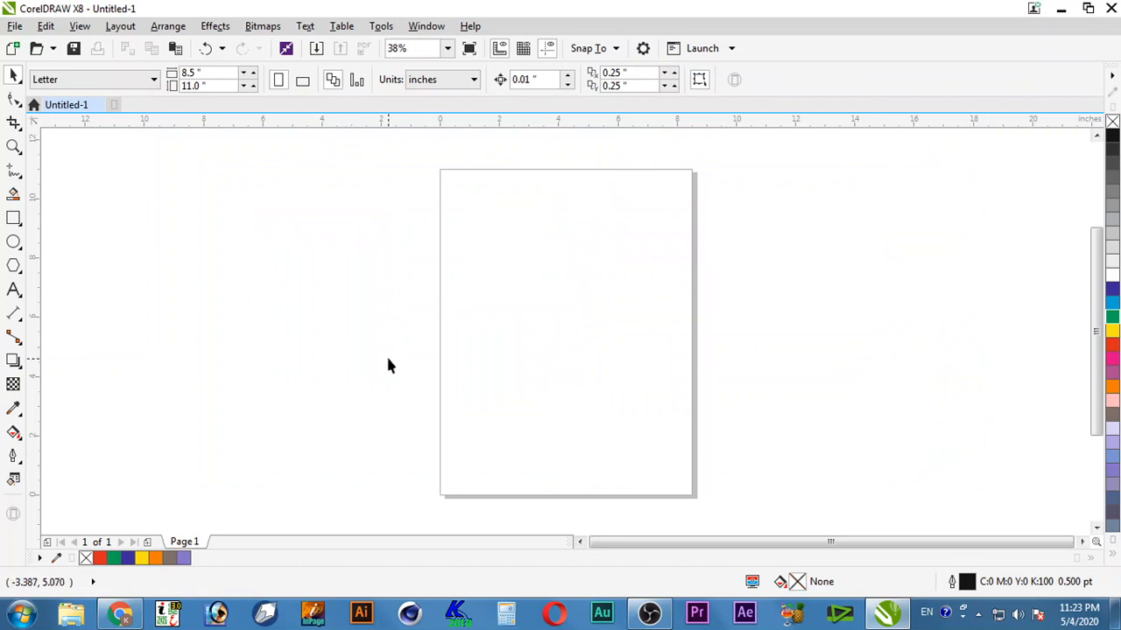
pyautogui.click(13, 217)
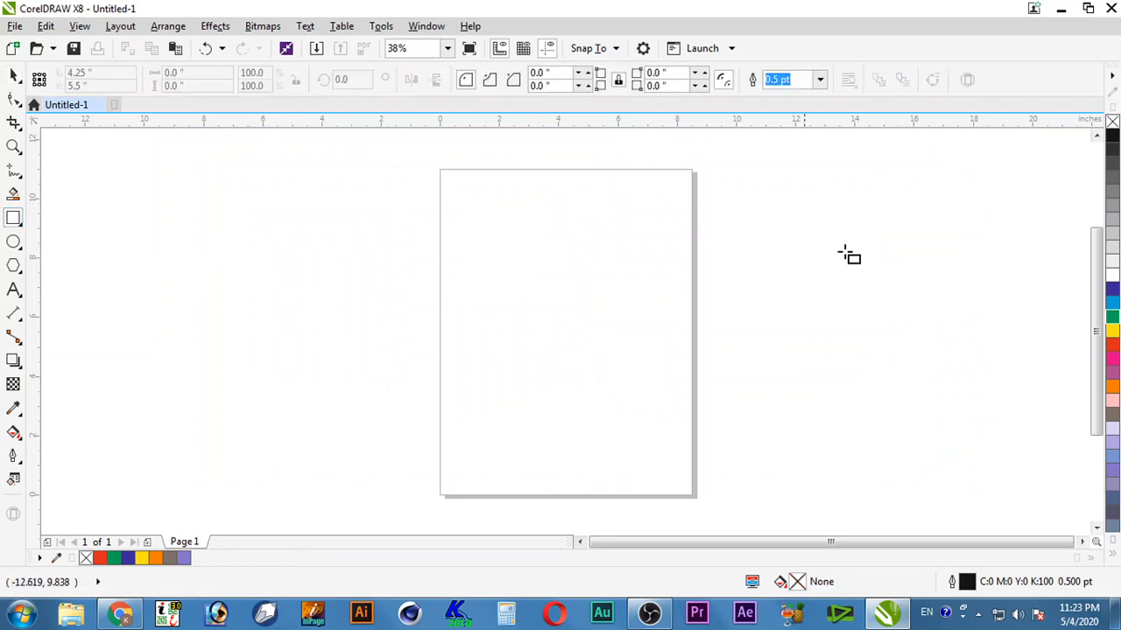
pyautogui.moveTo(473, 205); pyautogui.dragTo(554, 294)
pyautogui.moveTo(500, 220)
pyautogui.mouseDown()
pyautogui.moveTo(595, 418)
pyautogui.moveTo(663, 447)
pyautogui.mouseUp()
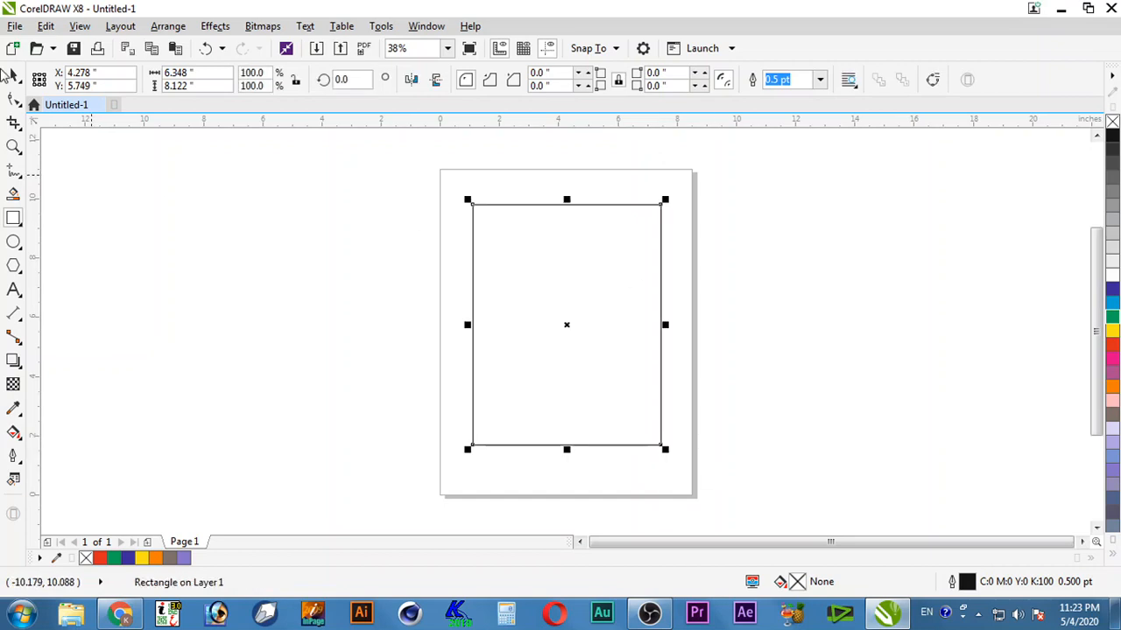
# Step: Draw a small box at the frame's top left and repeat copies down into a column of eight
pyautogui.moveTo(486, 222); pyautogui.dragTo(521, 259)
pyautogui.press('space')
pyautogui.rightClick(522, 258)
pyautogui.hotkey('ctrl', 'r')
pyautogui.hotkey('ctrl', 'r')
pyautogui.hotkey('ctrl', 'r')
pyautogui.hotkey('ctrl', 'r')
pyautogui.hotkey('ctrl', 'r')
pyautogui.hotkey('ctrl', 'r')
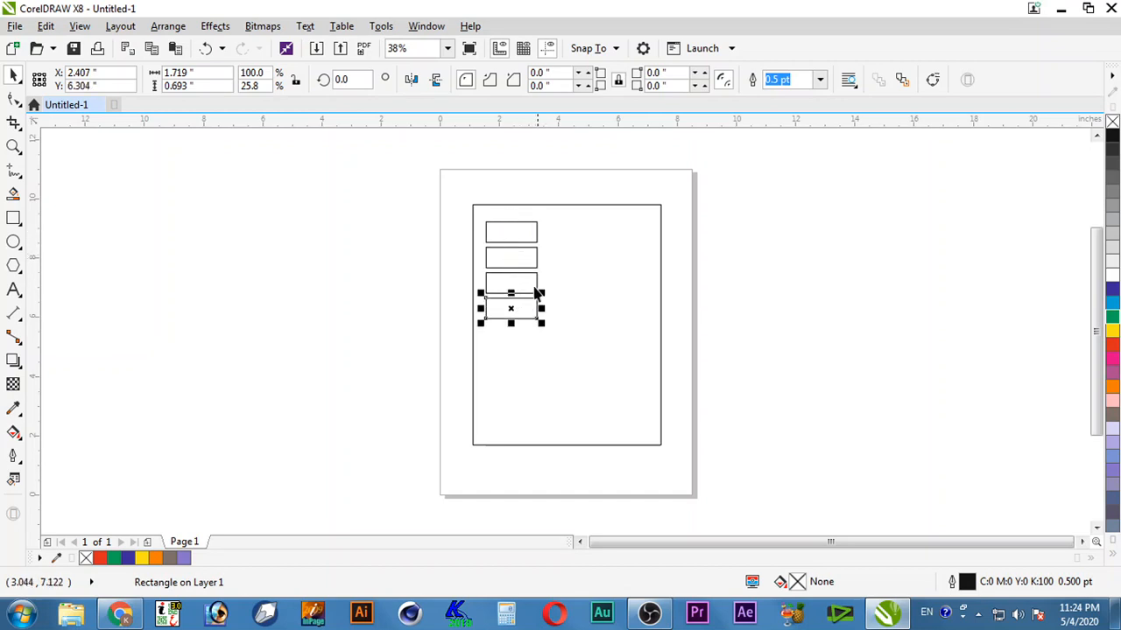
pyautogui.click(761, 314)
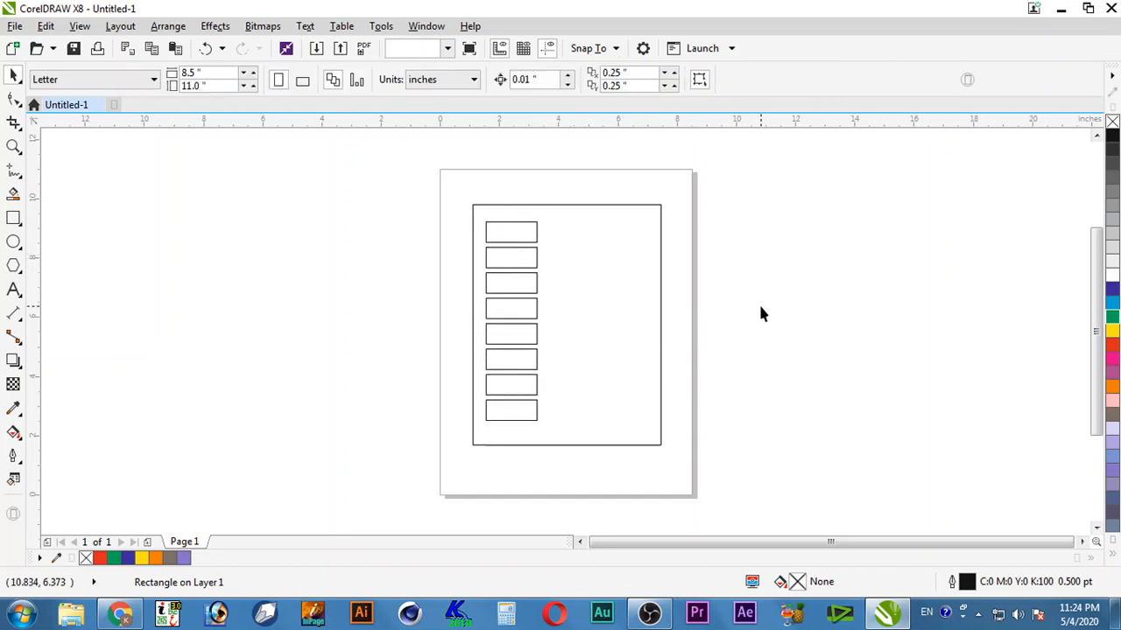
# Step: Make a 67.7% copy inside the top box and fill it black
pyautogui.click(537, 240)
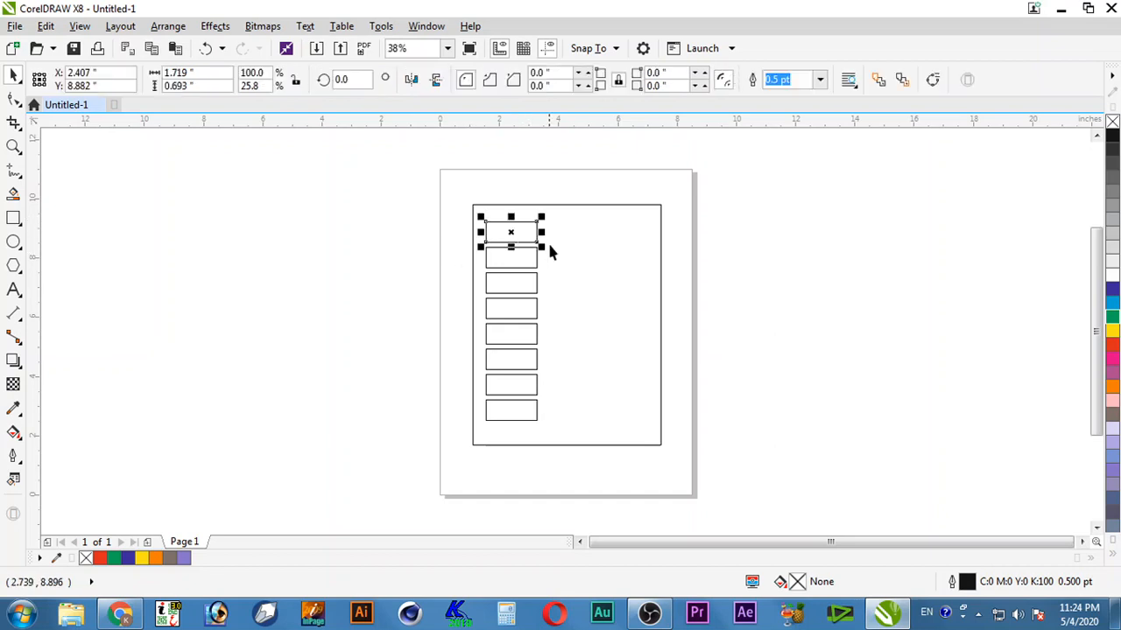
pyautogui.moveTo(542, 246); pyautogui.dragTo(528, 243)
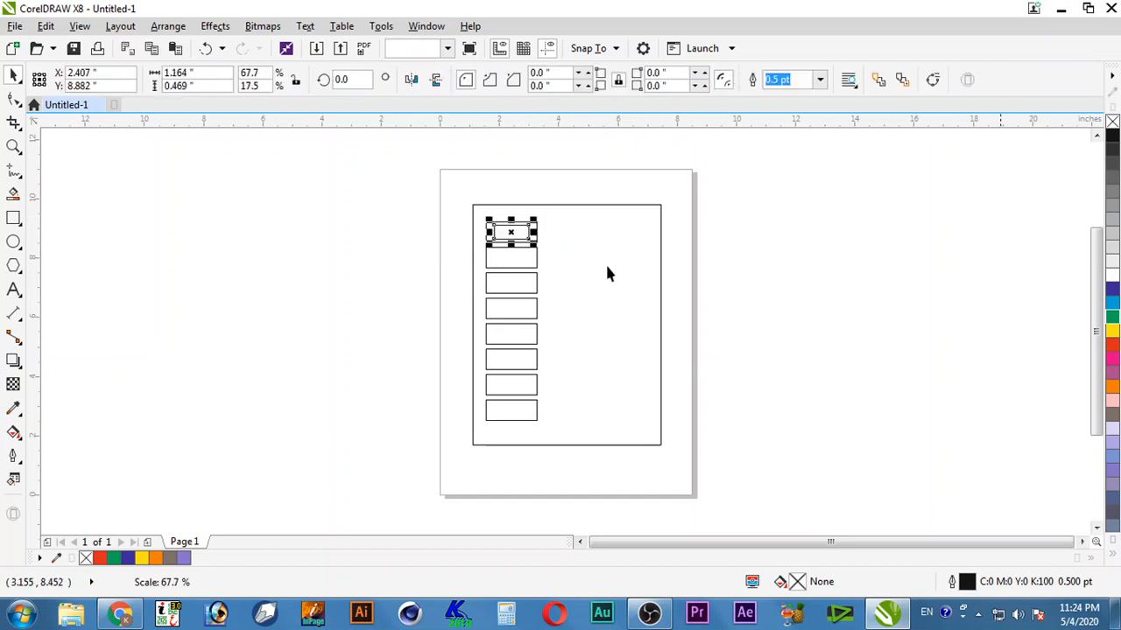
pyautogui.click(1112, 143)
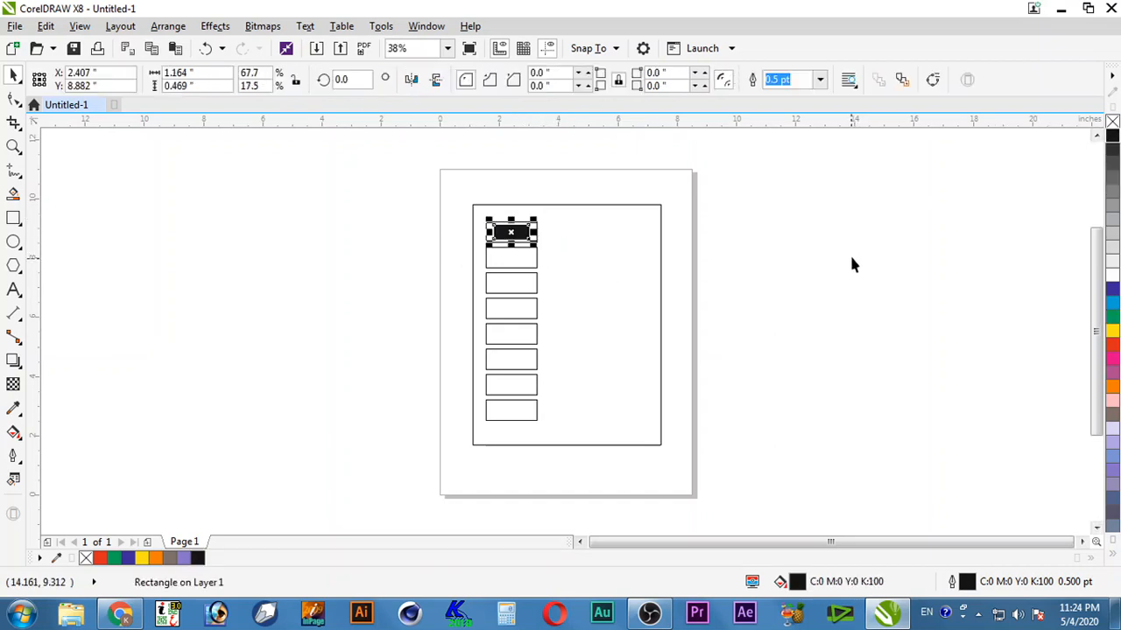
pyautogui.click(849, 253)
# Step: Copy the black rectangle down into each of the boxes below with Ctrl+R
pyautogui.moveTo(514, 235); pyautogui.dragTo(510, 261)
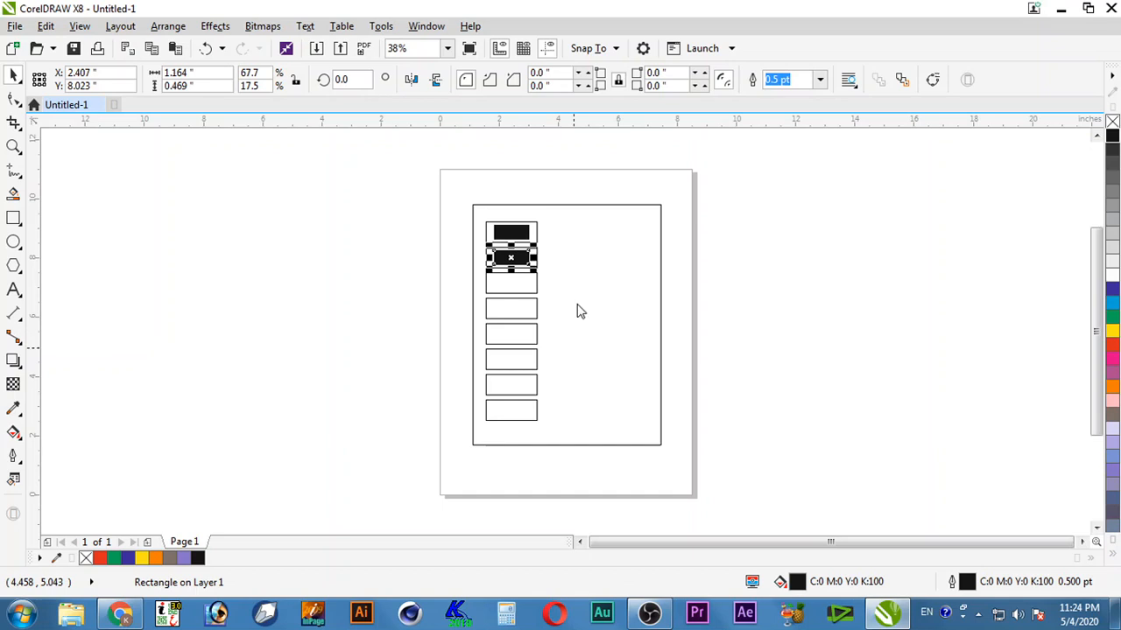
pyautogui.hotkey('ctrl', 'e')
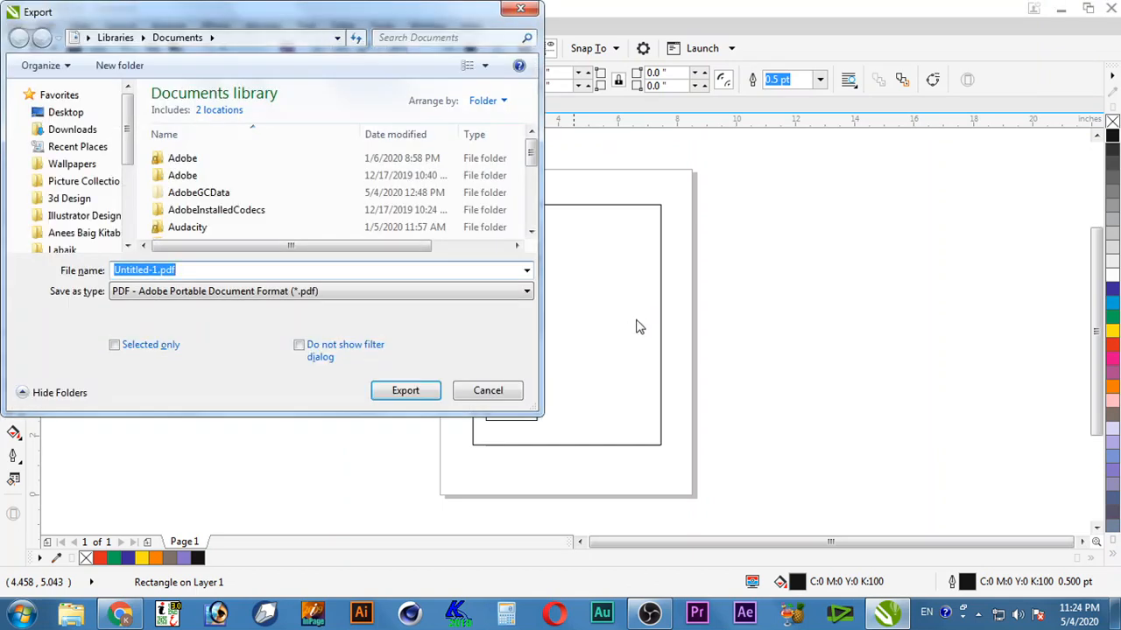
pyautogui.press('Escape')
pyautogui.hotkey('ctrl', 'r')
pyautogui.hotkey('ctrl', 'r')
pyautogui.hotkey('ctrl', 'r')
pyautogui.hotkey('ctrl', 'r')
pyautogui.hotkey('ctrl', 'r')
pyautogui.hotkey('ctrl', 'r')
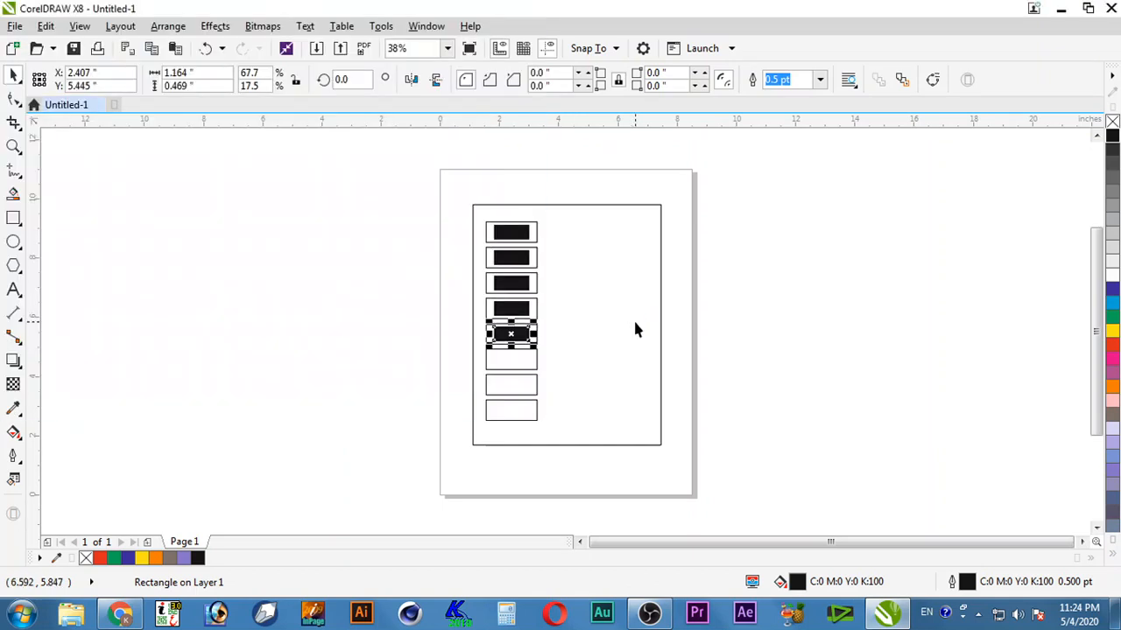
pyautogui.click(372, 300)
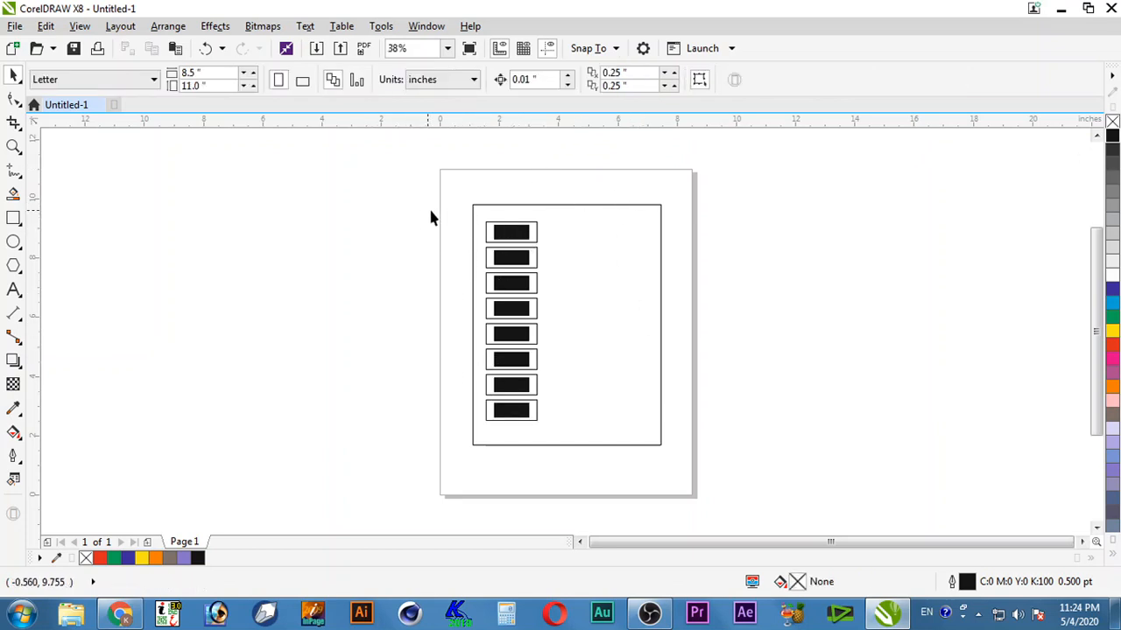
# Step: Shift-select all eight outer boxes and fill them yellow from the palette
pyautogui.moveTo(429, 218); pyautogui.dragTo(558, 446)
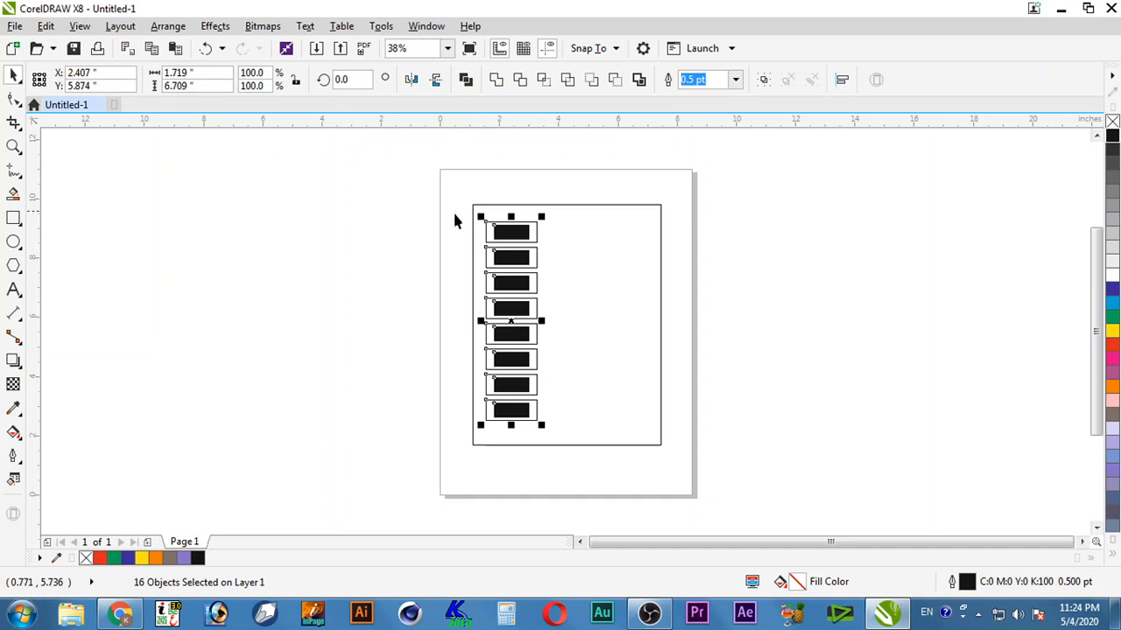
pyautogui.moveTo(395, 195); pyautogui.dragTo(466, 294)
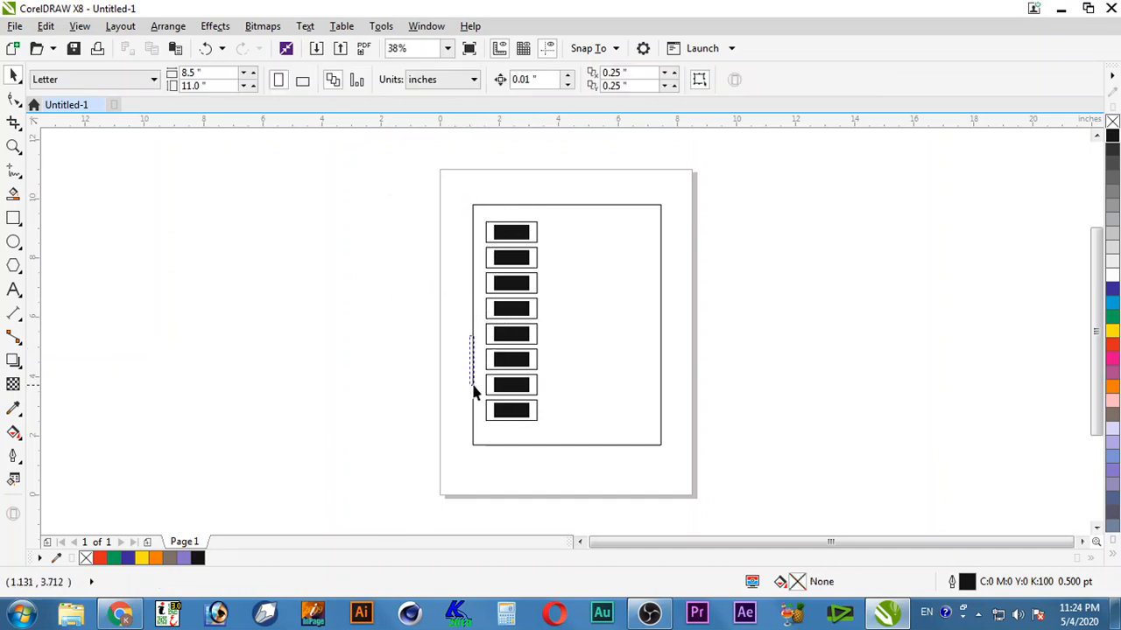
pyautogui.click(485, 232)
pyautogui.click(486, 256)
pyautogui.keyDown('shift'); pyautogui.click(487, 236); pyautogui.keyUp('shift')
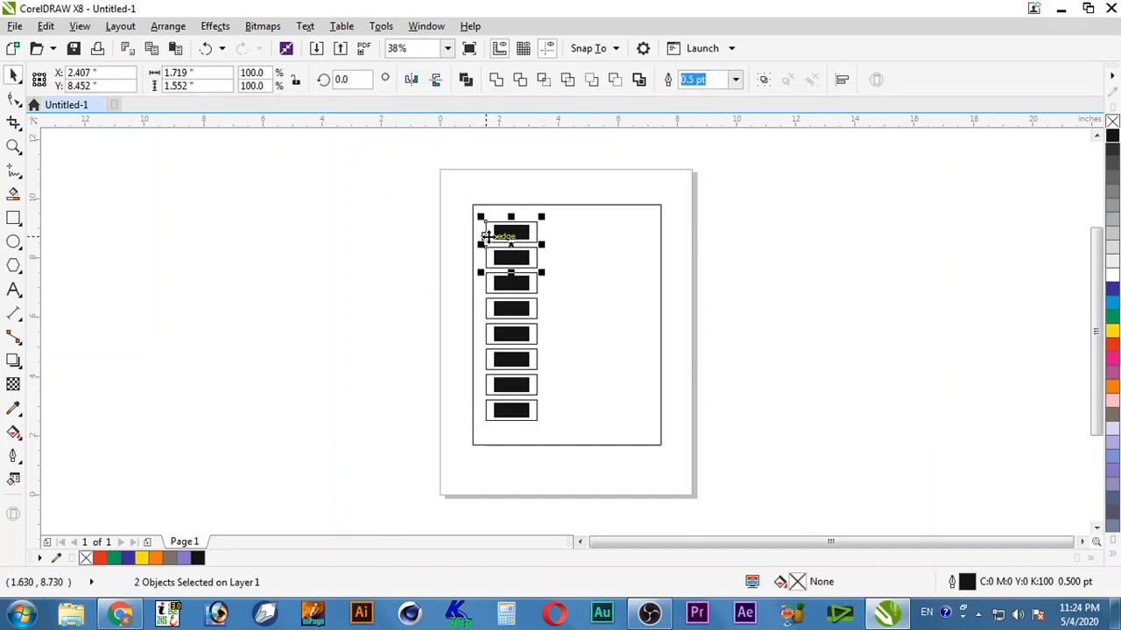
pyautogui.keyDown('shift'); pyautogui.click(488, 282); pyautogui.keyUp('shift')
pyautogui.keyDown('shift'); pyautogui.click(489, 308); pyautogui.keyUp('shift')
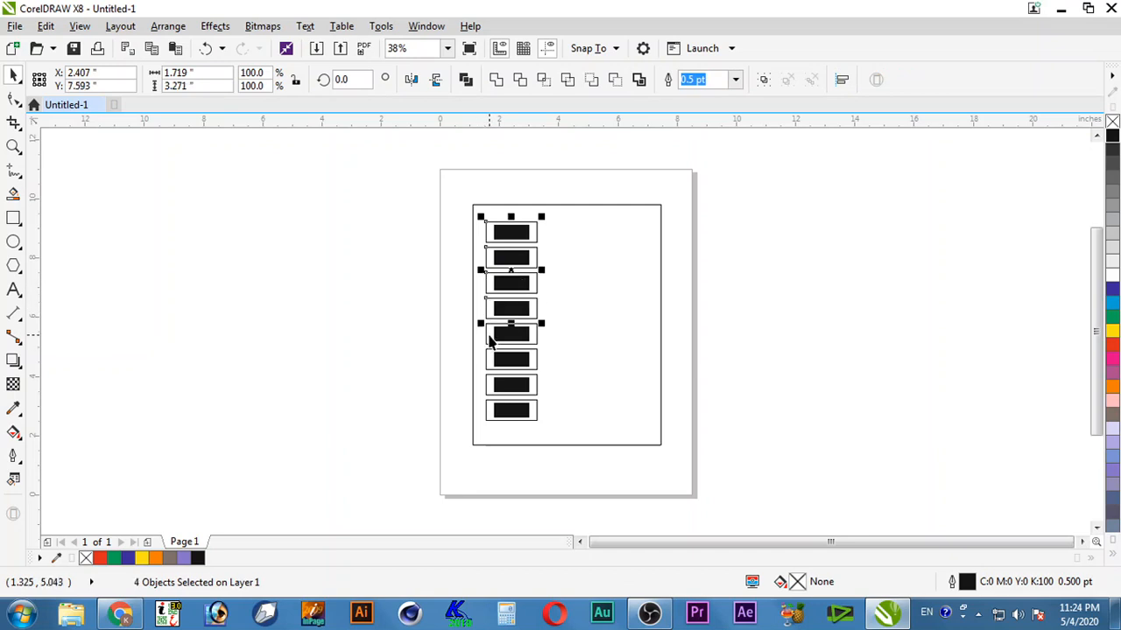
pyautogui.keyDown('shift'); pyautogui.click(488, 337); pyautogui.keyUp('shift')
pyautogui.keyDown('shift'); pyautogui.click(487, 358); pyautogui.keyUp('shift')
pyautogui.keyDown('shift'); pyautogui.click(487, 386); pyautogui.keyUp('shift')
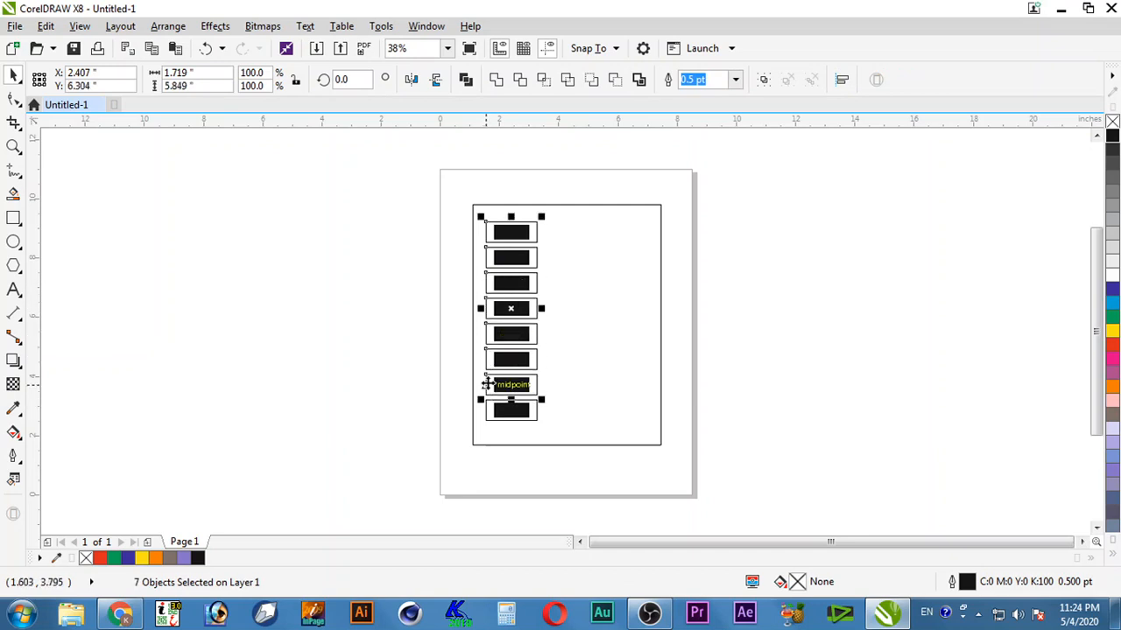
pyautogui.keyDown('shift'); pyautogui.click(488, 412); pyautogui.keyUp('shift')
pyautogui.click(1112, 330)
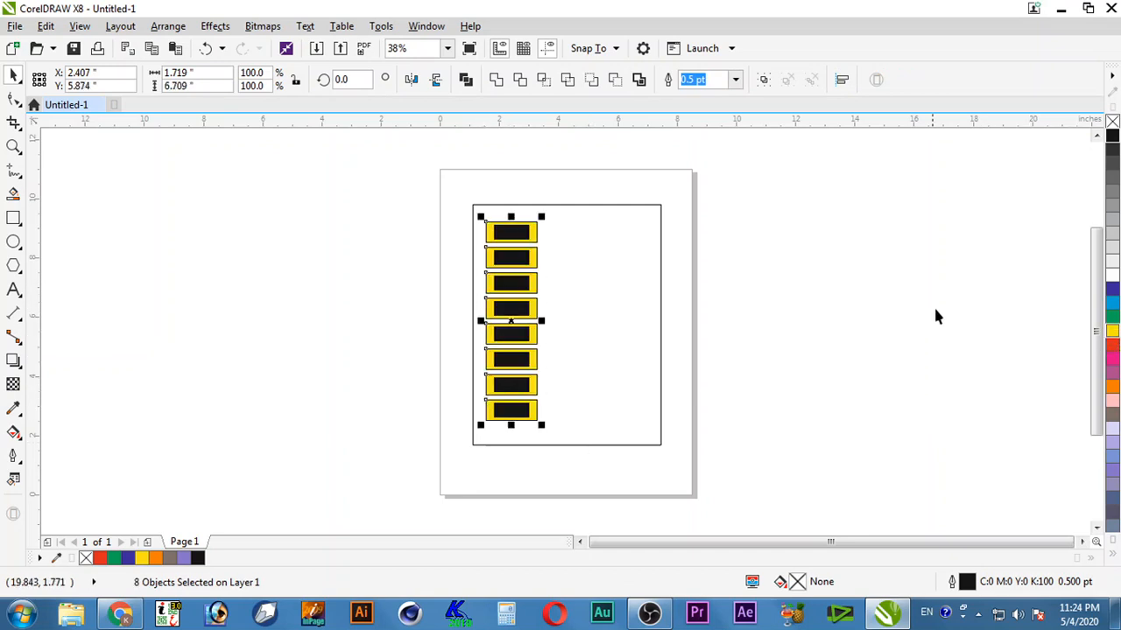
pyautogui.press('Escape')
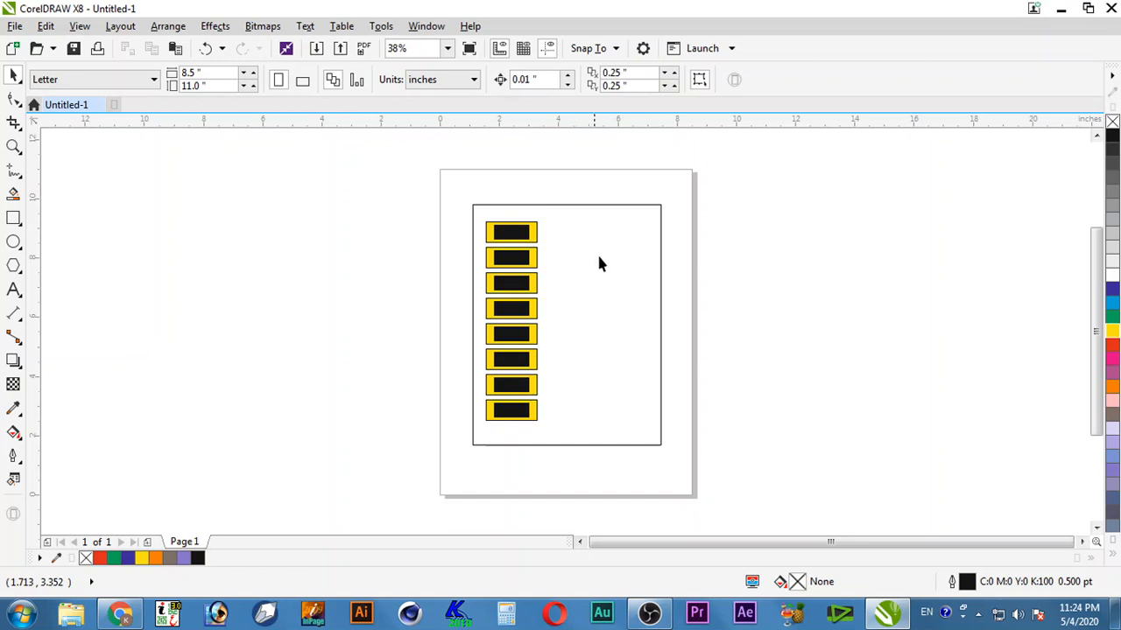
# Step: Fill the large frame rectangle with magenta from the palette, then deselect it
pyautogui.click(620, 234)
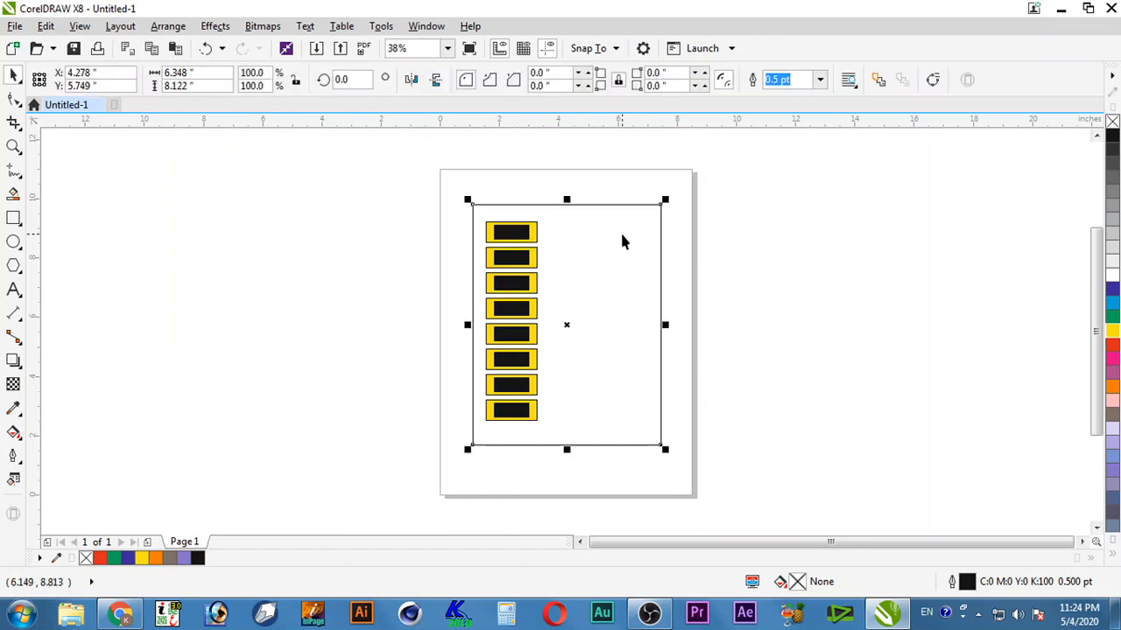
pyautogui.click(1112, 360)
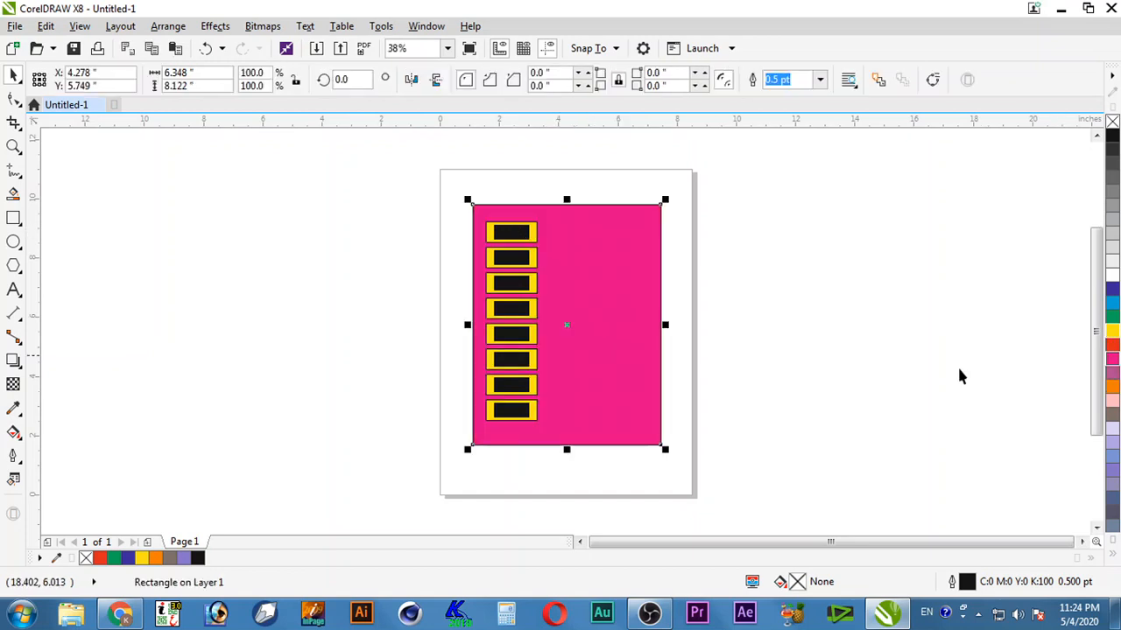
pyautogui.click(782, 380)
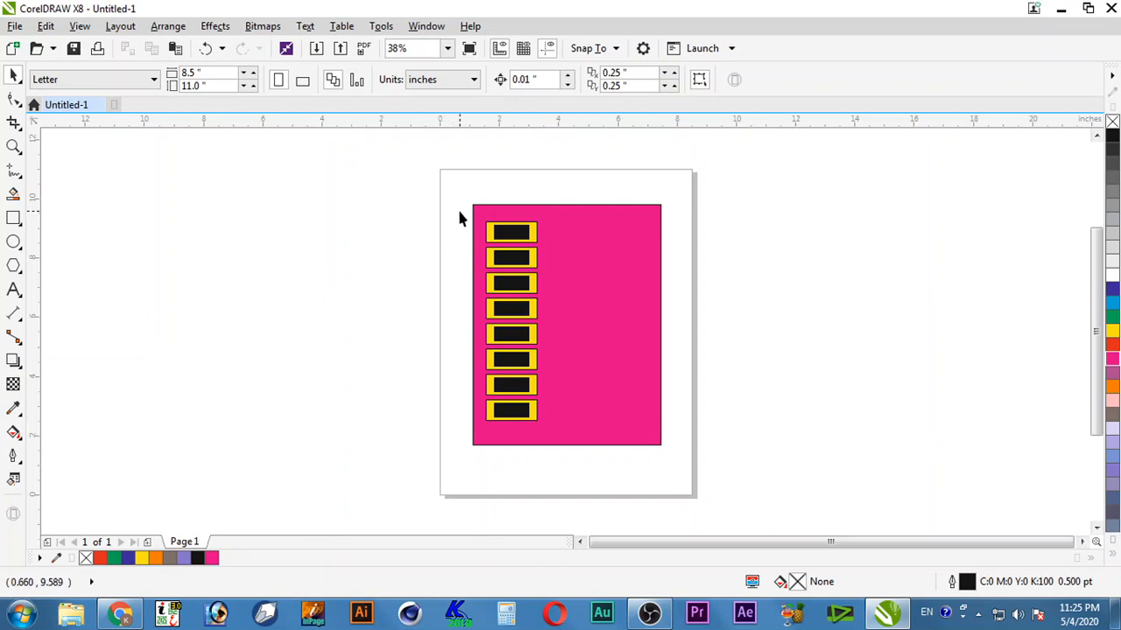
# Step: Select the yellow box column without the magenta frame, keeping each box around its black rectangle
pyautogui.moveTo(444, 213)
pyautogui.mouseDown()
pyautogui.moveTo(473, 226)
pyautogui.moveTo(477, 321)
pyautogui.moveTo(463, 402)
pyautogui.moveTo(491, 440)
pyautogui.mouseUp()
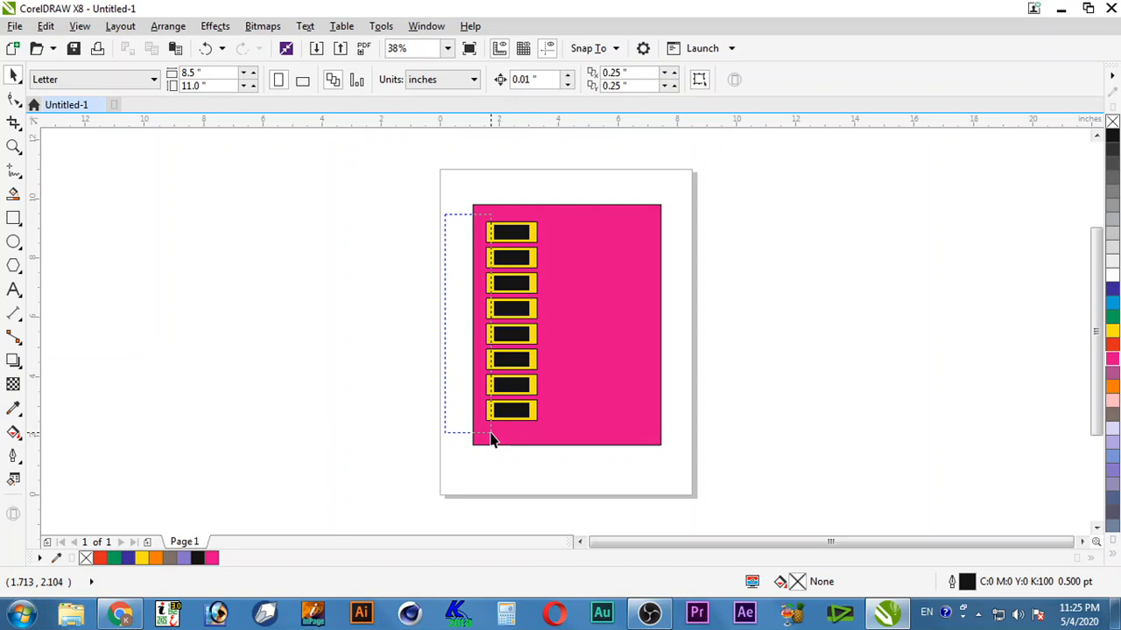
pyautogui.moveTo(491, 438); pyautogui.dragTo(488, 434)
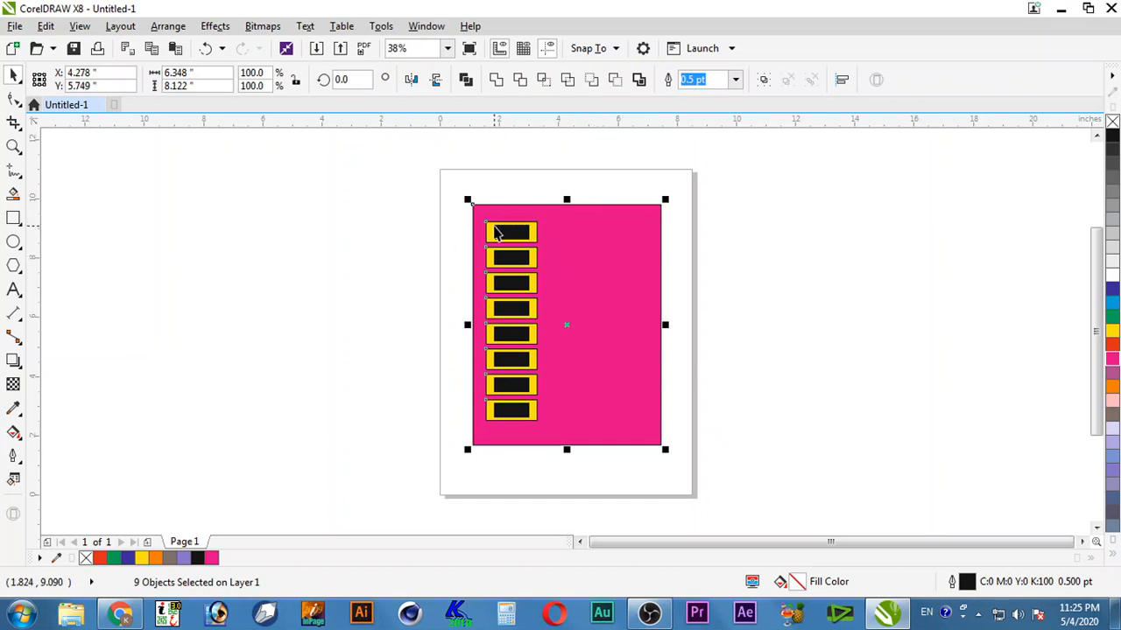
pyautogui.moveTo(537, 240); pyautogui.dragTo(635, 243)
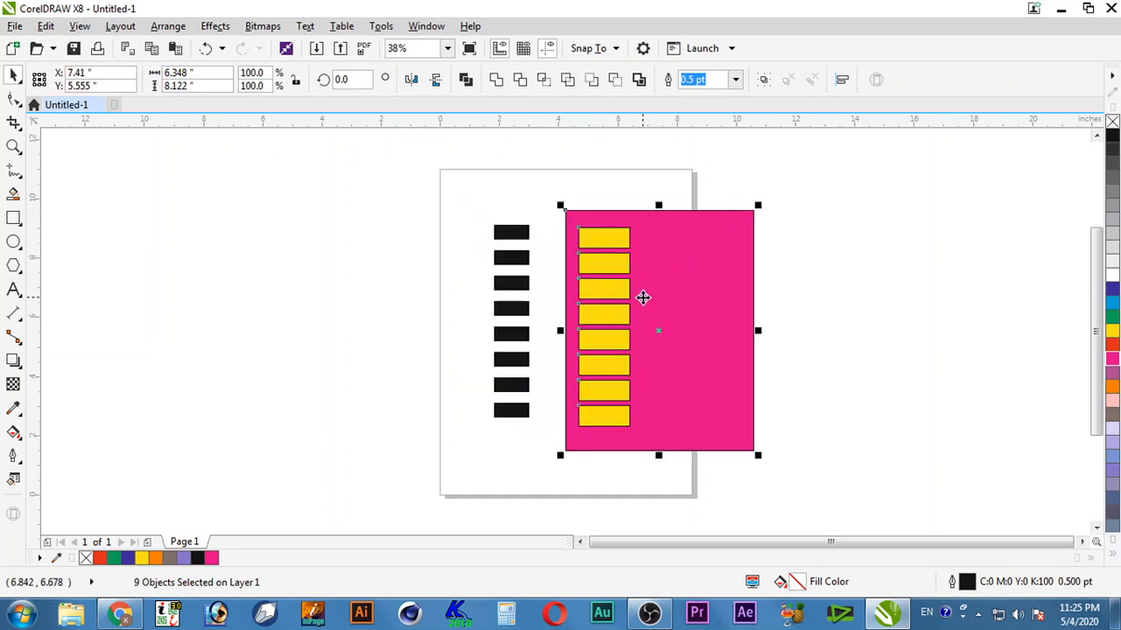
pyautogui.hotkey('ctrl', 'z')
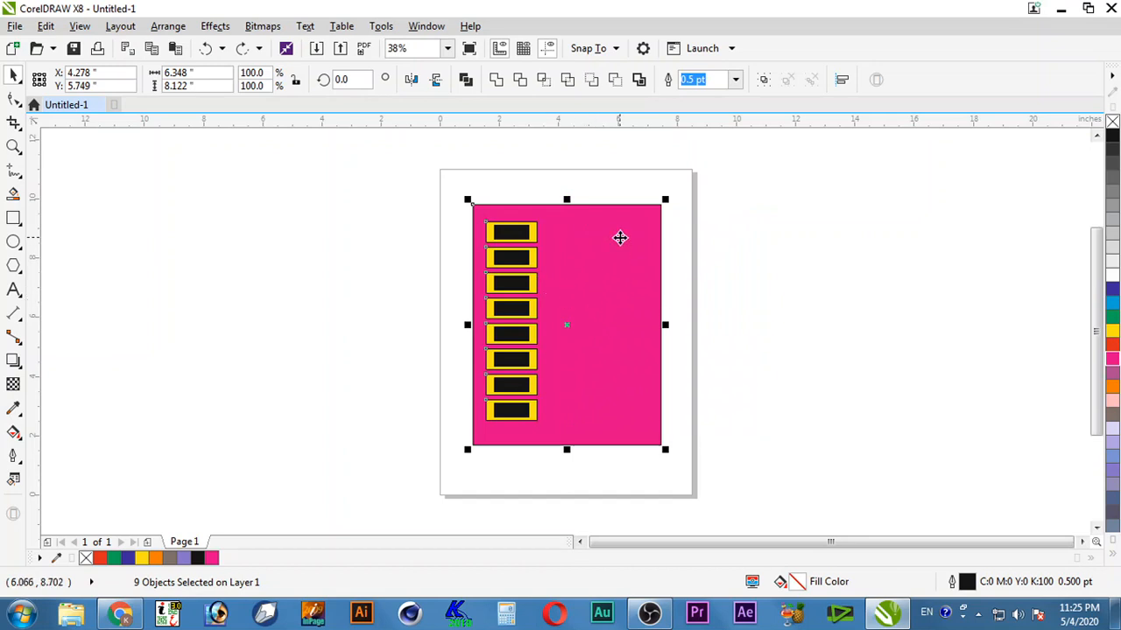
pyautogui.keyDown('shift'); pyautogui.click(620, 237); pyautogui.keyUp('shift')
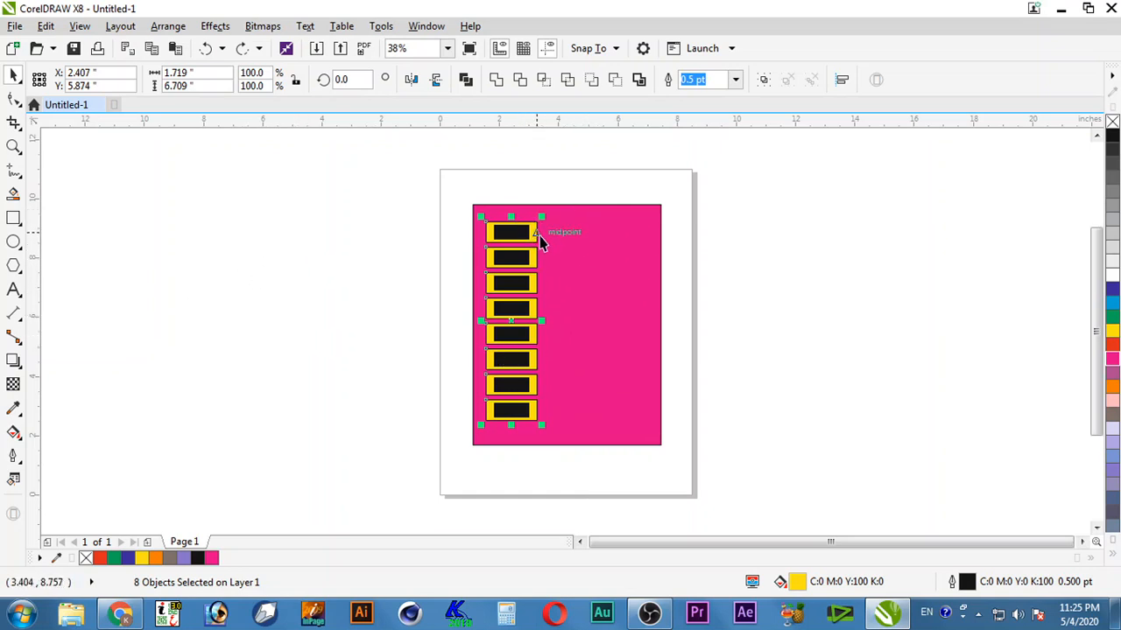
pyautogui.moveTo(535, 235); pyautogui.dragTo(601, 233)
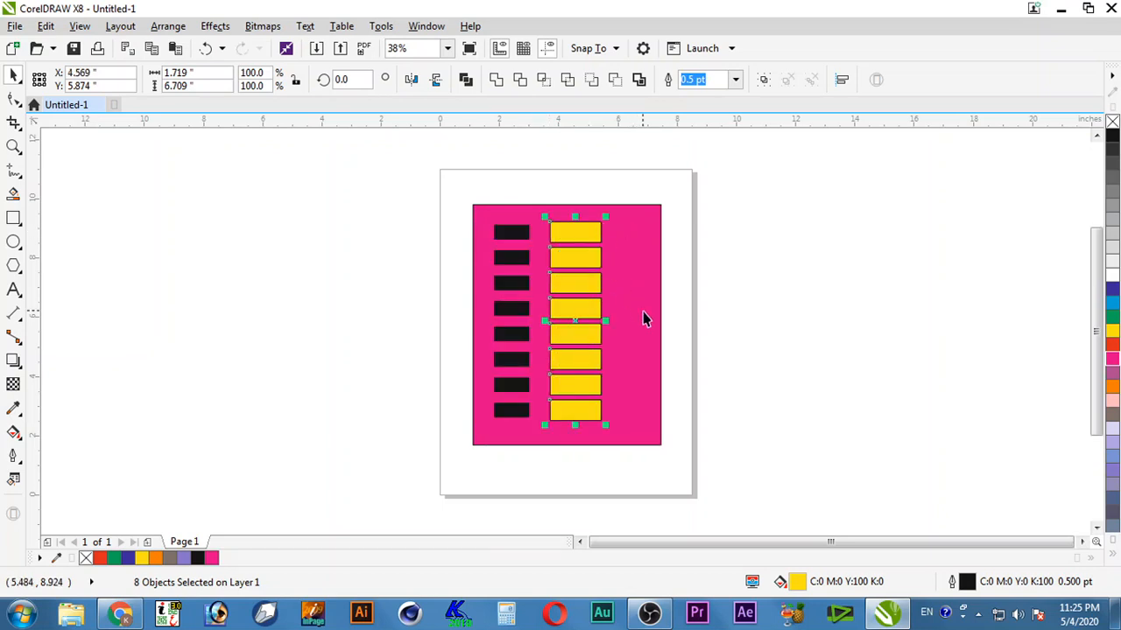
pyautogui.hotkey('ctrl', 'z')
pyautogui.click(293, 316)
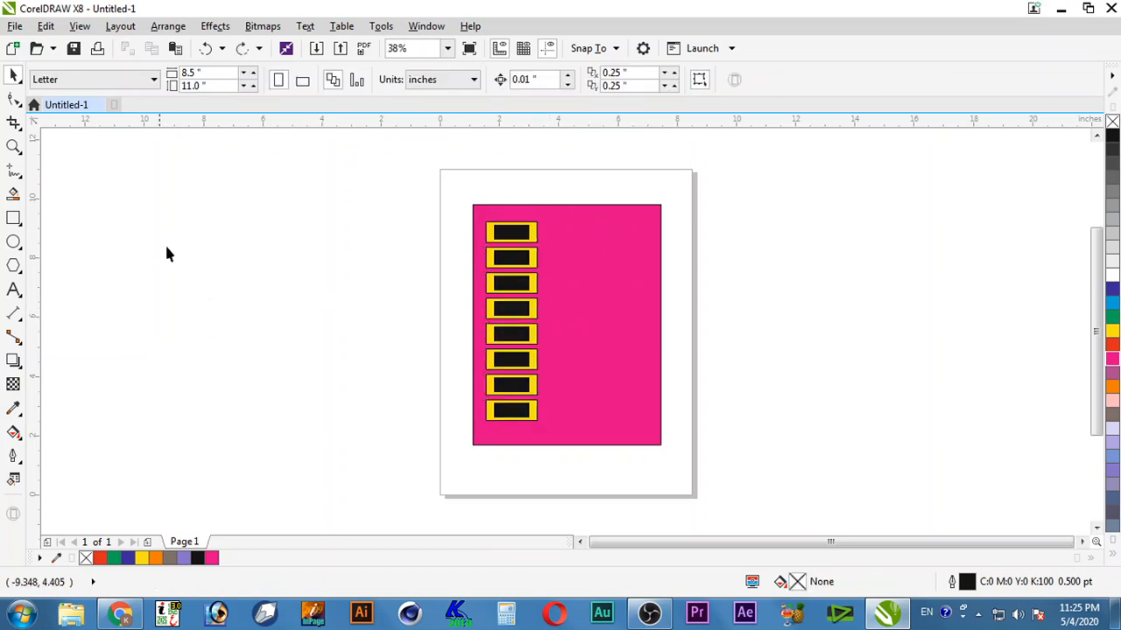
# Step: Draw a rectangle left of the page and stack three copies below it
pyautogui.click(14, 218)
pyautogui.moveTo(202, 192)
pyautogui.mouseDown()
pyautogui.moveTo(290, 265)
pyautogui.moveTo(288, 244)
pyautogui.moveTo(262, 285)
pyautogui.mouseUp()
pyautogui.rightClick(262, 285)
pyautogui.hotkey('ctrl', 'r')
pyautogui.hotkey('ctrl', 'r')
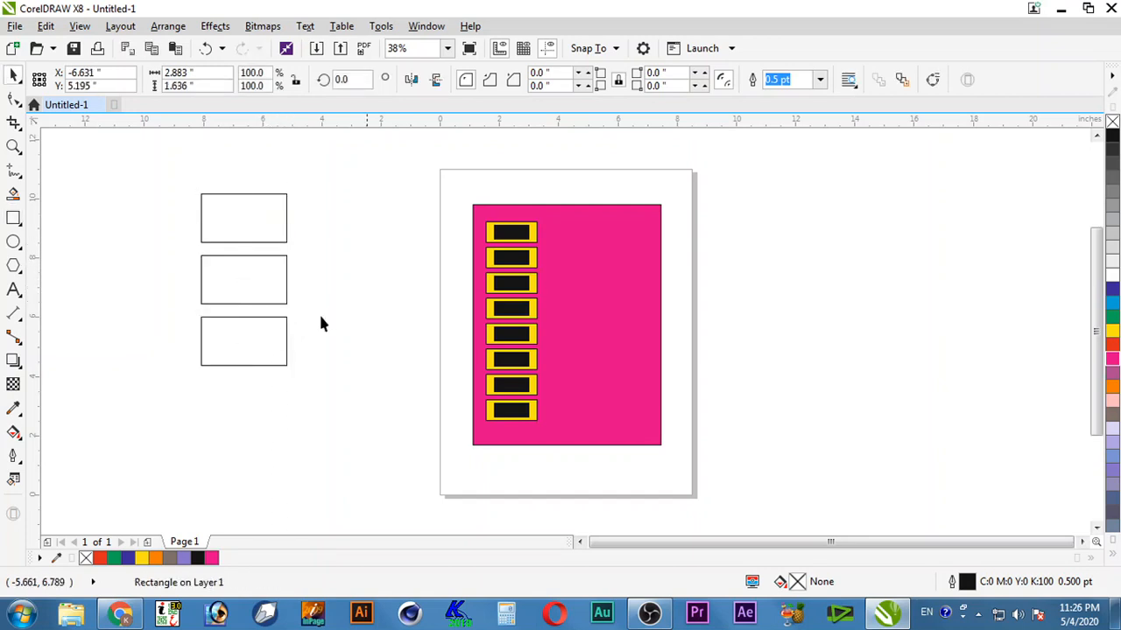
# Step: Fill the four stacked rectangles blue, yellow, mauve and green, top to bottom
pyautogui.moveTo(331, 183); pyautogui.dragTo(124, 258)
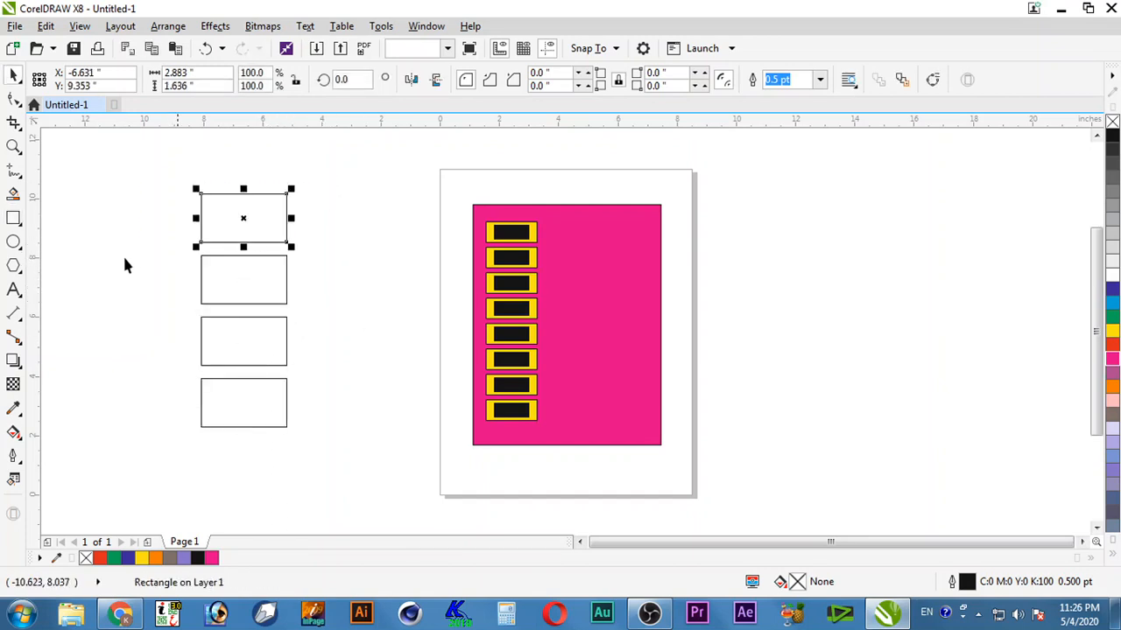
pyautogui.click(1112, 303)
pyautogui.click(215, 272)
pyautogui.click(1112, 331)
pyautogui.click(206, 338)
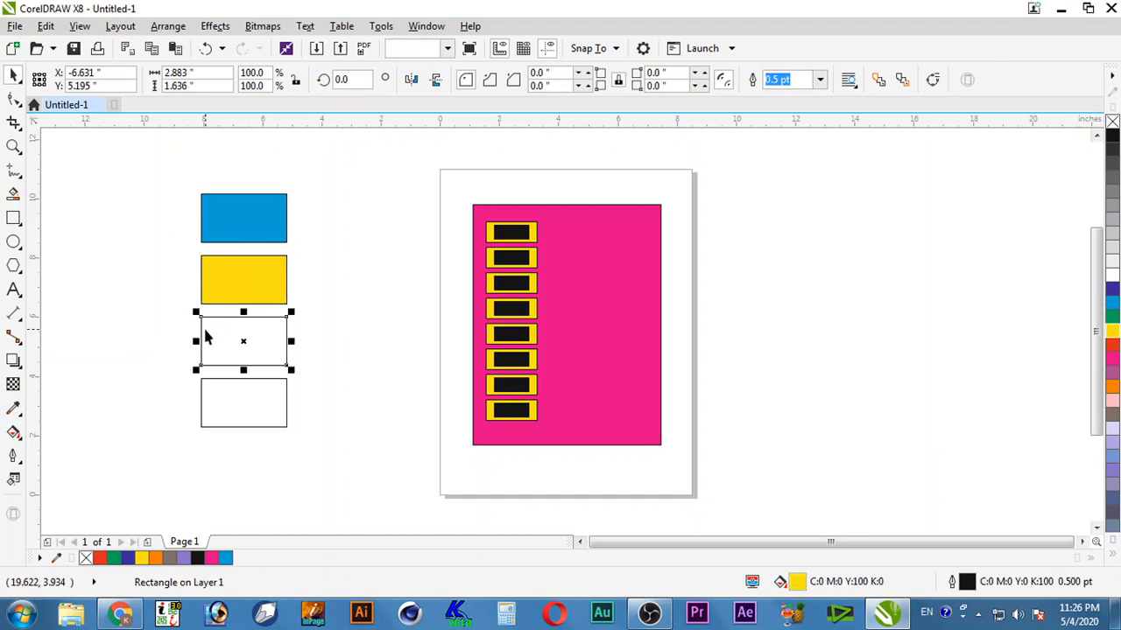
pyautogui.click(1112, 375)
pyautogui.click(287, 383)
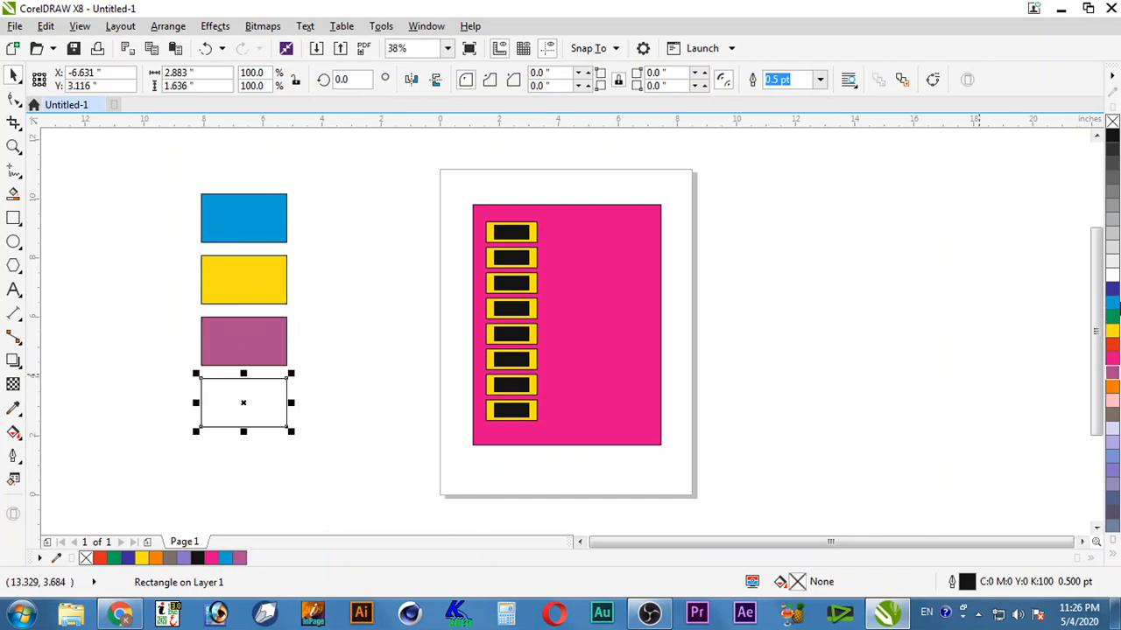
pyautogui.click(1112, 317)
pyautogui.click(355, 335)
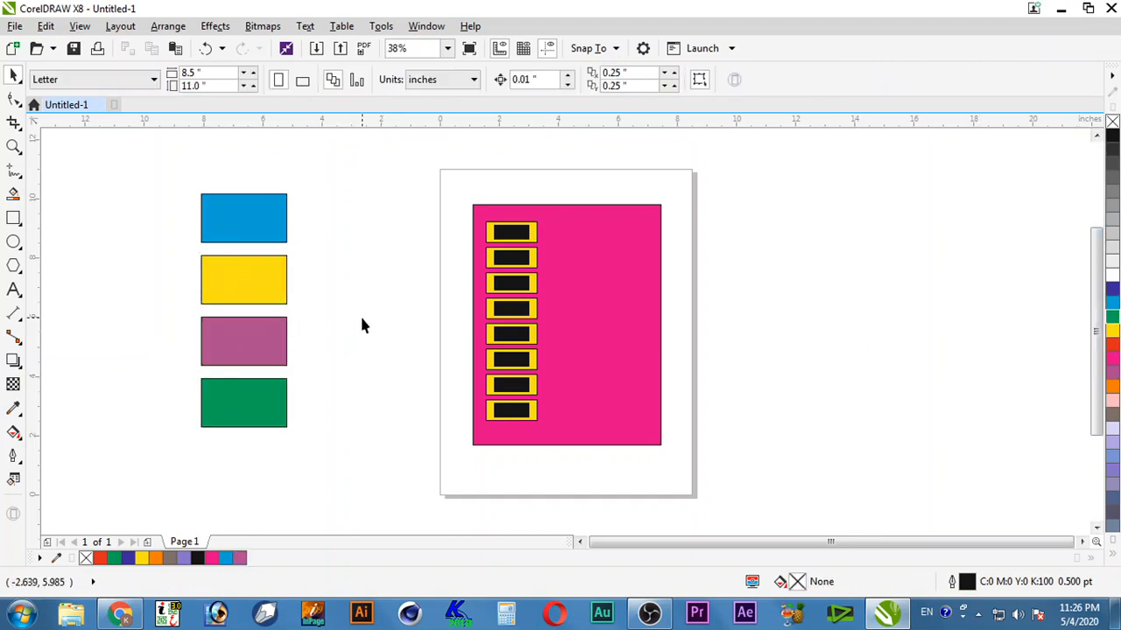
# Step: Recolour the blue top and mauve third swatches red, leaving yellow and green unchanged
pyautogui.moveTo(322, 172); pyautogui.dragTo(120, 477)
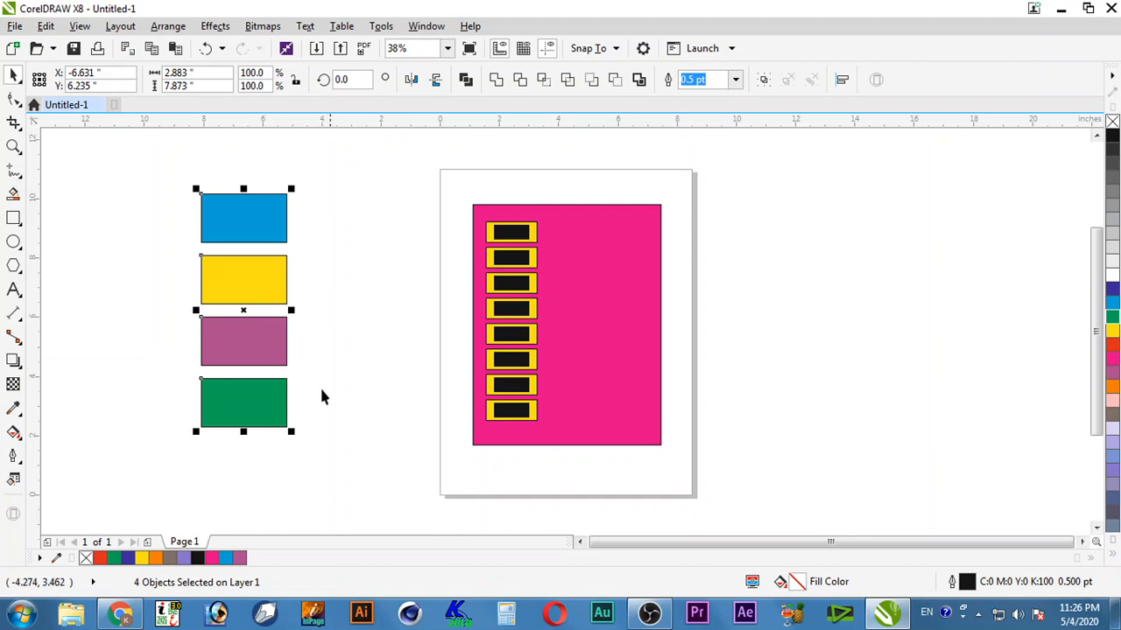
pyautogui.keyDown('shift'); pyautogui.click(233, 280); pyautogui.keyUp('shift')
pyautogui.keyDown('shift'); pyautogui.click(254, 398); pyautogui.keyUp('shift')
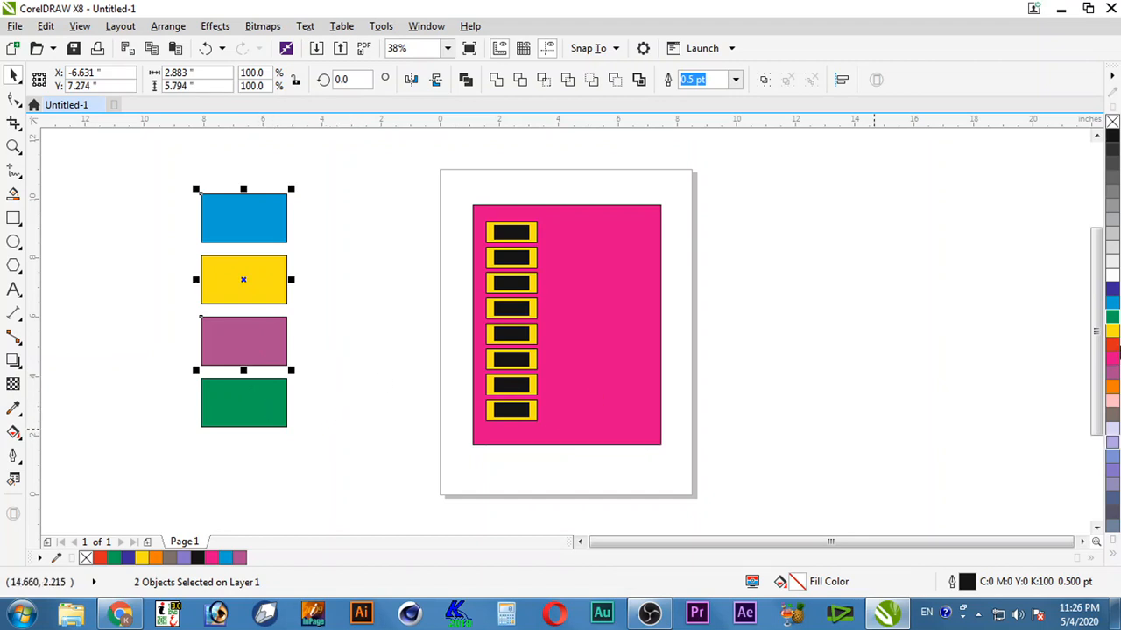
pyautogui.click(1112, 345)
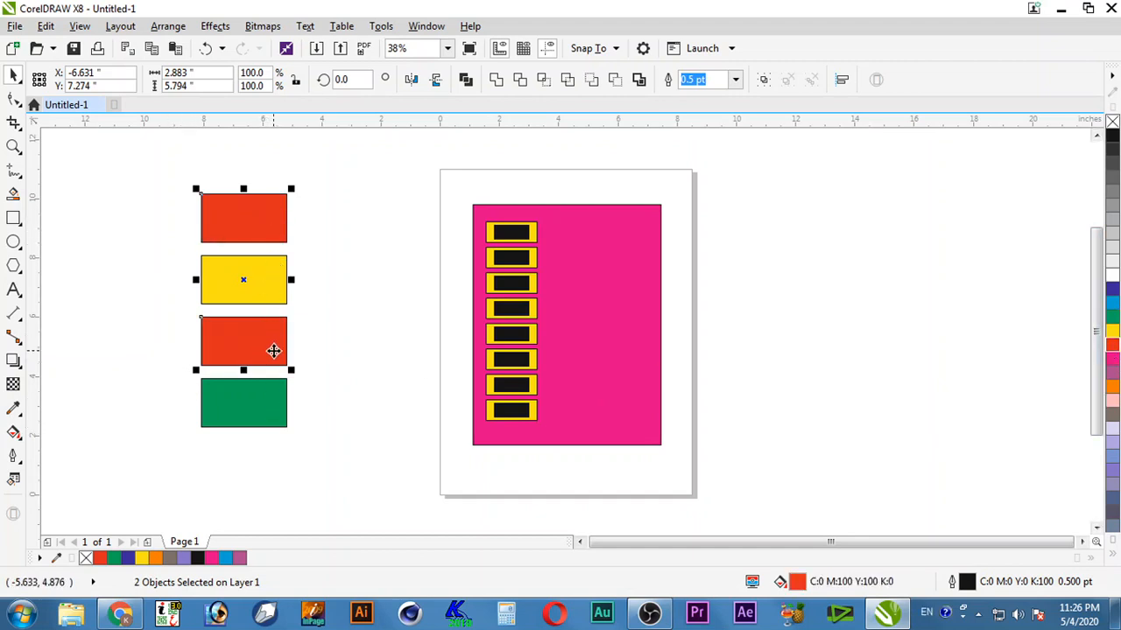
pyautogui.click(355, 306)
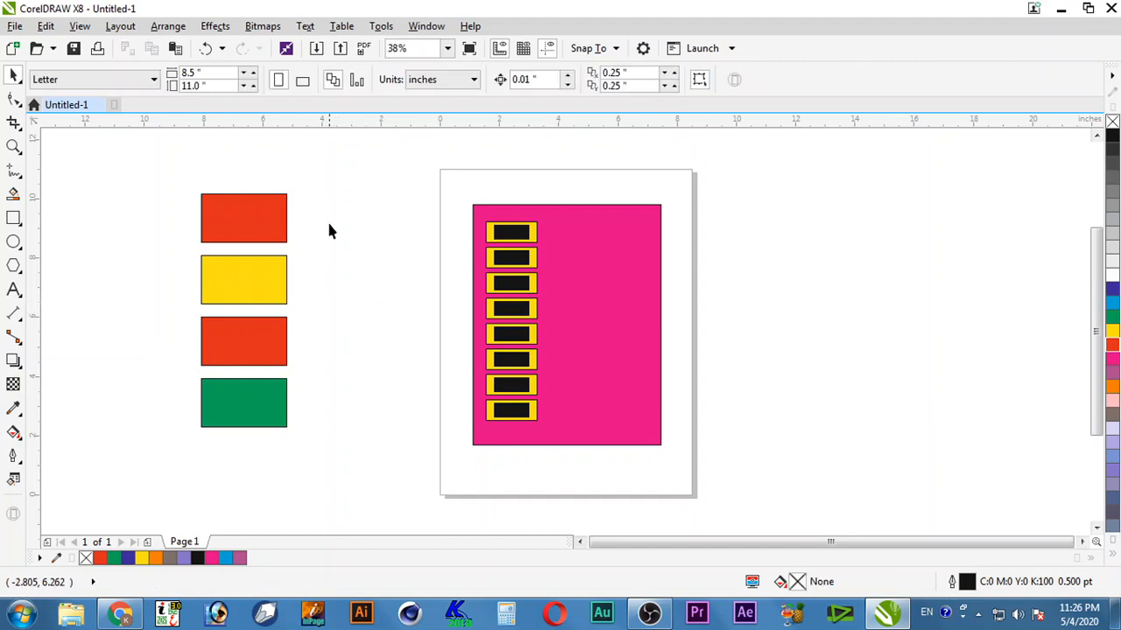
pyautogui.moveTo(318, 167); pyautogui.dragTo(159, 461)
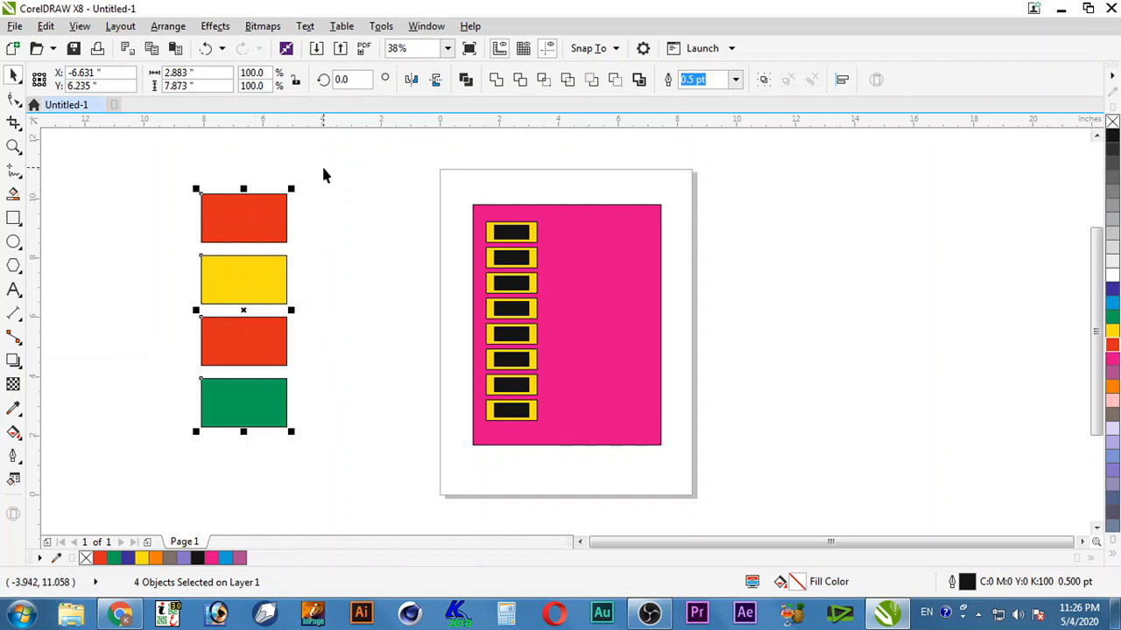
pyautogui.moveTo(323, 167); pyautogui.dragTo(159, 319)
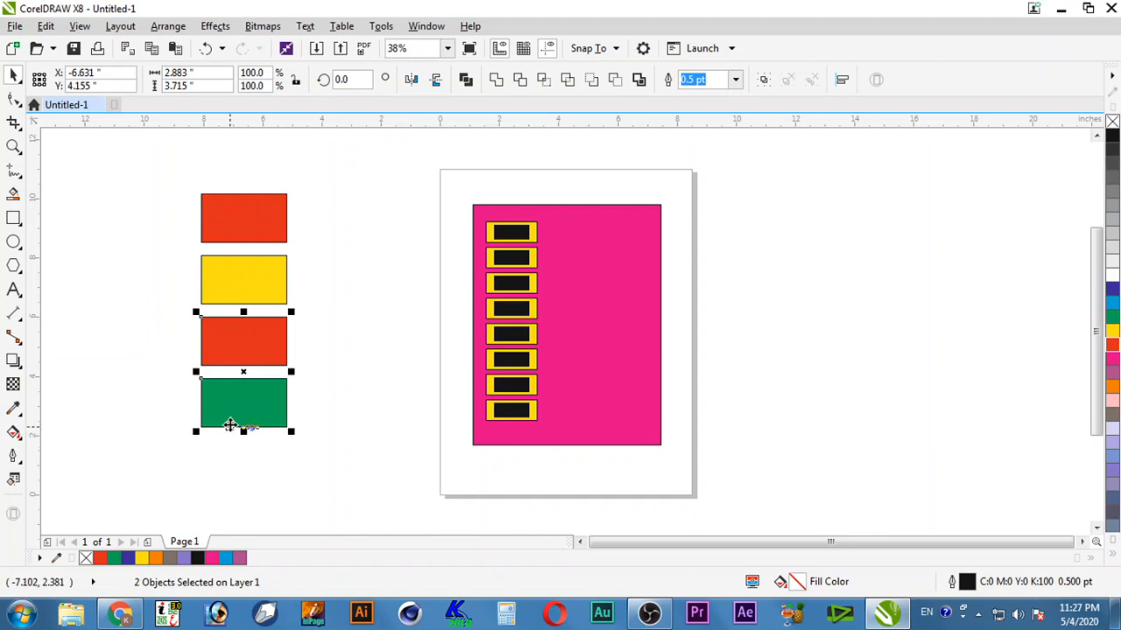
pyautogui.click(364, 437)
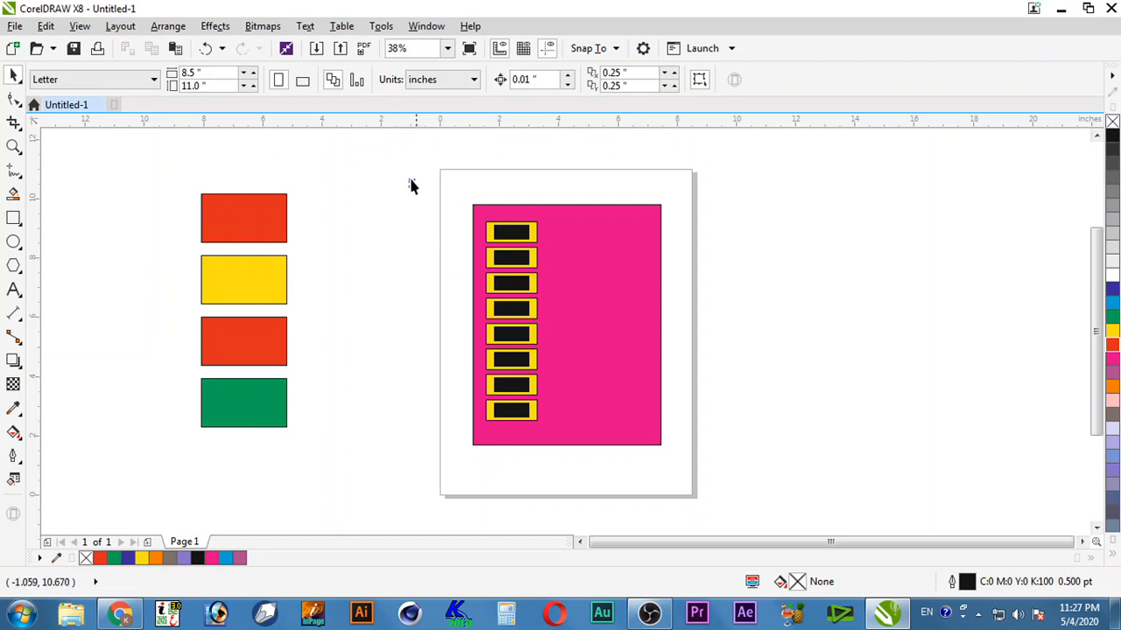
# Step: Fill the eight outer boxes in the column white, excluding the magenta frame
pyautogui.moveTo(408, 178); pyautogui.dragTo(490, 471)
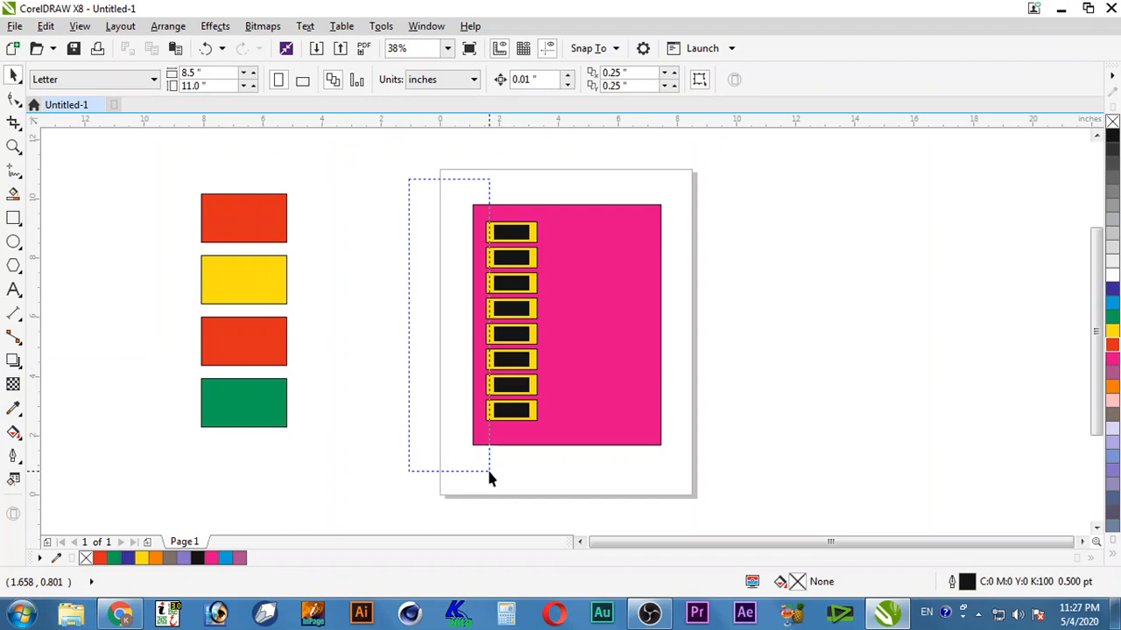
pyautogui.moveTo(488, 471); pyautogui.dragTo(489, 471)
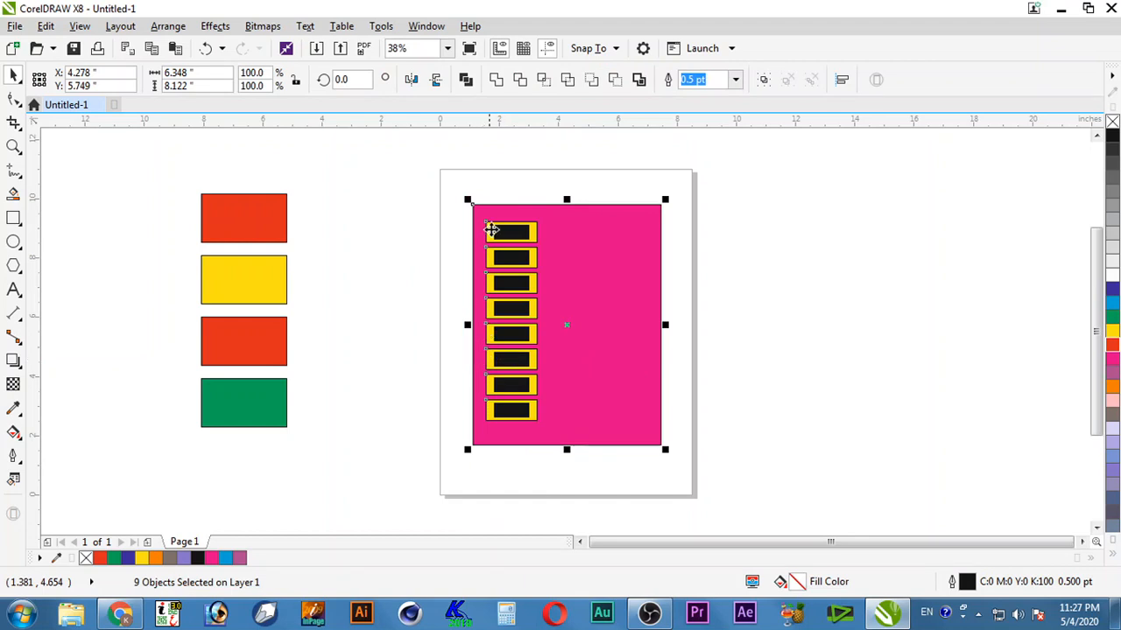
pyautogui.keyDown('shift'); pyautogui.click(619, 260); pyautogui.keyUp('shift')
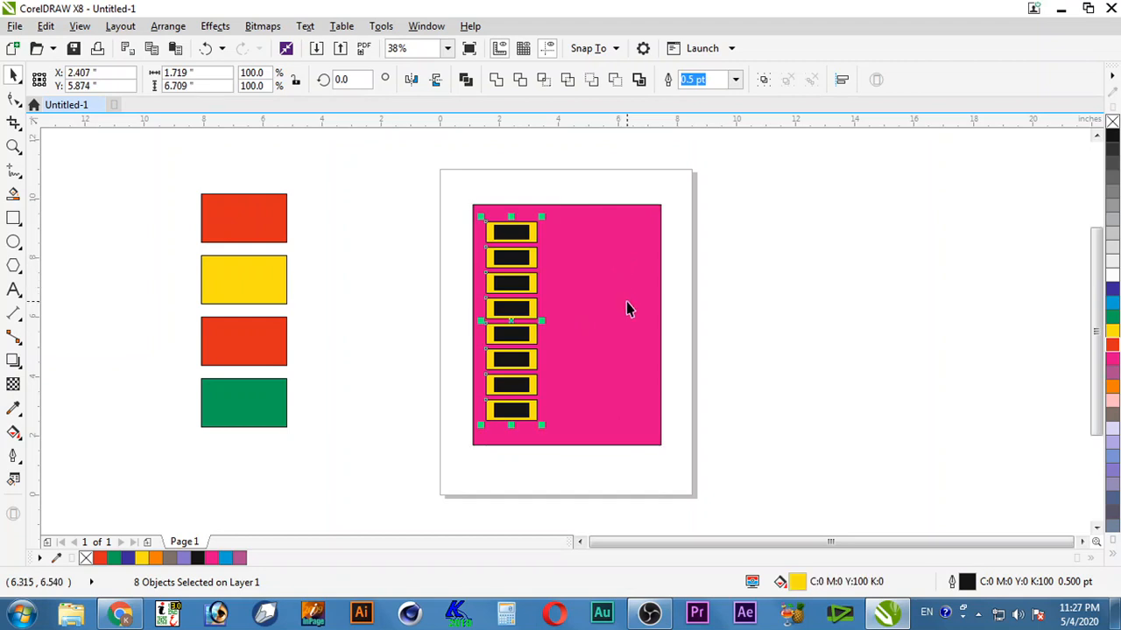
pyautogui.click(1112, 277)
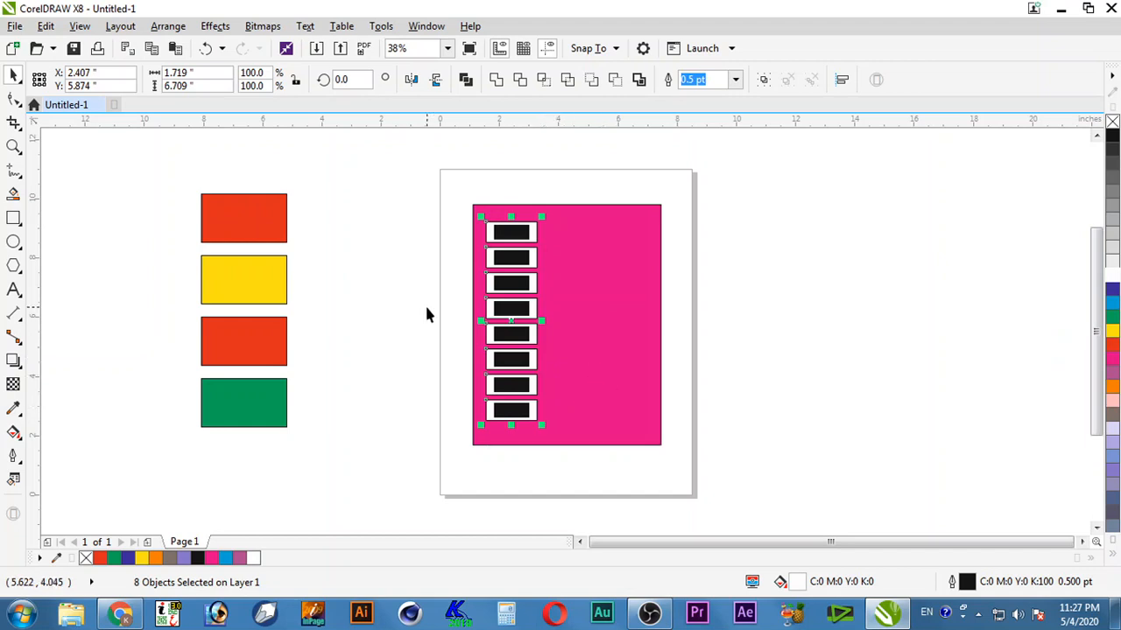
pyautogui.click(466, 362)
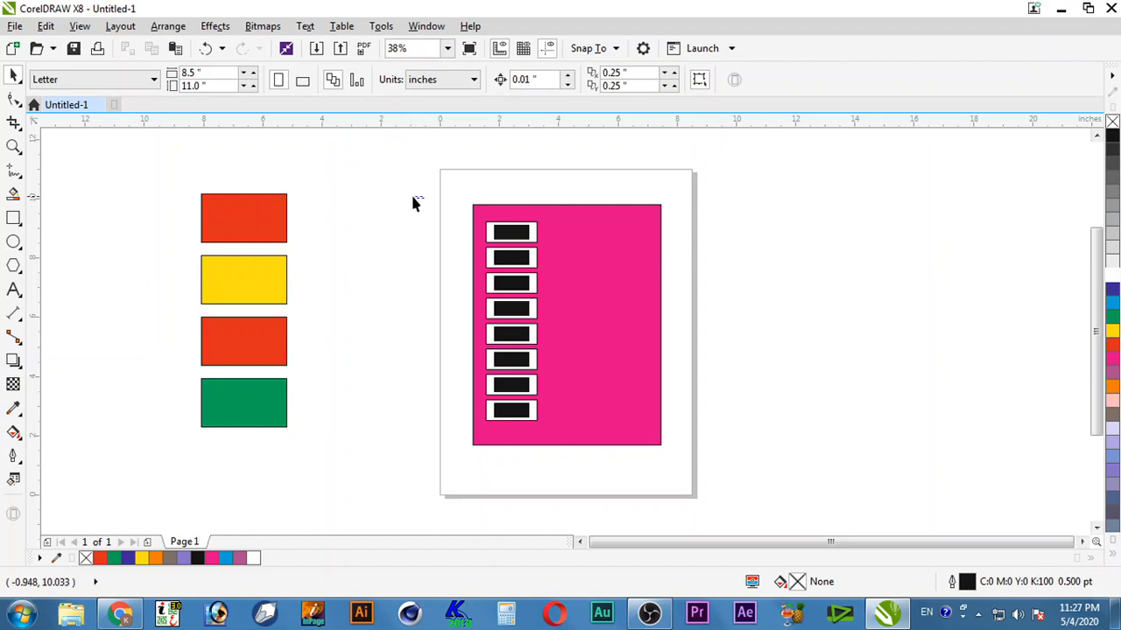
pyautogui.moveTo(412, 198); pyautogui.dragTo(513, 454)
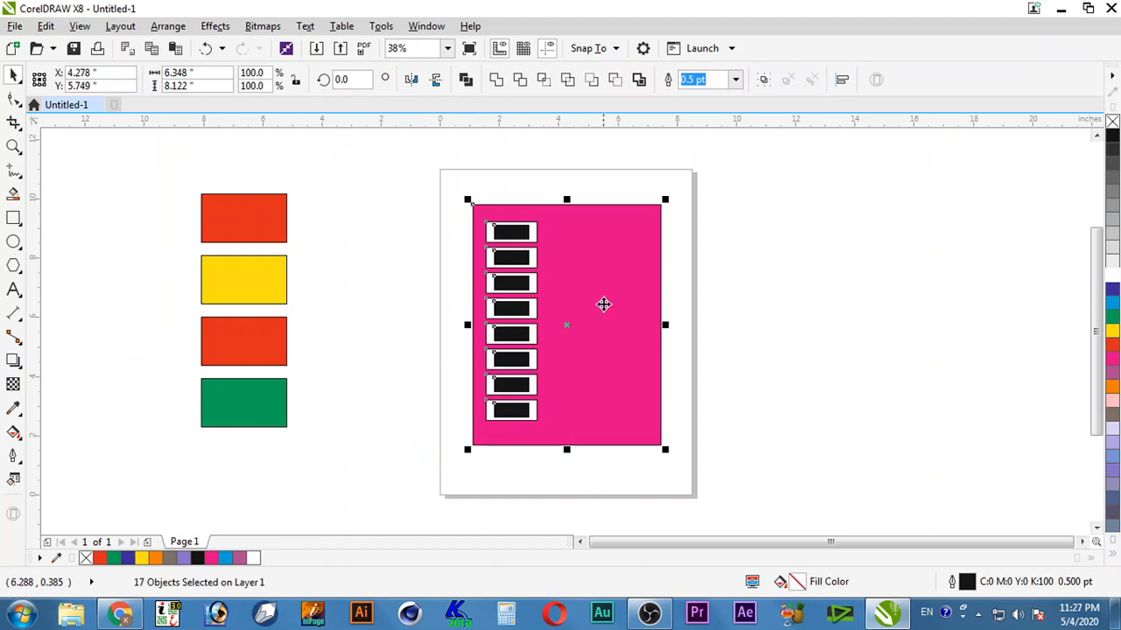
pyautogui.keyDown('shift'); pyautogui.click(625, 270); pyautogui.keyUp('shift')
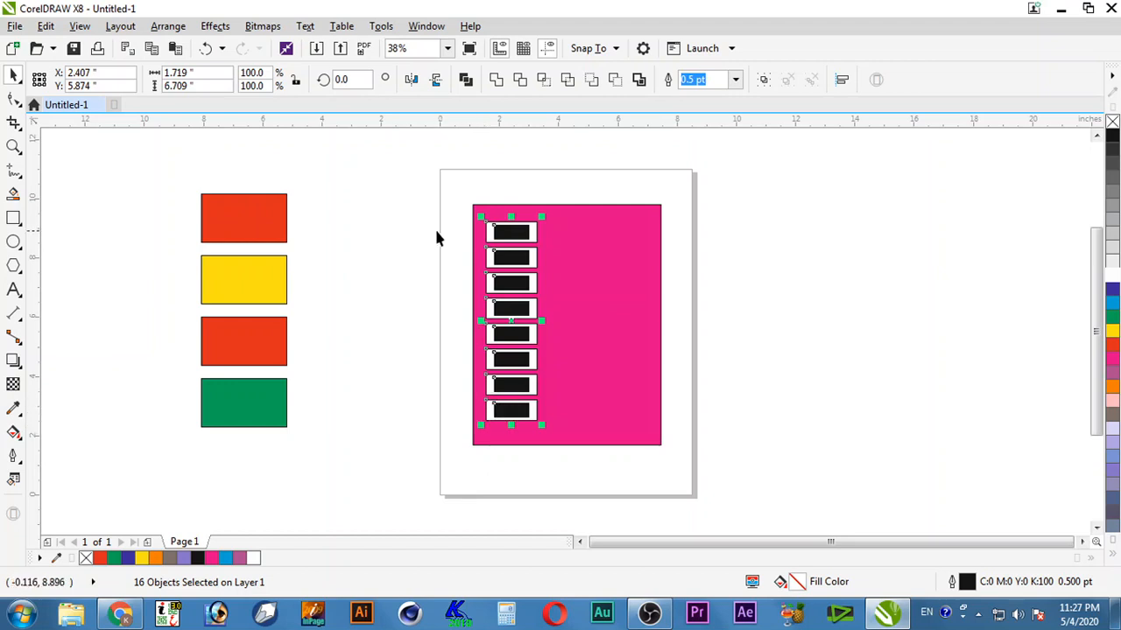
pyautogui.moveTo(449, 218); pyautogui.dragTo(488, 449)
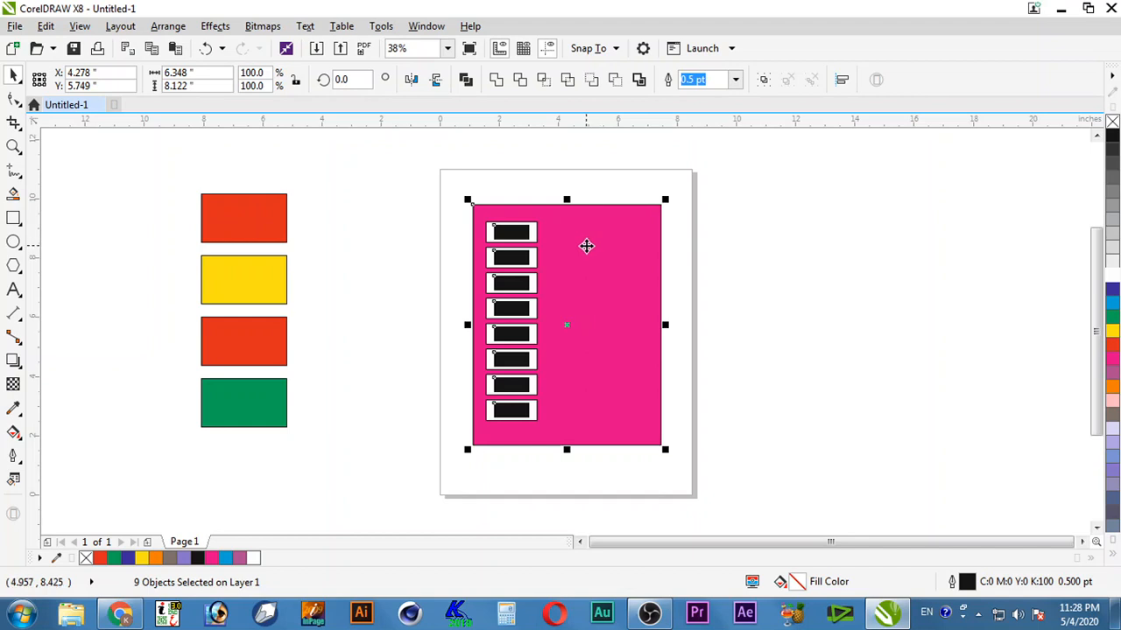
# Step: Fill the eight inner rectangles red, leaving the magenta frame unchanged
pyautogui.keyDown('shift'); pyautogui.click(587, 246); pyautogui.keyUp('shift')
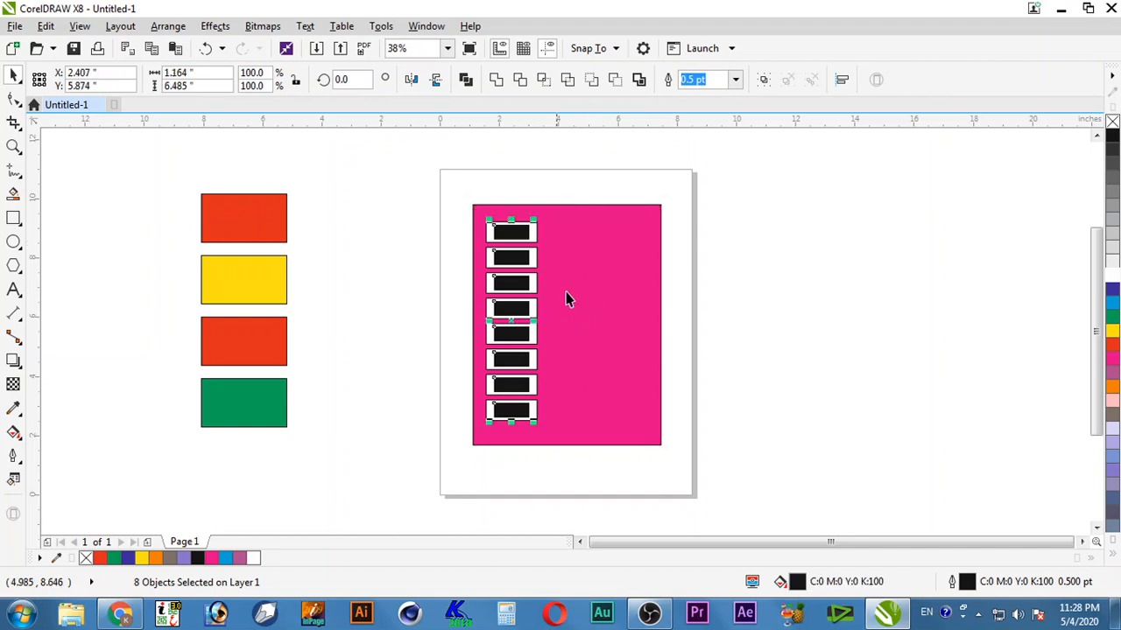
pyautogui.click(1112, 289)
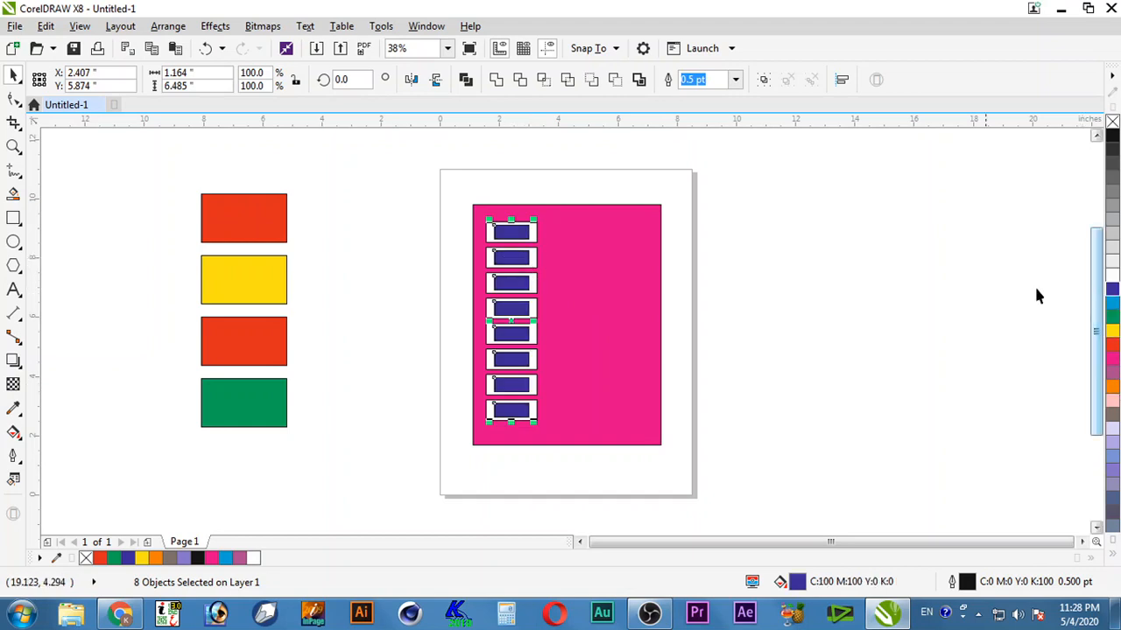
pyautogui.click(1112, 344)
pyautogui.click(968, 394)
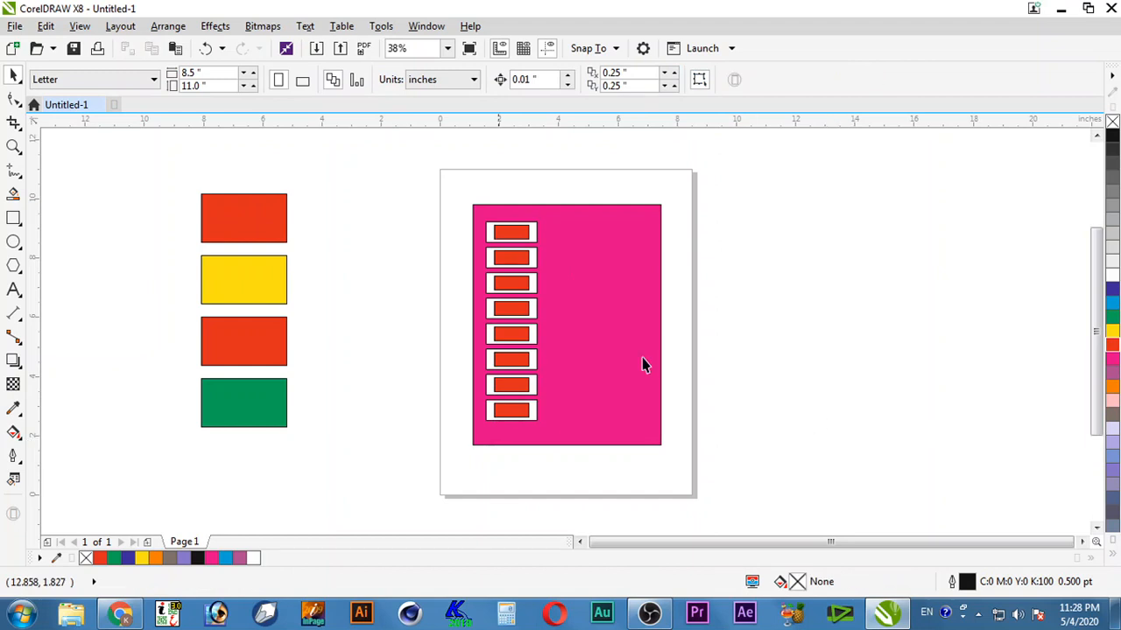